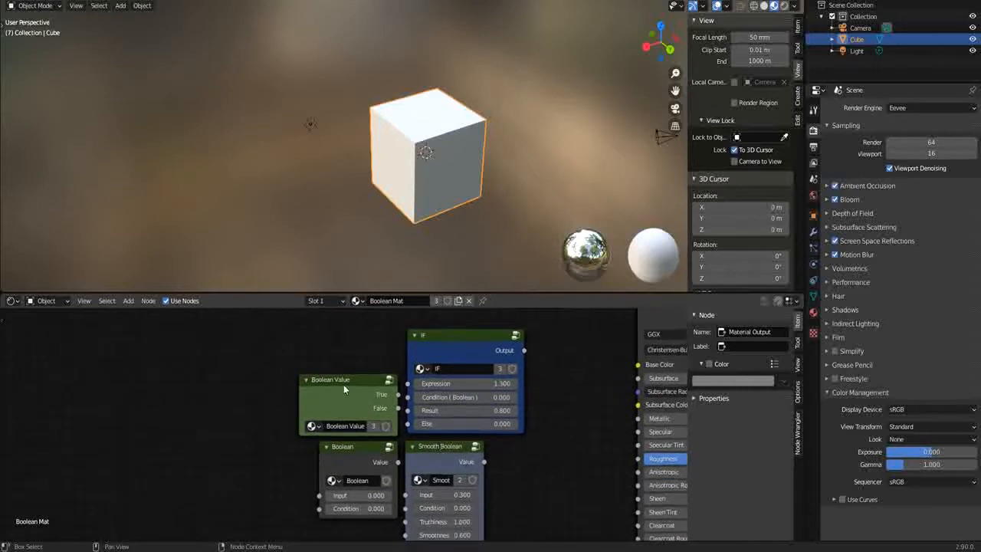
Move the Boolean Value, Boolean, Smooth Boolean and IF nodes farther away from the Principled BSDF node.
{"action": "left_click_drag", "start_coordinate": [343, 380], "coordinate": [252, 372]}
{"action": "left_click_drag", "start_coordinate": [337, 448], "coordinate": [223, 448]}
{"action": "left_click_drag", "start_coordinate": [448, 448], "coordinate": [322, 448]}
{"action": "left_click_drag", "start_coordinate": [431, 334], "coordinate": [396, 322]}
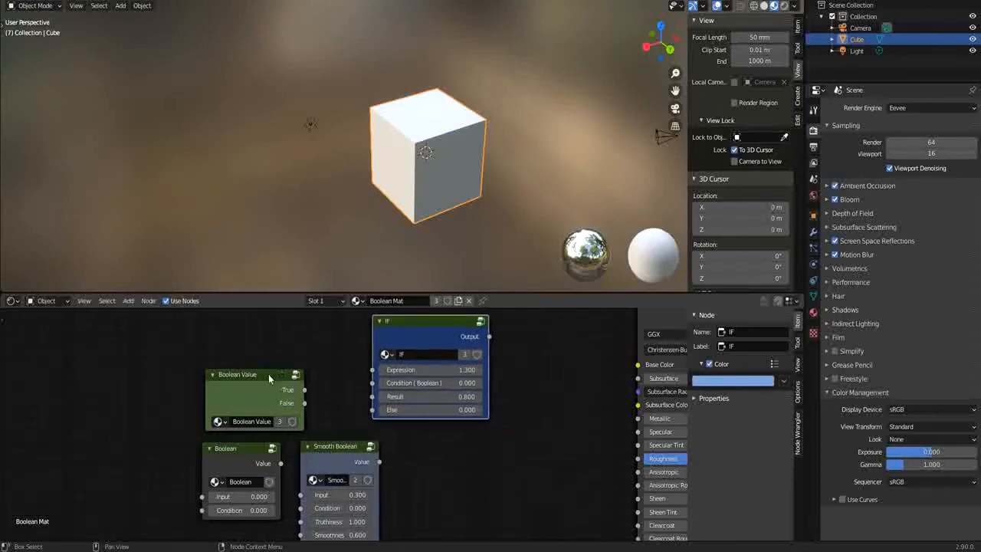
Arrange the nodes in a compact cluster, with Boolean Value and IF above Boolean and Smooth Boolean.
{"action": "left_click_drag", "start_coordinate": [268, 374], "coordinate": [225, 336]}
{"action": "left_click_drag", "start_coordinate": [240, 446], "coordinate": [199, 419]}
{"action": "scroll", "coordinate": [301, 433], "scroll_direction": "down", "scroll_amount": 2}
{"action": "left_click_drag", "start_coordinate": [393, 374], "coordinate": [329, 372]}
{"action": "left_click_drag", "start_coordinate": [335, 440], "coordinate": [300, 420]}
{"action": "scroll", "coordinate": [278, 416], "scroll_direction": "up", "scroll_amount": 2}
{"action": "scroll", "coordinate": [277, 416], "scroll_direction": "down", "scroll_amount": 1}
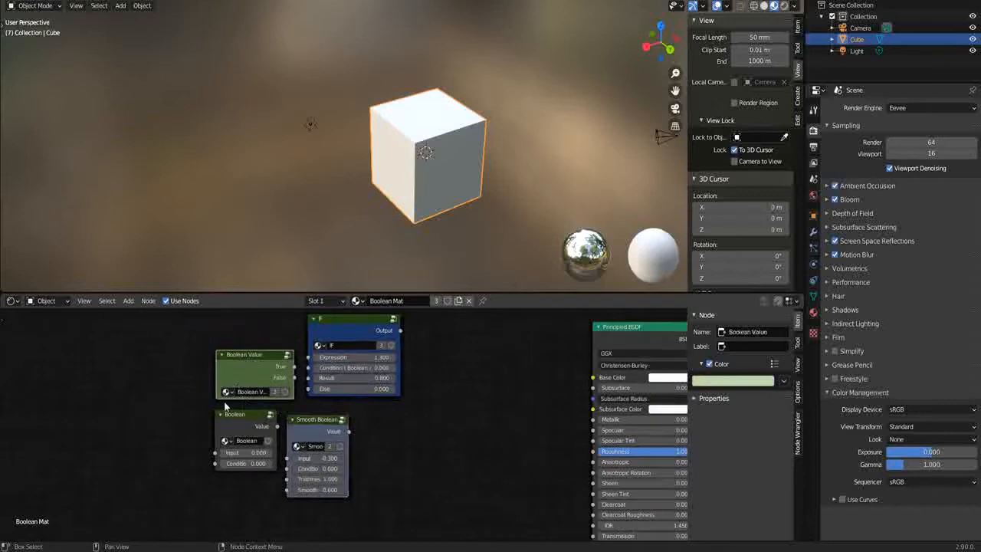
{"action": "left_click", "coordinate": [239, 418]}
{"action": "left_click_drag", "start_coordinate": [239, 417], "coordinate": [234, 420]}
Inspect the Boolean node's Input and Condition value fields.
{"action": "scroll", "coordinate": [405, 434], "scroll_direction": "down", "scroll_amount": 3}
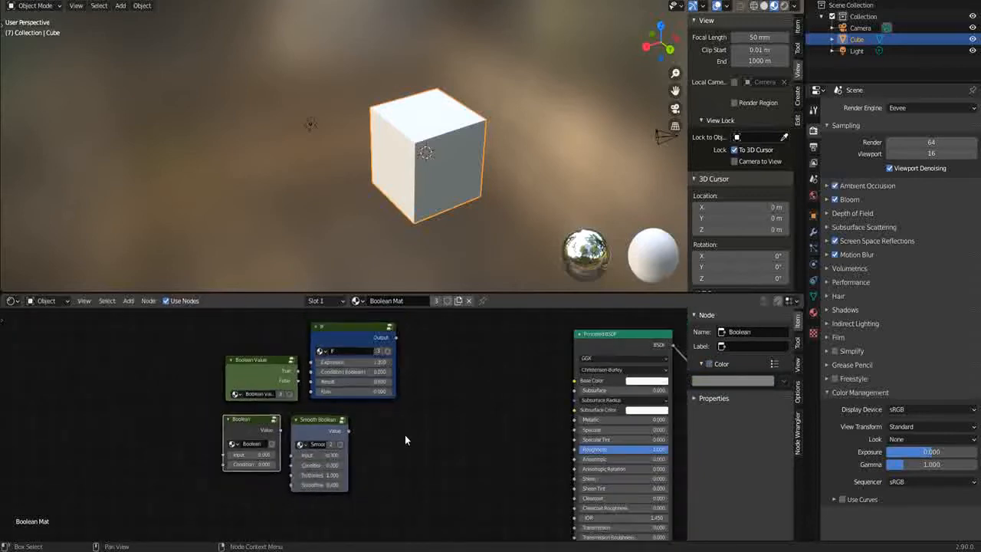
{"action": "key", "text": "KP_Decimal"}
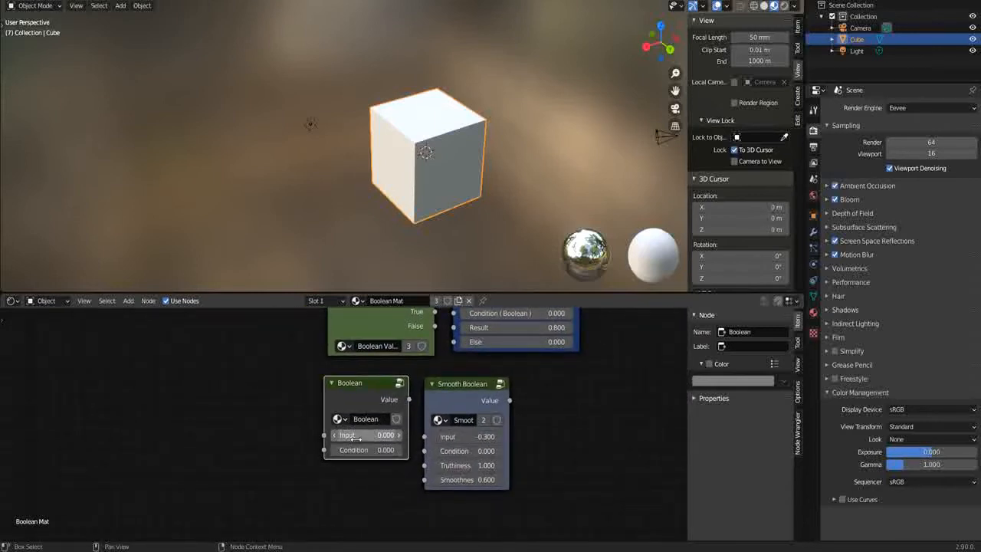
{"action": "left_click", "coordinate": [360, 434]}
{"action": "left_click", "coordinate": [359, 448]}
{"action": "left_click", "coordinate": [358, 447]}
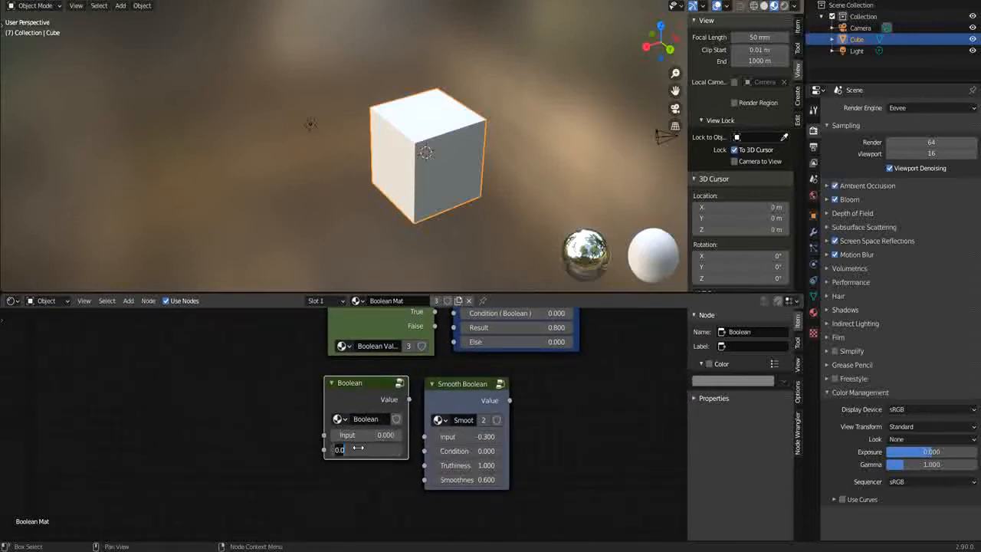
{"action": "left_click", "coordinate": [353, 435]}
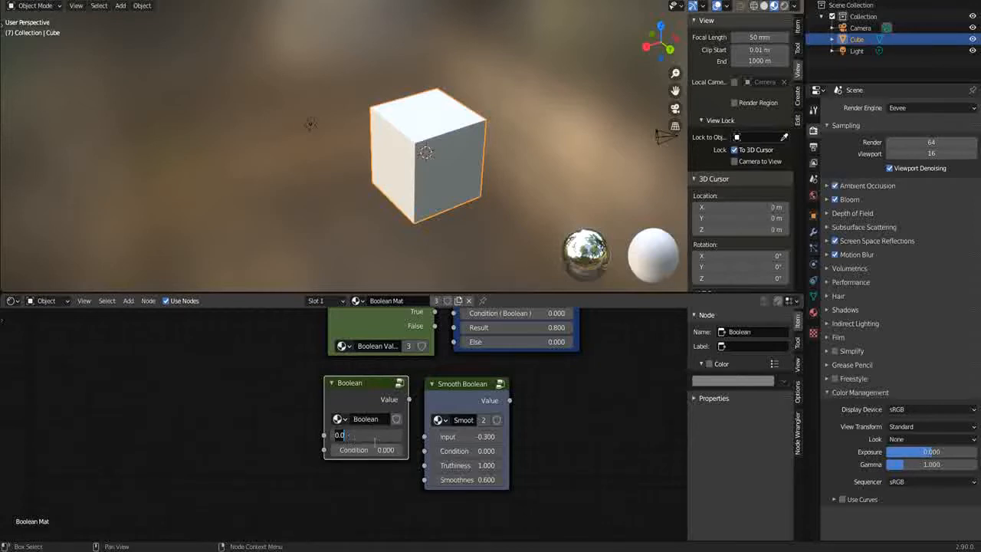
{"action": "left_click", "coordinate": [367, 472]}
Select the whole cluster of Boolean and IF nodes and move it together farther from the Principled BSDF.
{"action": "scroll", "coordinate": [368, 475], "scroll_direction": "down", "scroll_amount": 3}
{"action": "middle_click_drag", "start_coordinate": [380, 484], "coordinate": [219, 488]}
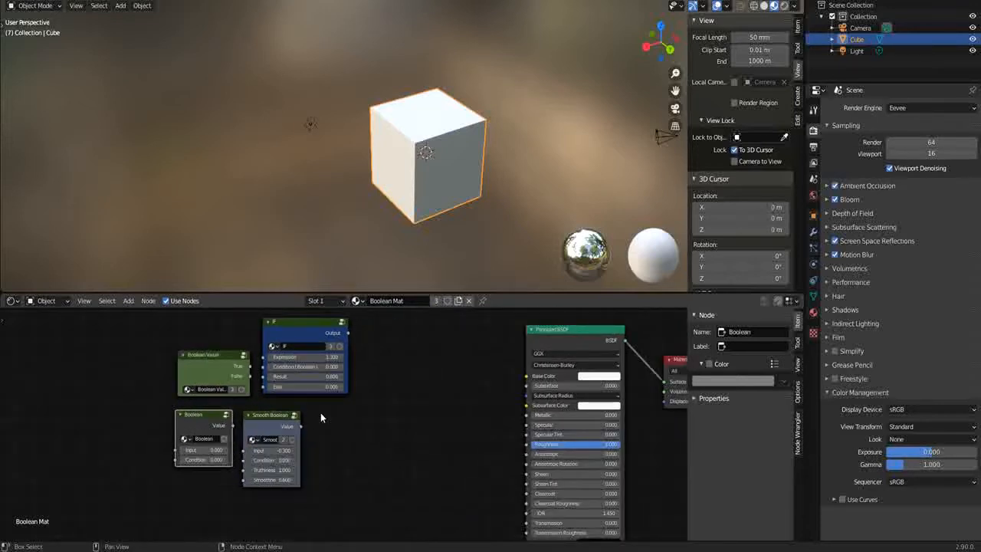
{"action": "left_click_drag", "start_coordinate": [197, 327], "coordinate": [338, 435]}
{"action": "key", "text": "g"}
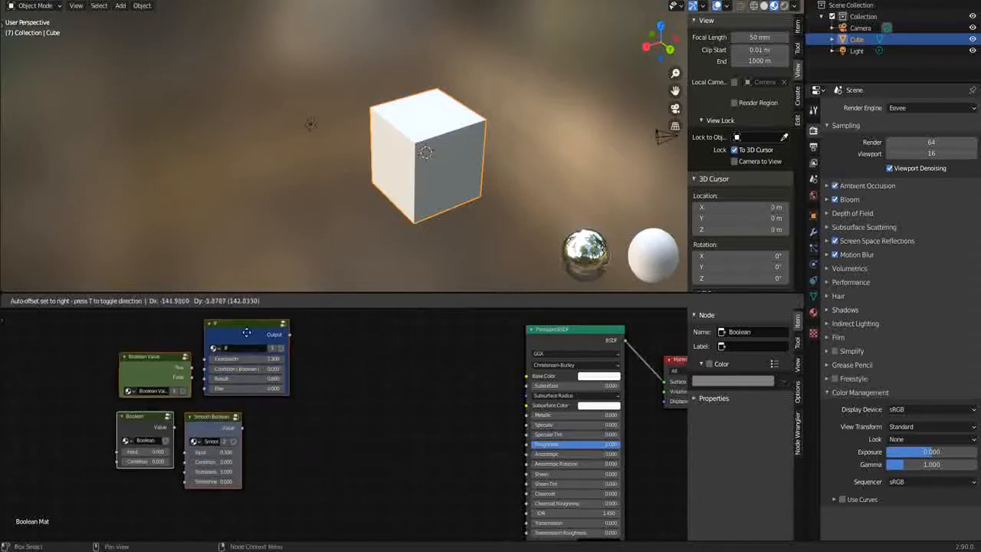
{"action": "left_click", "coordinate": [253, 423]}
{"action": "middle_click_drag", "start_coordinate": [253, 423], "coordinate": [449, 448]}
{"action": "scroll", "coordinate": [465, 434], "scroll_direction": "up", "scroll_amount": 1}
{"action": "scroll", "coordinate": [407, 463], "scroll_direction": "up", "scroll_amount": 1}
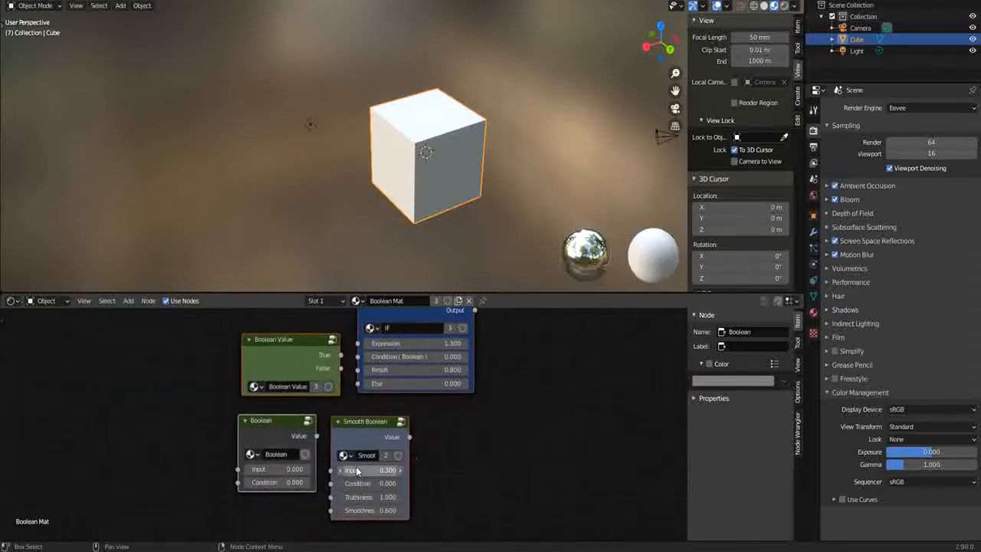
{"action": "left_click_drag", "start_coordinate": [264, 481], "coordinate": [423, 493]}
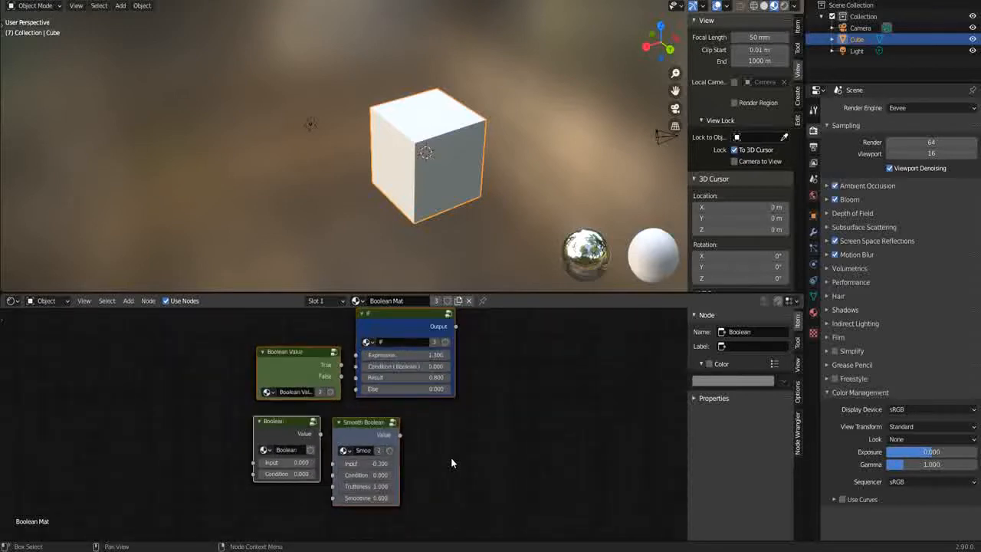
Move the Boolean Value node away from the IF node to leave a gap between them.
{"action": "middle_click_drag", "start_coordinate": [450, 459], "coordinate": [387, 458]}
{"action": "scroll", "coordinate": [394, 475], "scroll_direction": "down", "scroll_amount": 1}
{"action": "left_click_drag", "start_coordinate": [223, 372], "coordinate": [173, 358]}
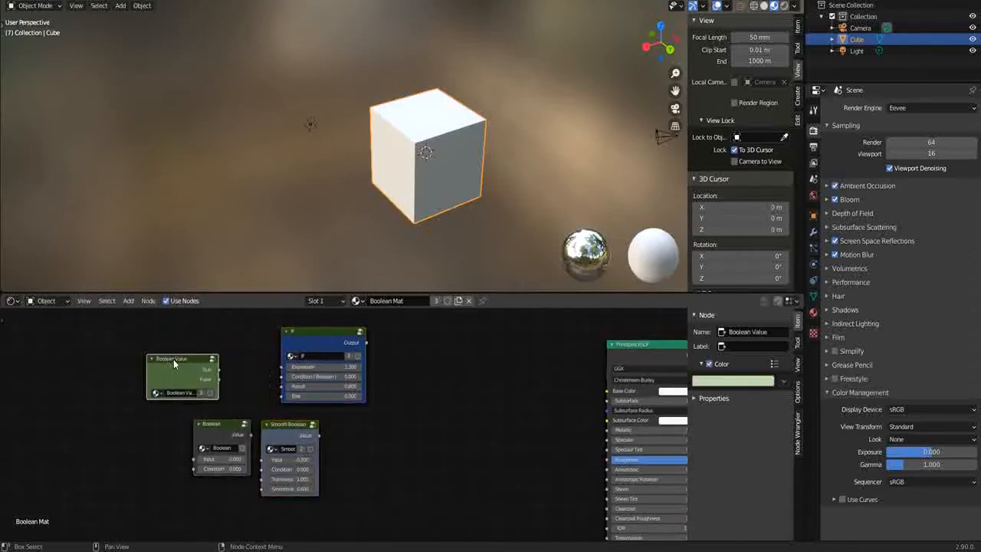
Preview the Boolean Value node's outputs on the cube, cutting the viewer link after each preview.
{"action": "left_click", "coordinate": [173, 359], "text": "ctrl+shift"}
{"action": "left_click", "coordinate": [173, 360], "text": "ctrl+shift"}
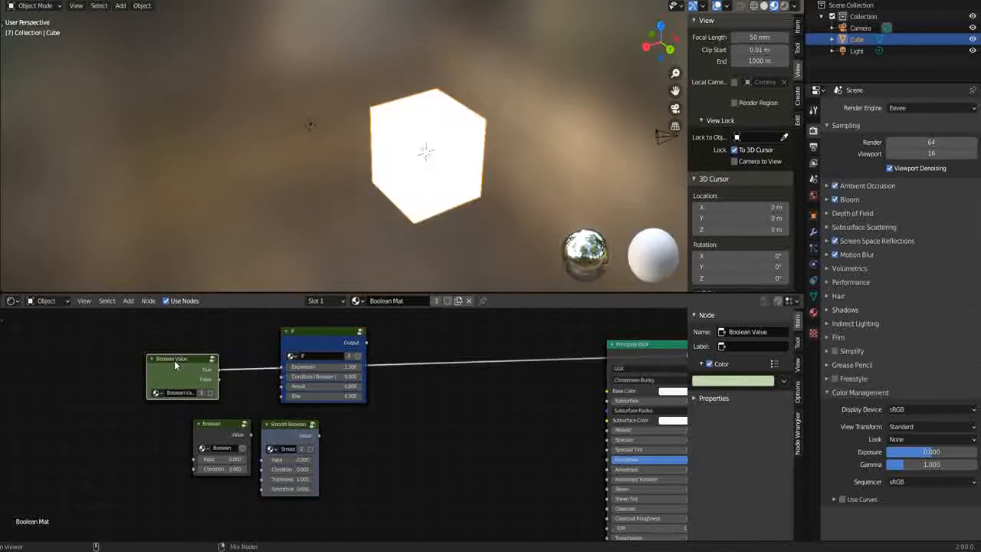
{"action": "left_click", "coordinate": [175, 361], "text": "ctrl+shift"}
{"action": "right_click_drag", "start_coordinate": [257, 371], "coordinate": [248, 387], "text": "ctrl"}
{"action": "middle_click_drag", "start_coordinate": [227, 383], "coordinate": [291, 398]}
{"action": "left_click_drag", "start_coordinate": [251, 374], "coordinate": [295, 378]}
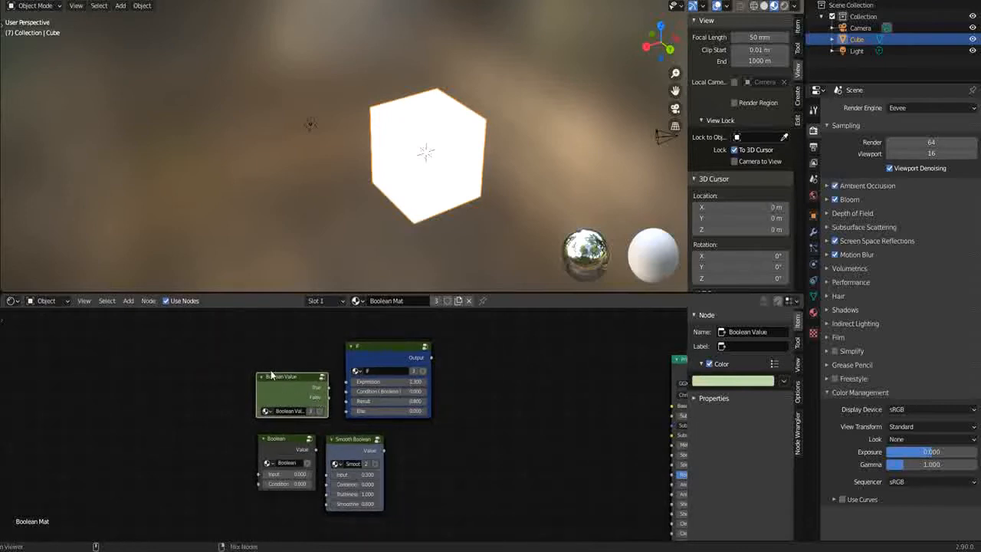
{"action": "left_click", "coordinate": [280, 385], "text": "ctrl+shift"}
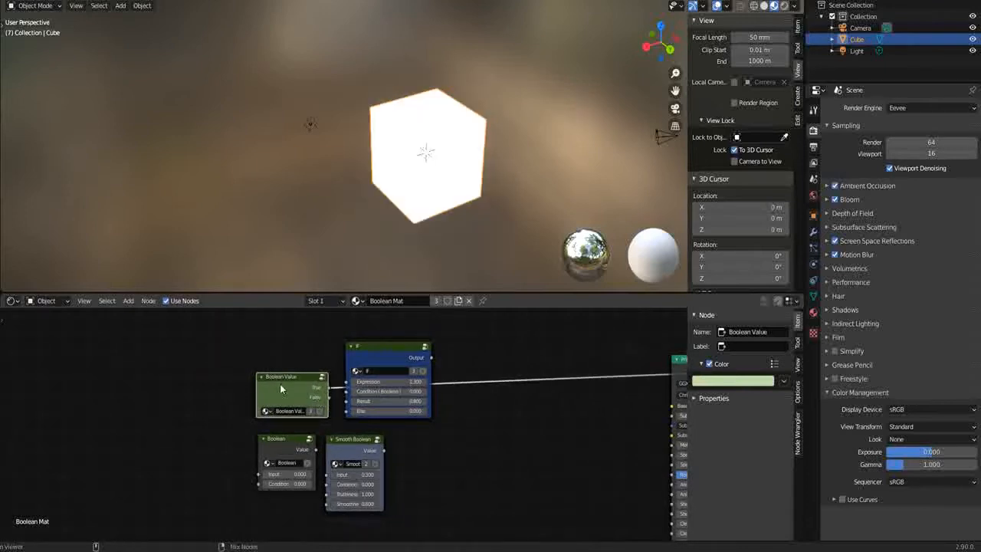
{"action": "right_click_drag", "start_coordinate": [342, 382], "coordinate": [334, 402], "text": "ctrl"}
{"action": "left_click_drag", "start_coordinate": [315, 381], "coordinate": [294, 374]}
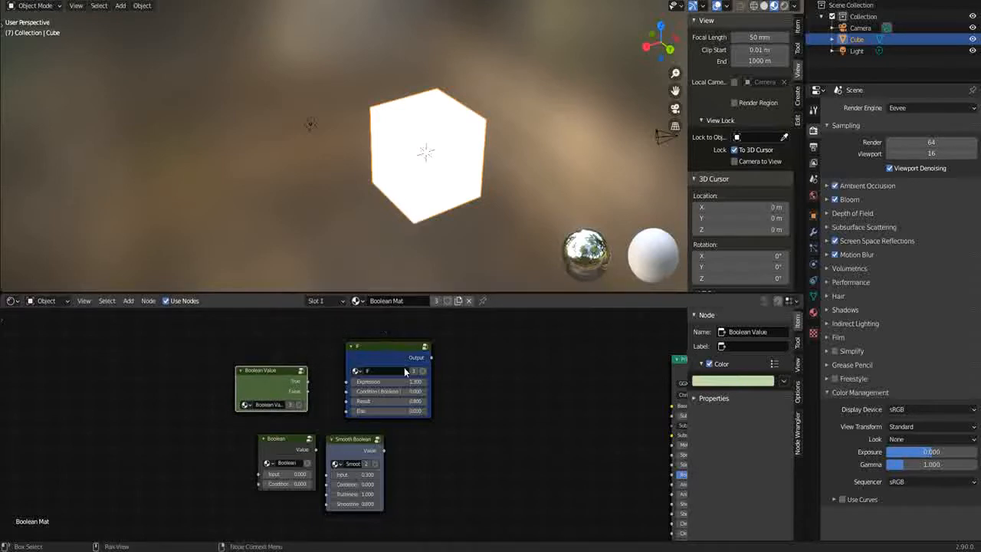
Preview the Principled BSDF shader on the cube again.
{"action": "middle_click_drag", "start_coordinate": [404, 367], "coordinate": [241, 394]}
{"action": "left_click", "coordinate": [519, 379], "text": "ctrl+shift"}
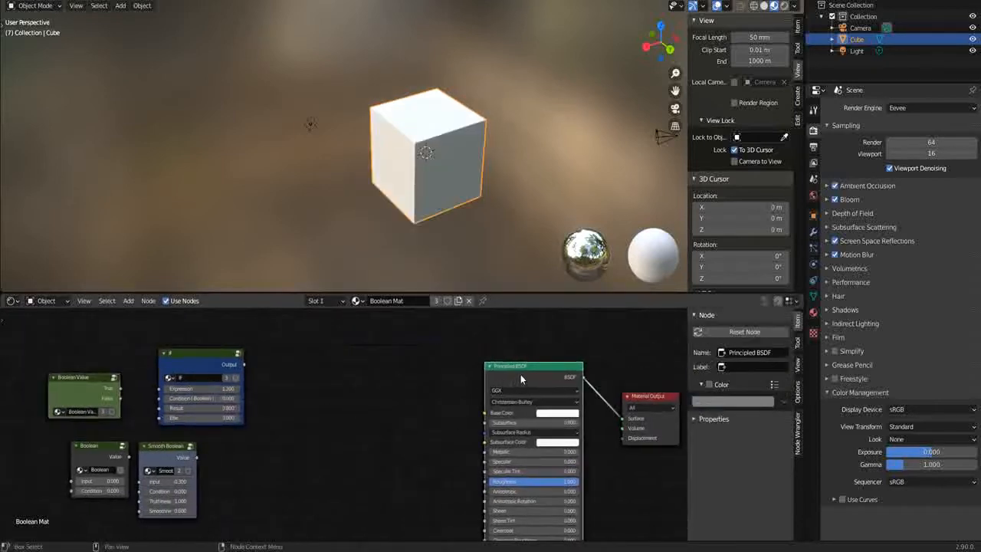
{"action": "middle_click_drag", "start_coordinate": [352, 409], "coordinate": [404, 402]}
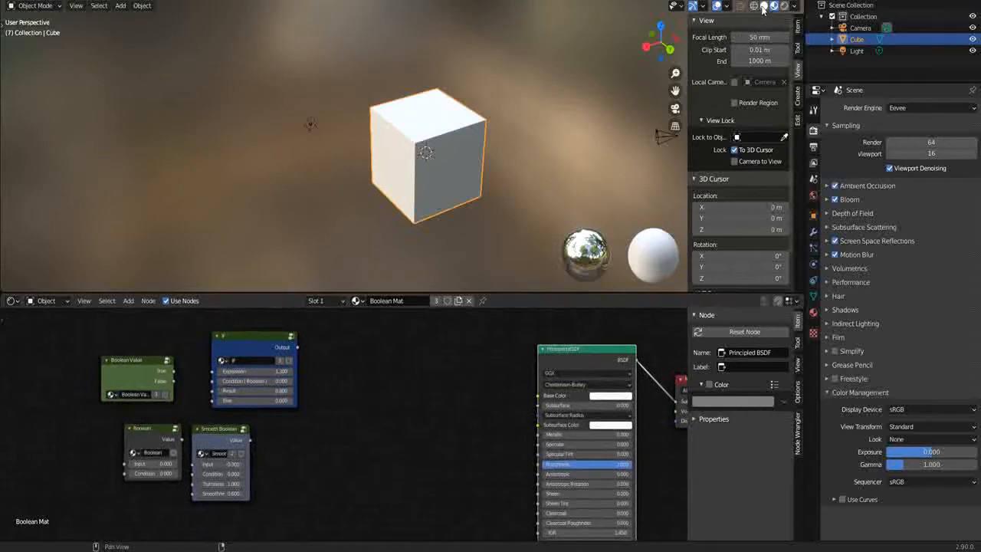
Add a Value node in the empty space between the IF node and the Principled BSDF.
{"action": "middle_click_drag", "start_coordinate": [373, 459], "coordinate": [384, 453]}
{"action": "key", "text": "shift+a"}
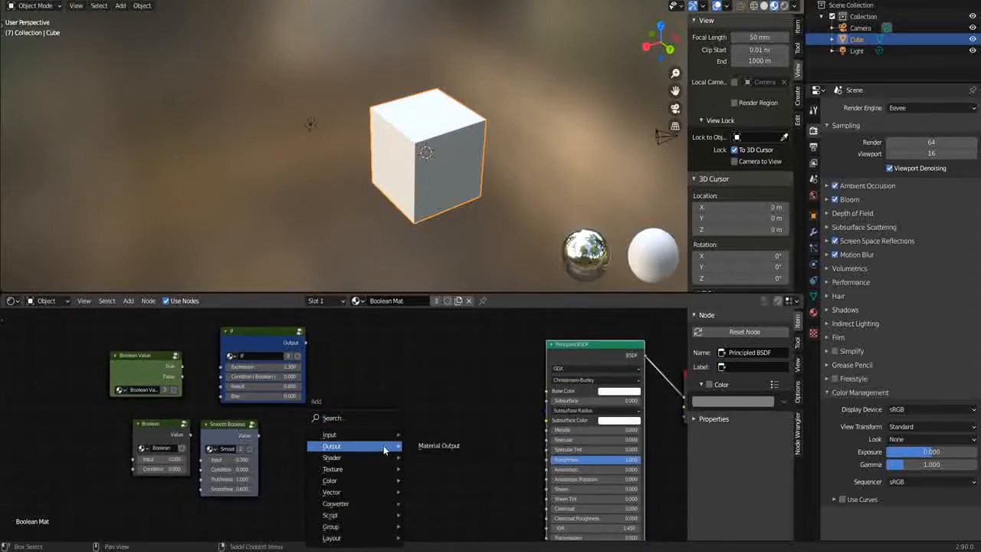
{"action": "left_click", "coordinate": [378, 416]}
{"action": "type", "text": "VAKL"}
{"action": "key", "text": "BackSpace"}
{"action": "key", "text": "BackSpace"}
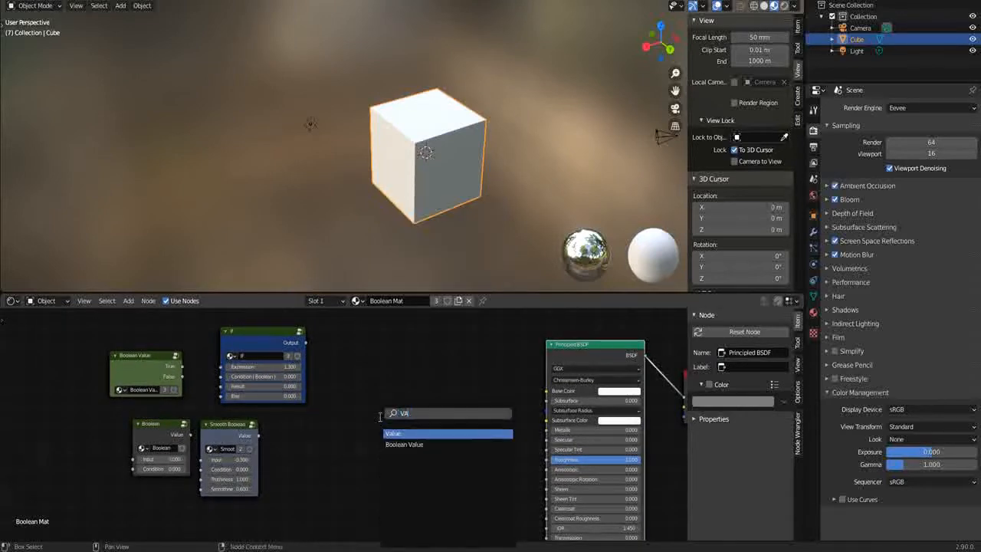
{"action": "key", "text": "Return"}
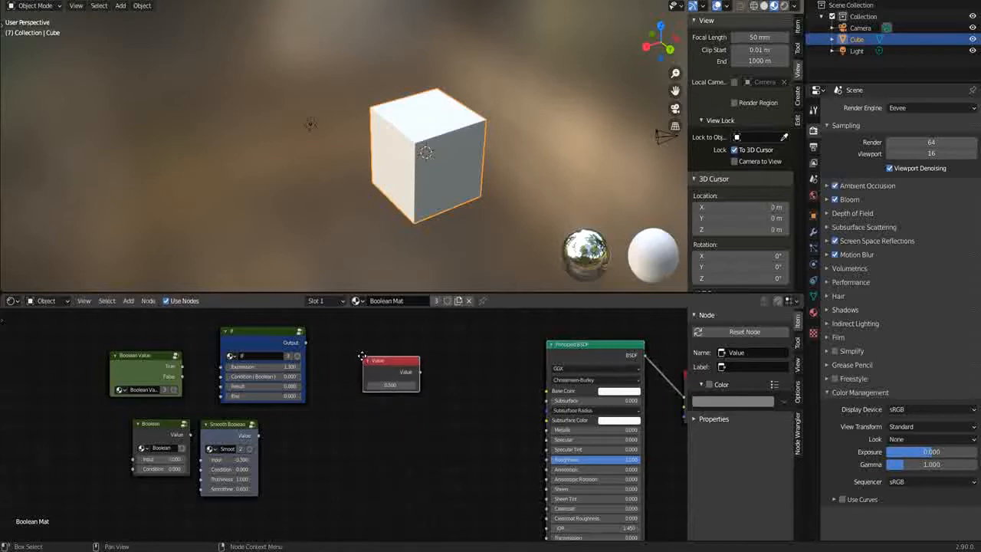
Add another Boolean Value node just below the Value node.
{"action": "key", "text": "shift+a"}
{"action": "left_click", "coordinate": [369, 398]}
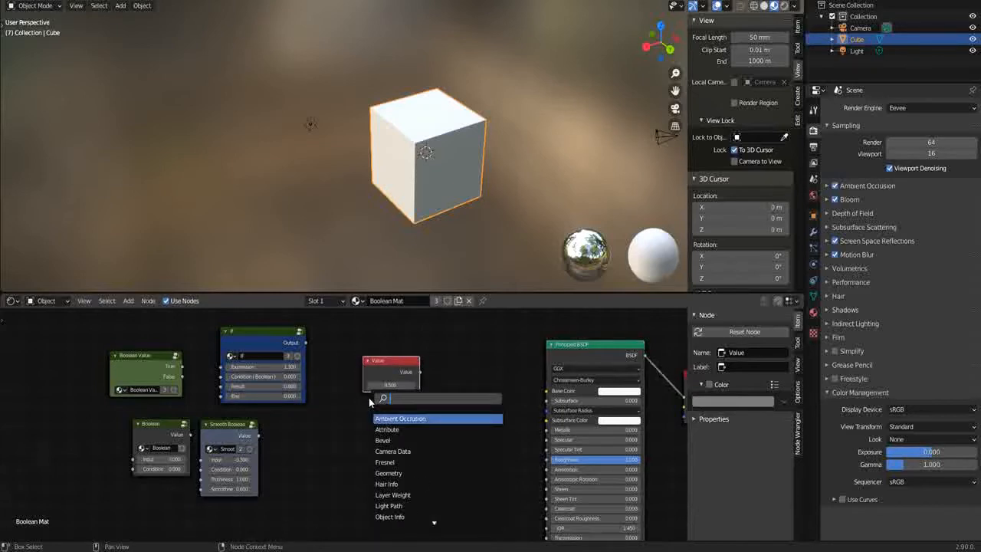
{"action": "type", "text": "BOOL"}
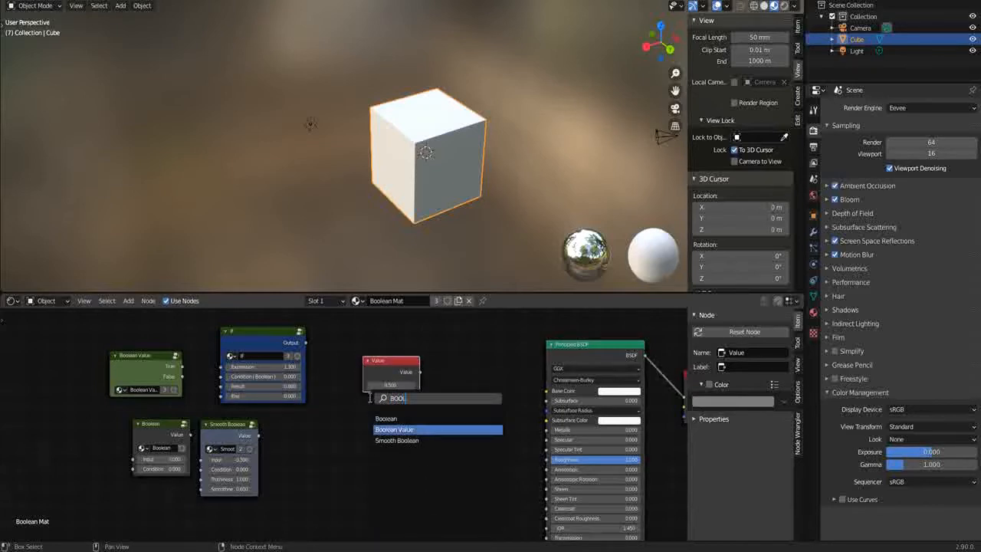
{"action": "left_click", "coordinate": [394, 429]}
{"action": "left_click", "coordinate": [394, 415]}
{"action": "middle_click_drag", "start_coordinate": [394, 415], "coordinate": [291, 412]}
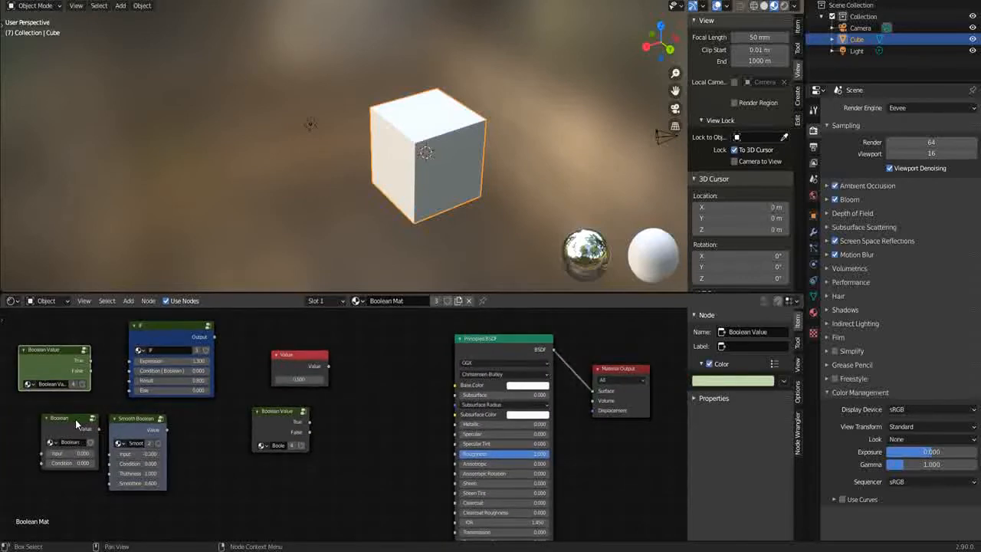
Wire Value into the Boolean node's Input and Boolean Value's True into its Condition, and preview the Boolean node on the cube.
{"action": "left_click_drag", "start_coordinate": [75, 416], "coordinate": [392, 382]}
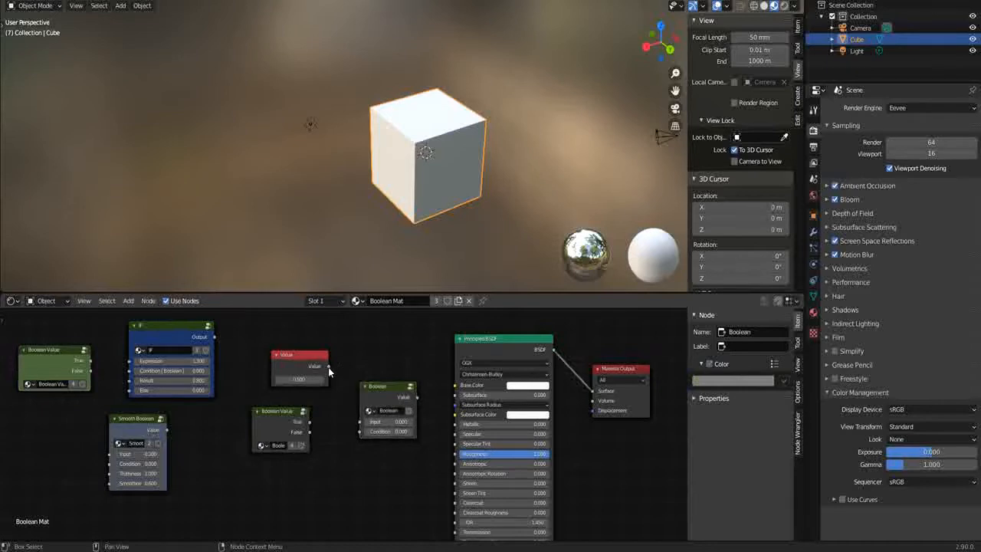
{"action": "left_click_drag", "start_coordinate": [328, 366], "coordinate": [360, 431]}
{"action": "left_click", "coordinate": [382, 389], "text": "ctrl+shift"}
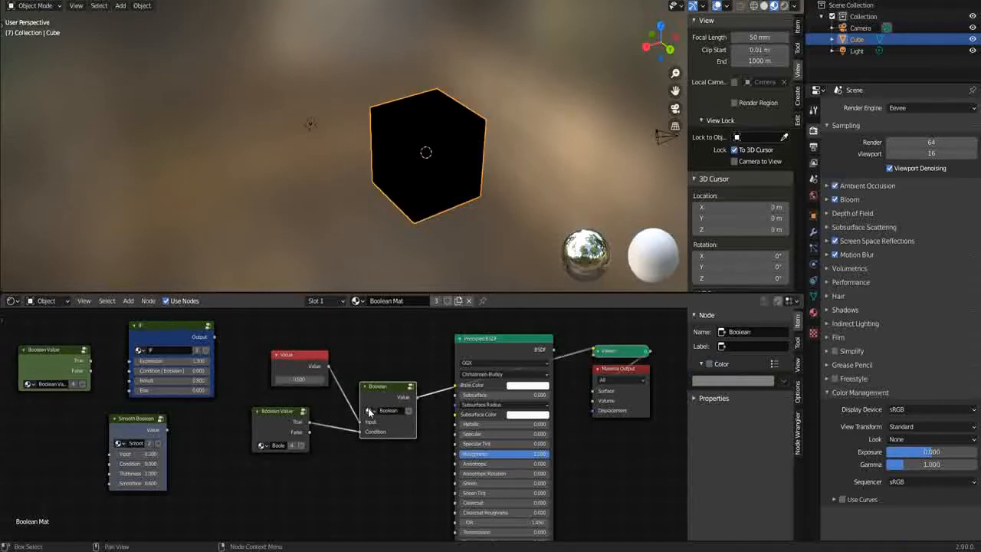
Set the Value node to 1.000 and connect Boolean Value's False output to the Boolean node's Condition.
{"action": "scroll", "coordinate": [310, 397], "scroll_direction": "up", "scroll_amount": 4}
{"action": "middle_click_drag", "start_coordinate": [310, 398], "coordinate": [354, 412]}
{"action": "scroll", "coordinate": [341, 425], "scroll_direction": "down", "scroll_amount": 2}
{"action": "scroll", "coordinate": [333, 428], "scroll_direction": "up", "scroll_amount": 1}
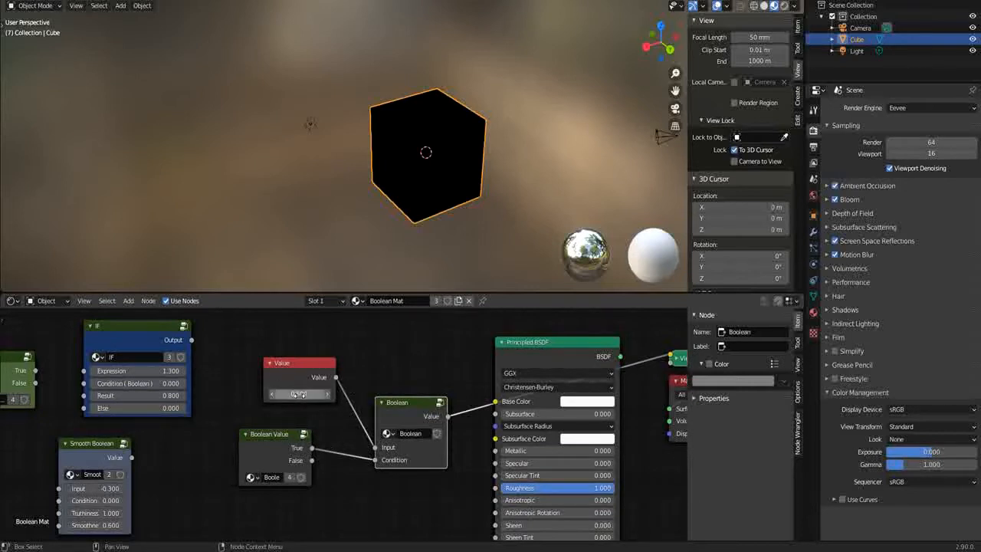
{"action": "mouse_move", "coordinate": [299, 393]}
{"action": "left_mouse_down"}
{"action": "mouse_move", "coordinate": [314, 391]}
{"action": "mouse_move", "coordinate": [305, 393]}
{"action": "left_mouse_up"}
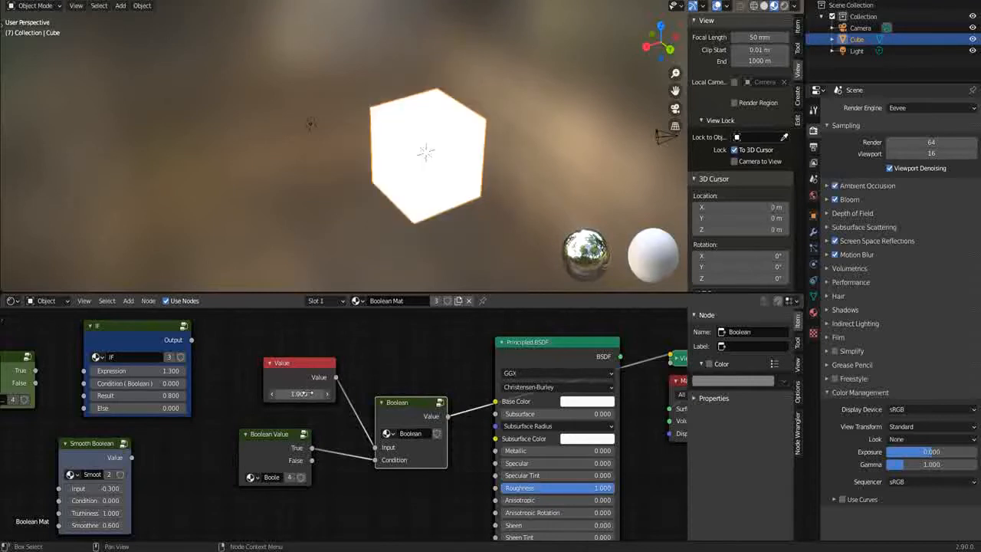
{"action": "left_click_drag", "start_coordinate": [313, 464], "coordinate": [375, 460]}
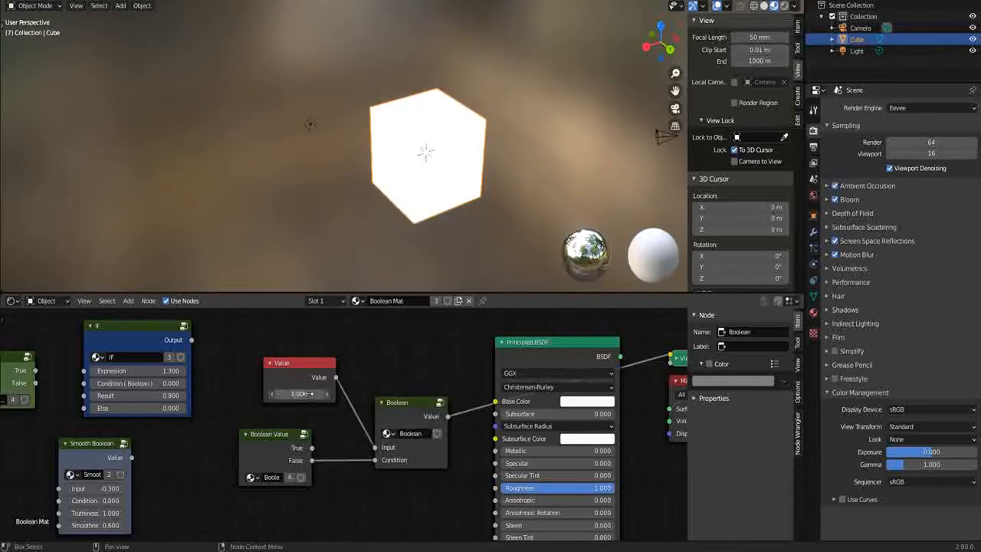
Delete the Value node, the Boolean Value node below it and the Boolean node they were wired to.
{"action": "left_click_drag", "start_coordinate": [301, 393], "coordinate": [388, 473]}
{"action": "scroll", "coordinate": [350, 439], "scroll_direction": "down", "scroll_amount": 1}
{"action": "scroll", "coordinate": [347, 422], "scroll_direction": "down", "scroll_amount": 1}
{"action": "key", "text": "x"}
{"action": "scroll", "coordinate": [246, 425], "scroll_direction": "down", "scroll_amount": 1}
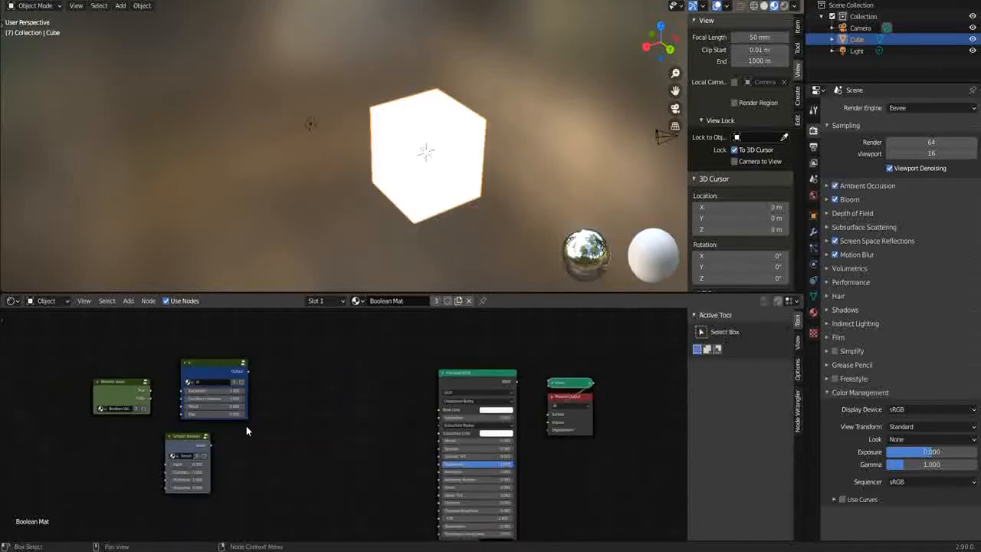
Move the IF node into the open space between the Smooth Boolean node and the Principled BSDF.
{"action": "scroll", "coordinate": [246, 425], "scroll_direction": "down", "scroll_amount": 1}
{"action": "middle_click_drag", "start_coordinate": [246, 425], "coordinate": [355, 376]}
{"action": "scroll", "coordinate": [298, 450], "scroll_direction": "up", "scroll_amount": 3}
{"action": "scroll", "coordinate": [310, 399], "scroll_direction": "up", "scroll_amount": 2}
{"action": "middle_click_drag", "start_coordinate": [310, 399], "coordinate": [313, 433]}
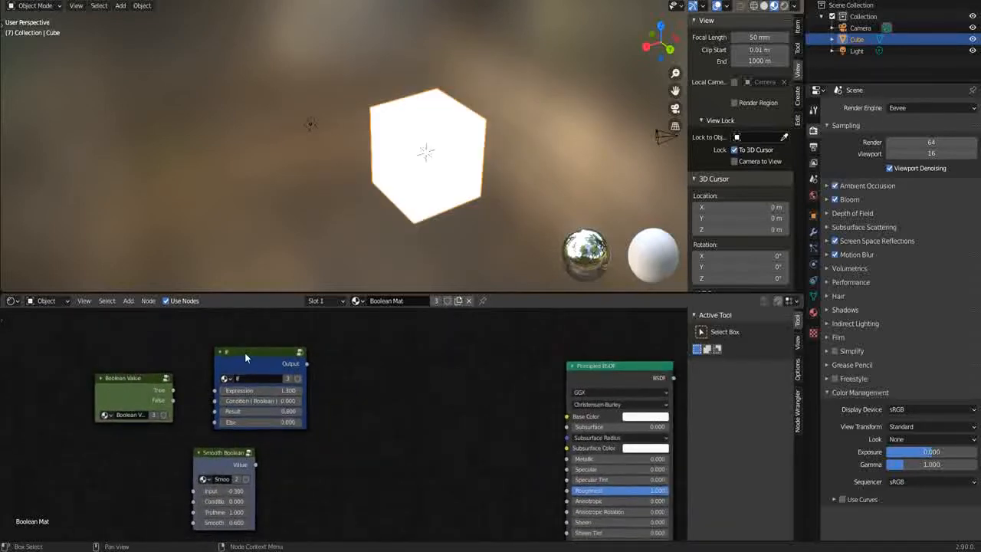
{"action": "left_click_drag", "start_coordinate": [245, 357], "coordinate": [433, 379]}
{"action": "scroll", "coordinate": [396, 431], "scroll_direction": "down", "scroll_amount": 2}
{"action": "middle_click_drag", "start_coordinate": [396, 431], "coordinate": [321, 425]}
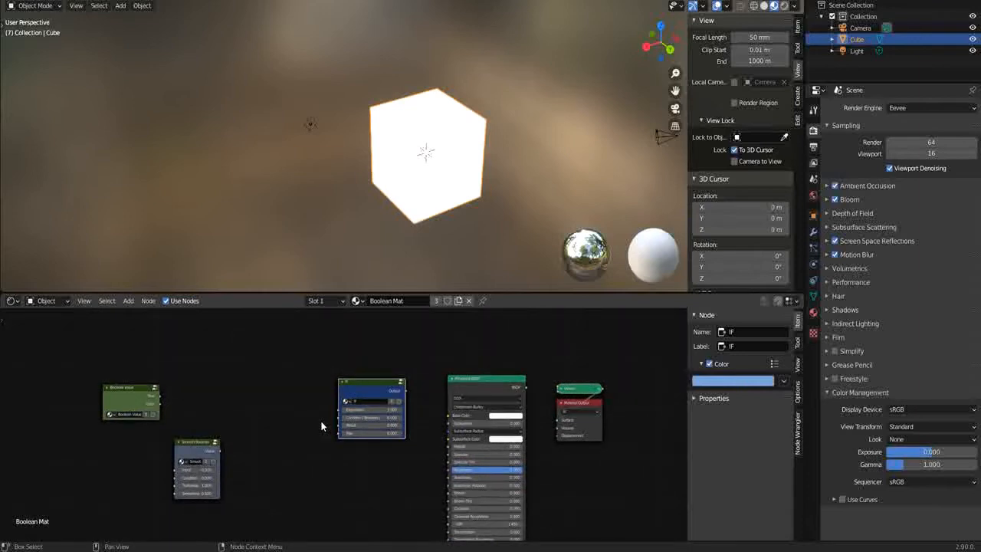
{"action": "left_click_drag", "start_coordinate": [361, 381], "coordinate": [328, 369]}
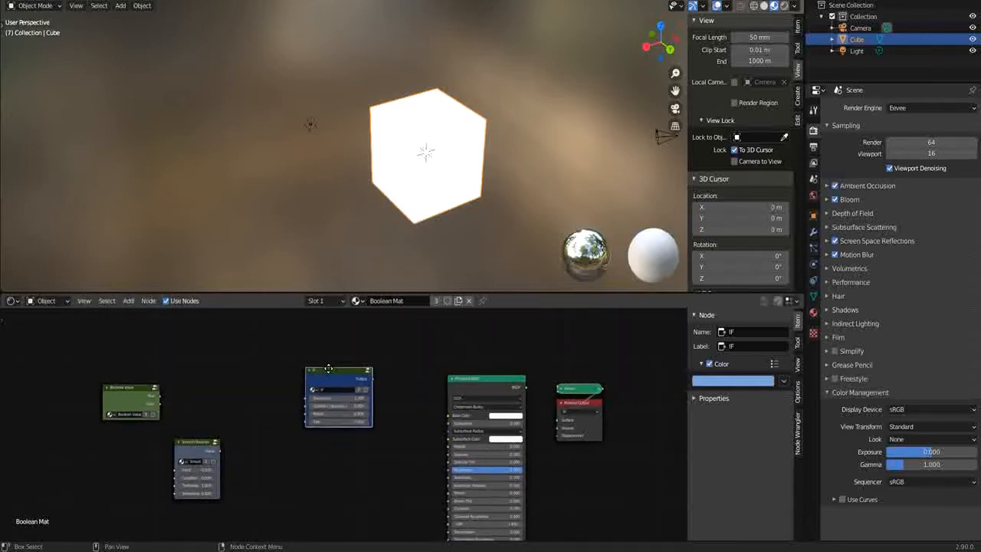
{"action": "scroll", "coordinate": [328, 406], "scroll_direction": "up", "scroll_amount": 1}
{"action": "middle_click_drag", "start_coordinate": [328, 453], "coordinate": [344, 478]}
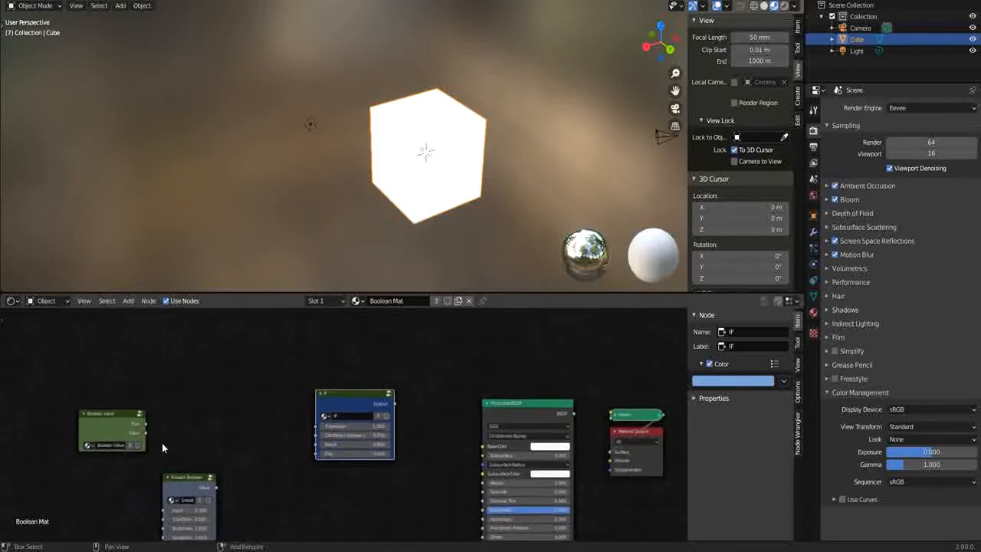
{"action": "scroll", "coordinate": [218, 455], "scroll_direction": "up", "scroll_amount": 1}
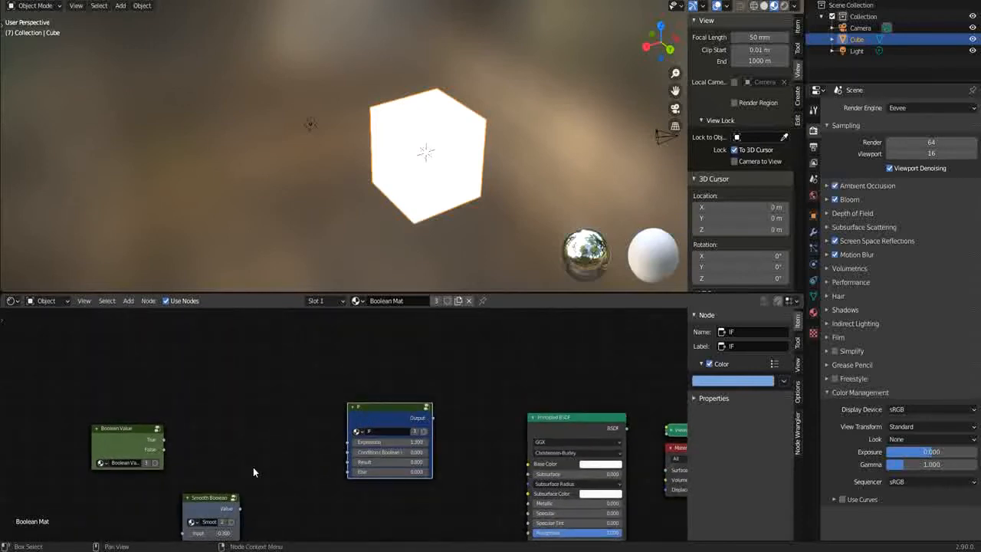
{"action": "scroll", "coordinate": [252, 468], "scroll_direction": "up", "scroll_amount": 1}
{"action": "middle_click_drag", "start_coordinate": [310, 441], "coordinate": [350, 418]}
{"action": "scroll", "coordinate": [332, 458], "scroll_direction": "up", "scroll_amount": 1}
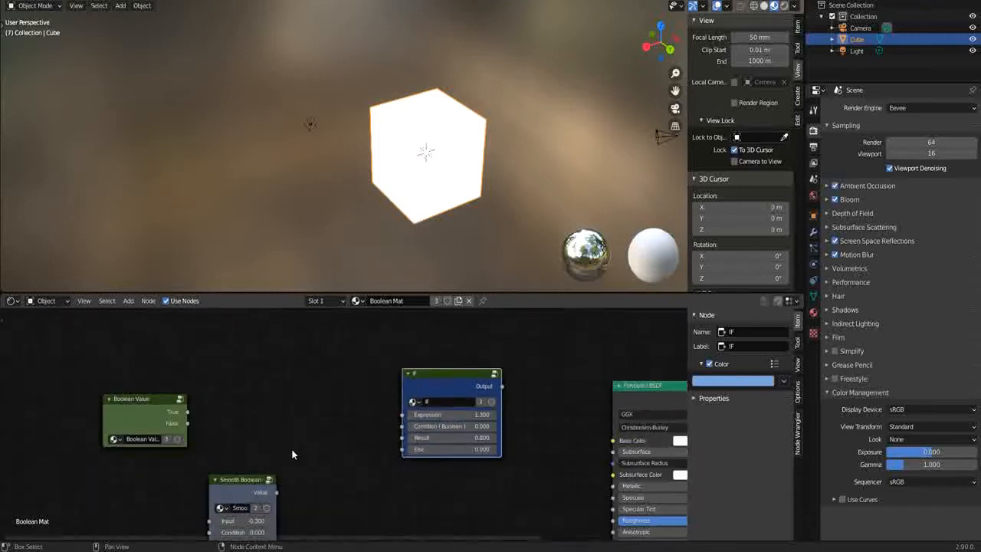
Move the Smooth Boolean and Boolean Value nodes farther away from the IF node and shift the IF node slightly toward them.
{"action": "left_click_drag", "start_coordinate": [225, 484], "coordinate": [86, 473]}
{"action": "left_click_drag", "start_coordinate": [132, 404], "coordinate": [82, 412]}
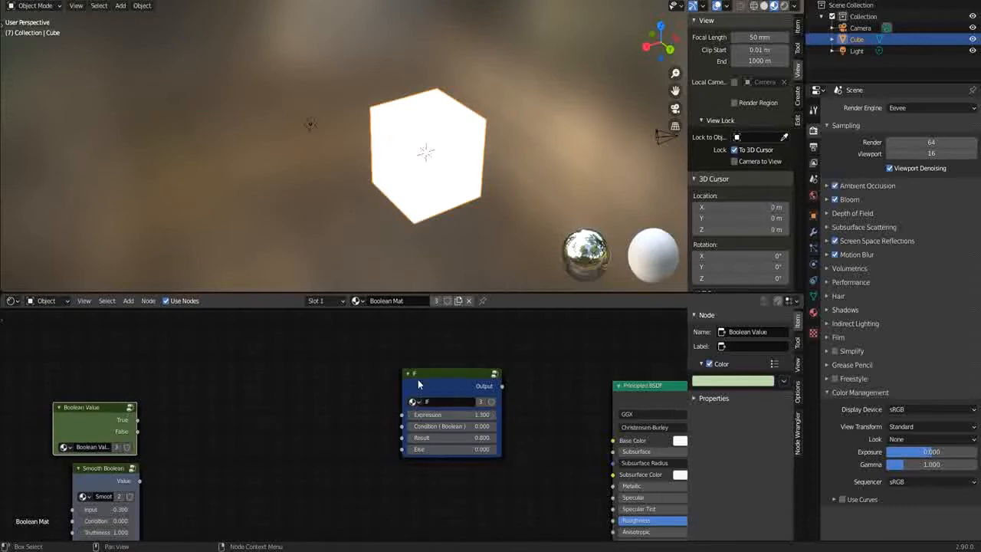
{"action": "left_click_drag", "start_coordinate": [418, 383], "coordinate": [402, 389]}
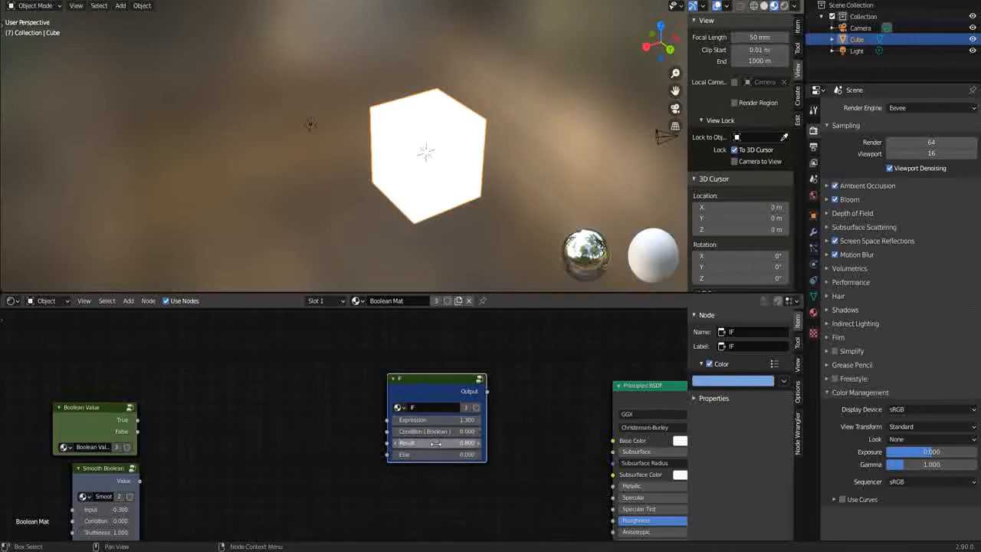
Set the IF node's Condition (Boolean) to 1.000 and its Expression to 1.000.
{"action": "scroll", "coordinate": [435, 443], "scroll_direction": "up", "scroll_amount": 2}
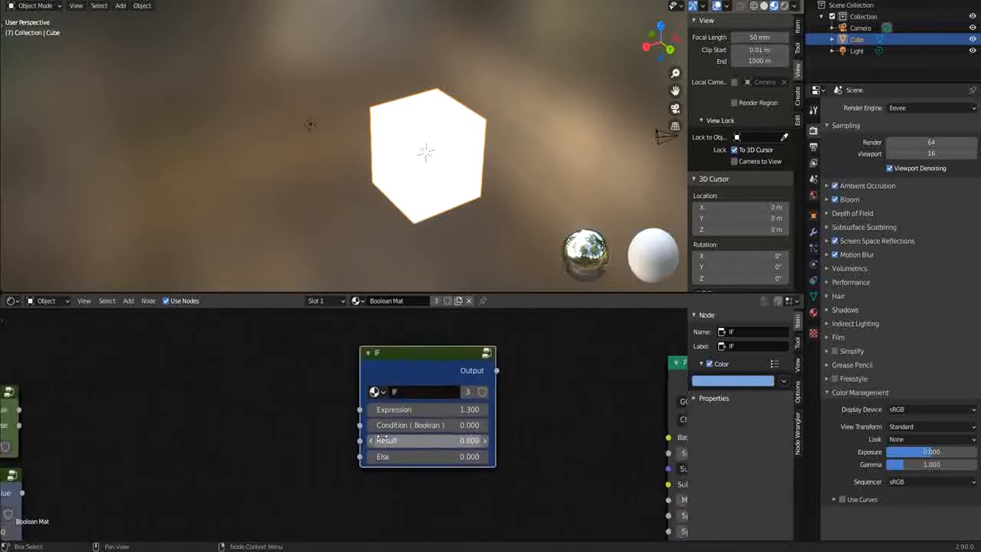
{"action": "scroll", "coordinate": [382, 439], "scroll_direction": "down", "scroll_amount": 2}
{"action": "left_click_drag", "start_coordinate": [394, 426], "coordinate": [405, 427]}
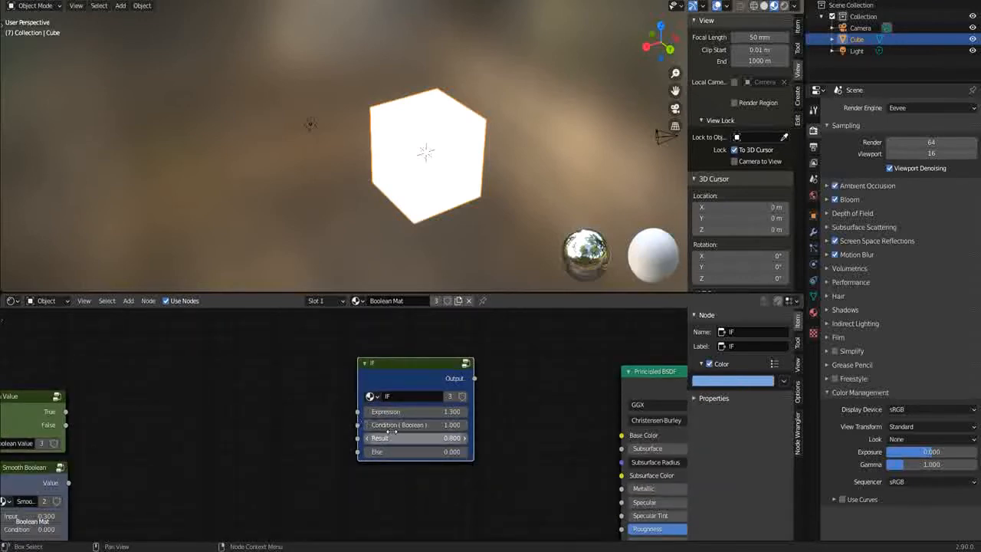
{"action": "left_click", "coordinate": [403, 414]}
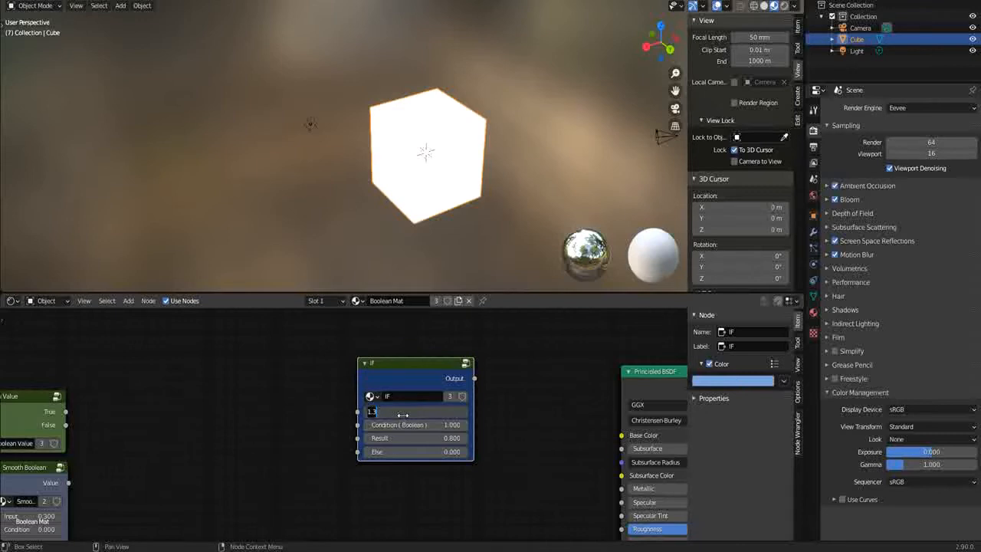
{"action": "type", "text": "1"}
{"action": "key", "text": "Return"}
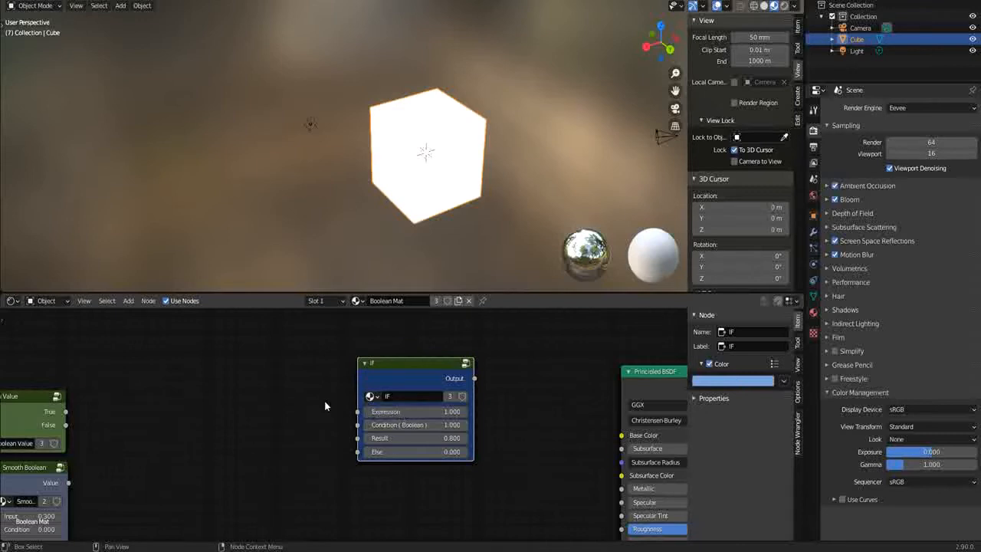
Preview the IF node's output on the cube and lower its Expression below the Condition value.
{"action": "left_click", "coordinate": [418, 411]}
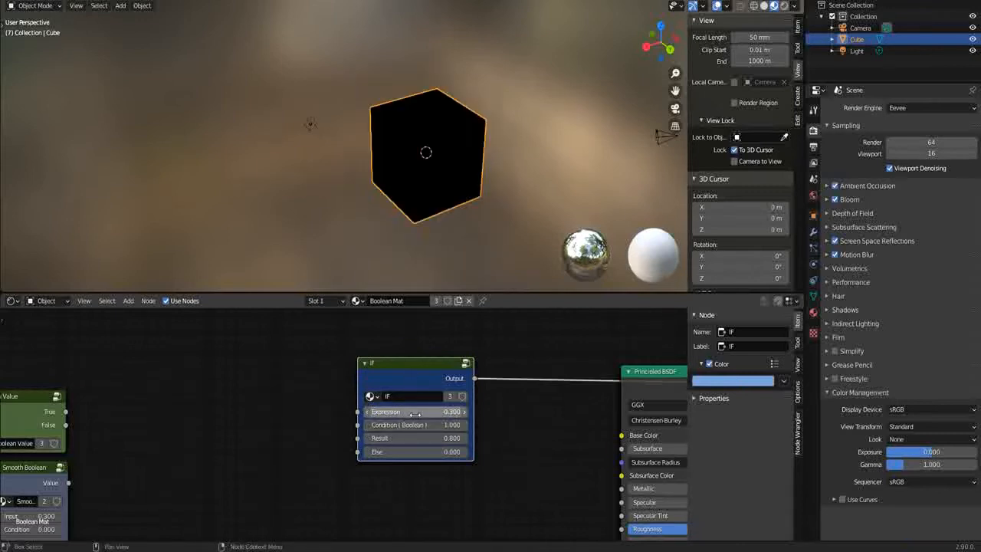
{"action": "left_click", "coordinate": [418, 411]}
{"action": "key", "text": "Return"}
Shift the IF node closer to the Principled BSDF and place the Boolean Value node just before it.
{"action": "scroll", "coordinate": [344, 380], "scroll_direction": "down", "scroll_amount": 3}
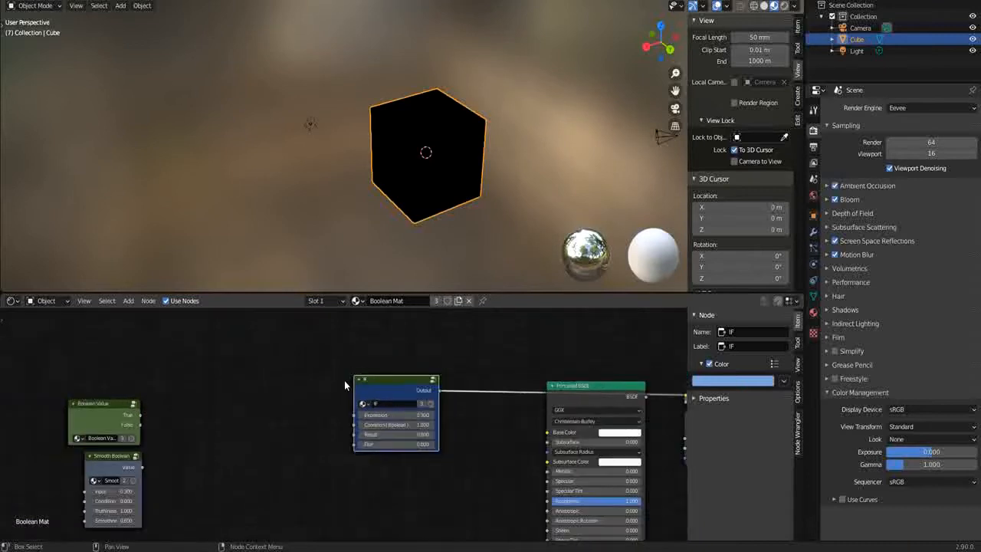
{"action": "left_click_drag", "start_coordinate": [398, 393], "coordinate": [429, 378]}
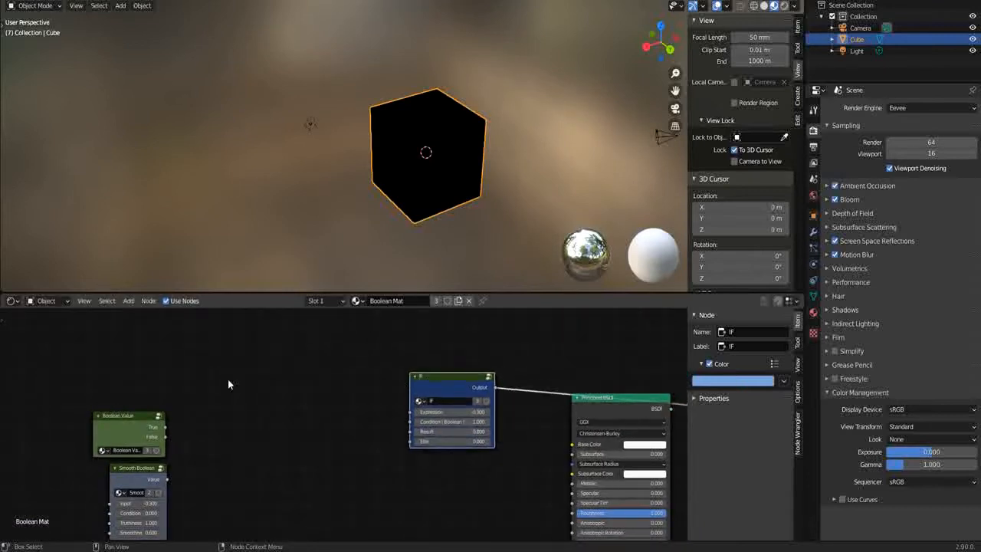
{"action": "left_click_drag", "start_coordinate": [128, 420], "coordinate": [298, 376]}
Add a Boolean group node below the Boolean Value node, in front of the IF node.
{"action": "key", "text": "shift+a"}
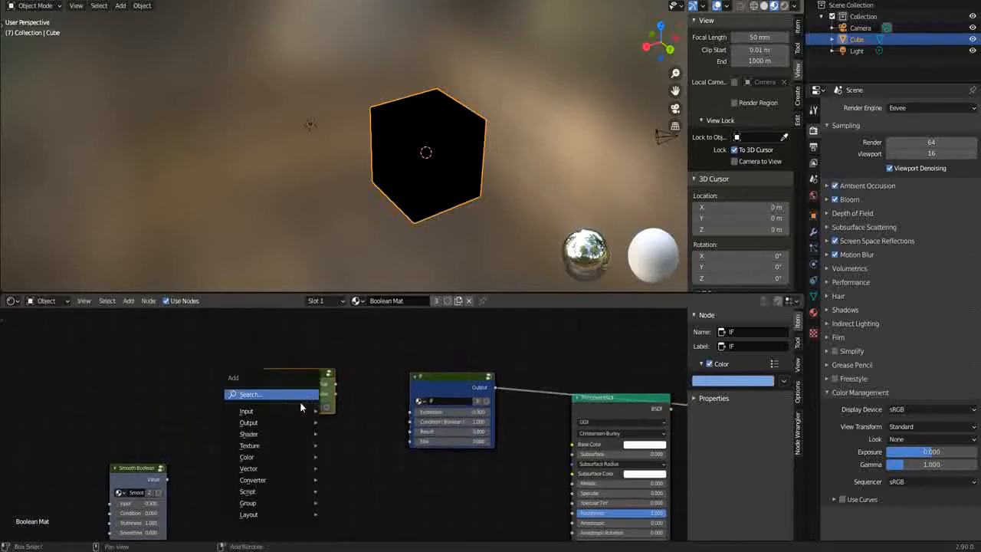
{"action": "left_click", "coordinate": [287, 395]}
{"action": "type", "text": "bool"}
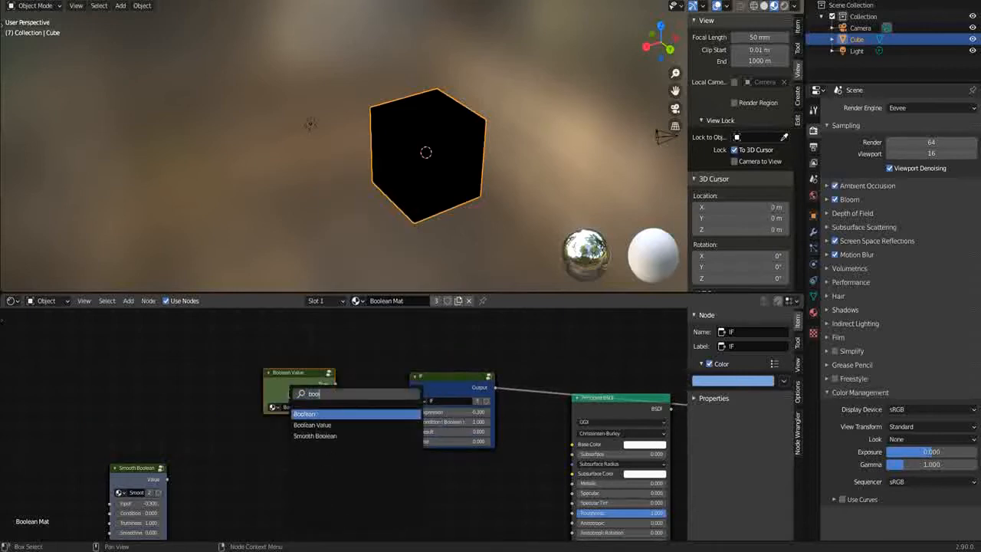
{"action": "key", "text": "Return"}
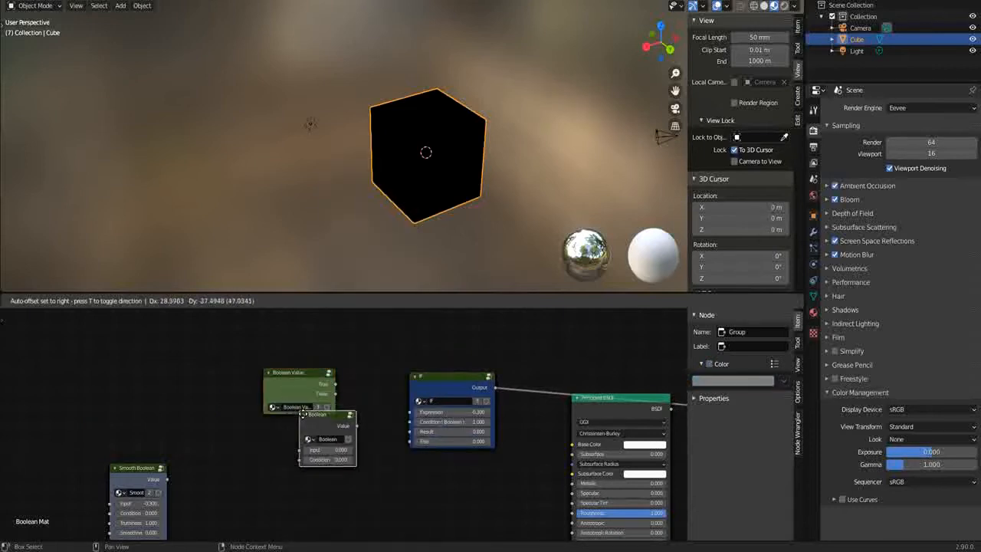
{"action": "left_click", "coordinate": [332, 440]}
Add a Value node and connect its output to the new Boolean node's Input, placing the two close together.
{"action": "key", "text": "shift+a"}
{"action": "left_click", "coordinate": [245, 416]}
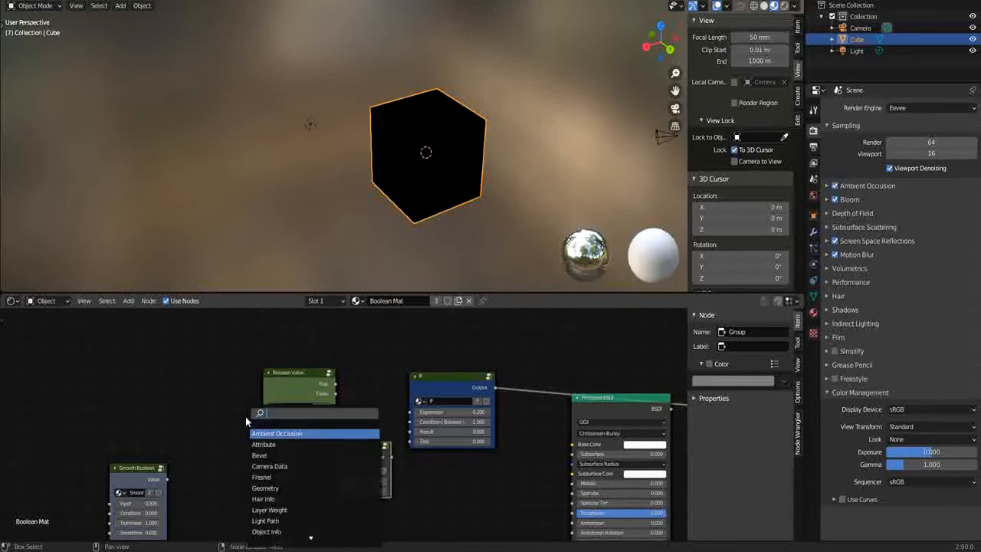
{"action": "type", "text": "val"}
{"action": "key", "text": "Return"}
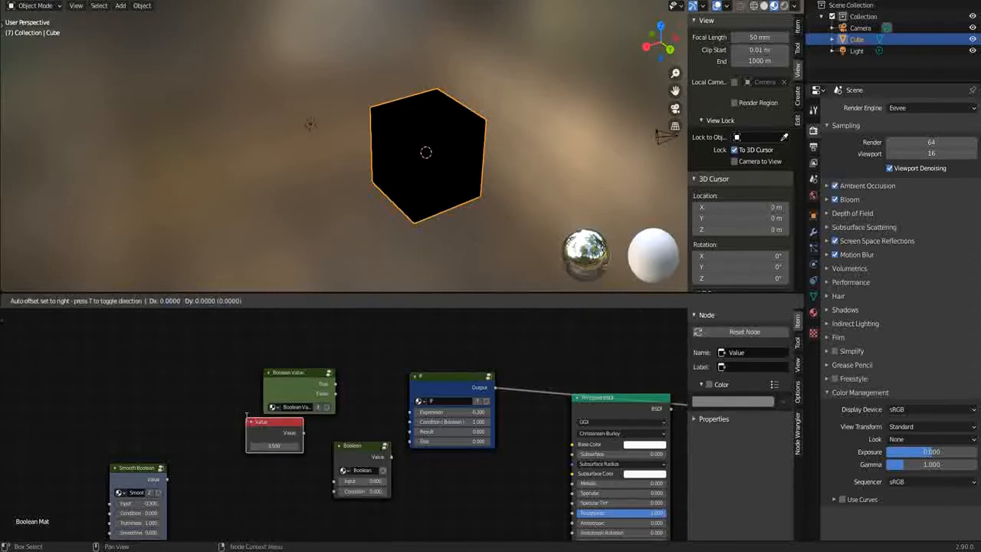
{"action": "left_click", "coordinate": [243, 445]}
{"action": "left_click_drag", "start_coordinate": [300, 463], "coordinate": [338, 476]}
{"action": "left_click_drag", "start_coordinate": [256, 450], "coordinate": [213, 435]}
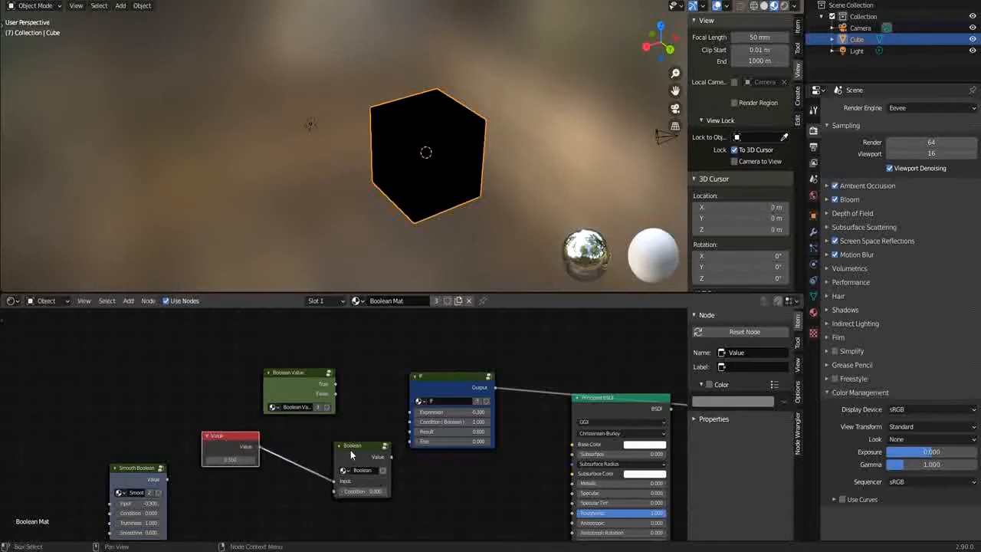
{"action": "left_click_drag", "start_coordinate": [350, 450], "coordinate": [312, 451]}
Add a Gradient Texture node below the Value and Boolean nodes.
{"action": "scroll", "coordinate": [309, 449], "scroll_direction": "up", "scroll_amount": 5}
{"action": "middle_click_drag", "start_coordinate": [310, 450], "coordinate": [352, 356]}
{"action": "scroll", "coordinate": [337, 430], "scroll_direction": "down", "scroll_amount": 4}
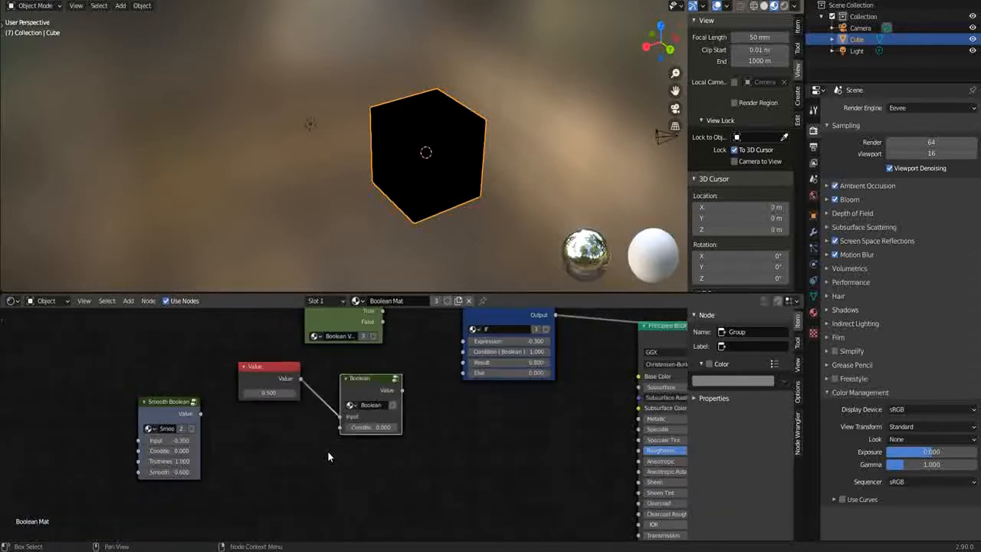
{"action": "left_click", "coordinate": [328, 456]}
{"action": "key", "text": "shift+a"}
{"action": "left_click", "coordinate": [323, 415]}
{"action": "type", "text": "g"}
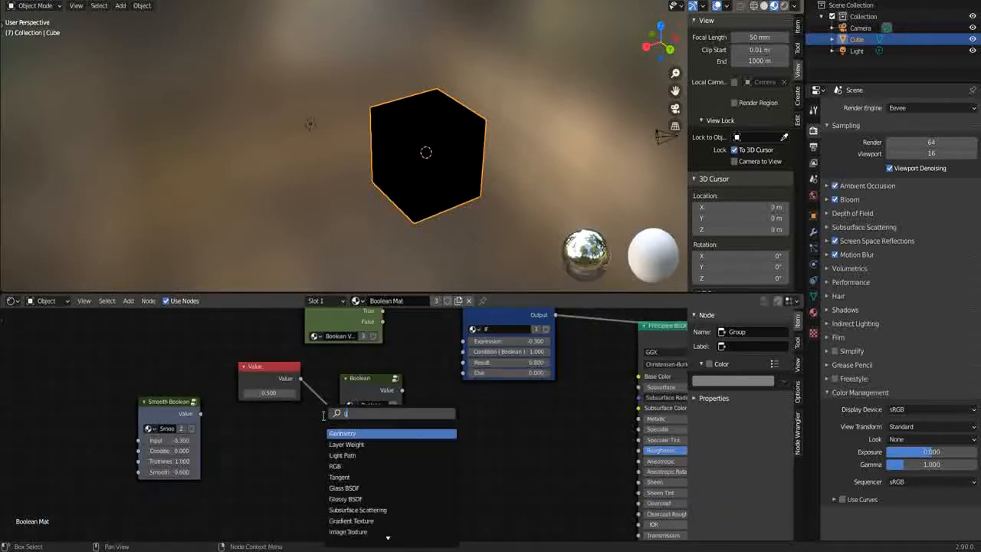
{"action": "type", "text": "ra"}
{"action": "key", "text": "Return"}
{"action": "left_click", "coordinate": [284, 446]}
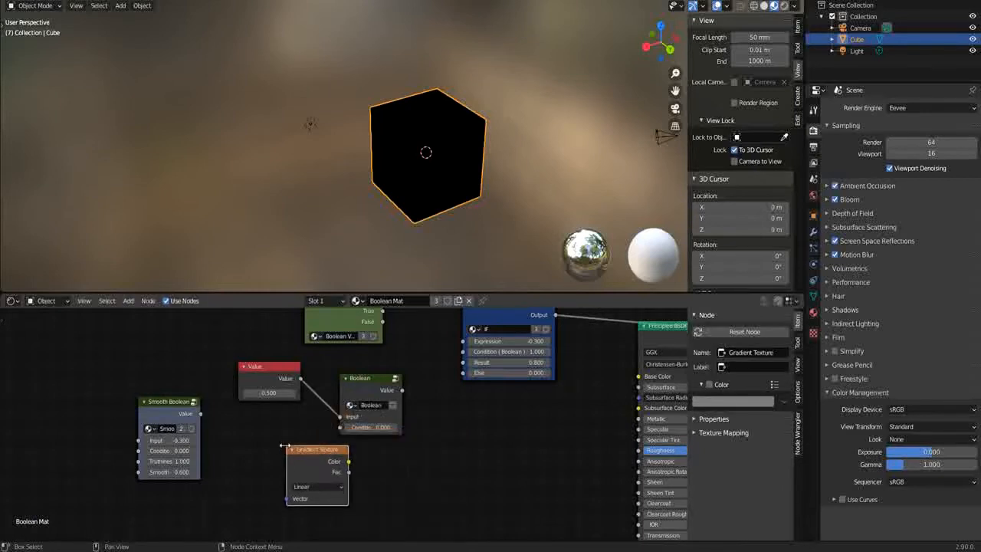
Duplicate the Gradient Texture directly below the first one and set the copy's gradient type to Quadratic.
{"action": "key", "text": "shift+d"}
{"action": "left_click", "coordinate": [293, 516]}
{"action": "left_click", "coordinate": [316, 488]}
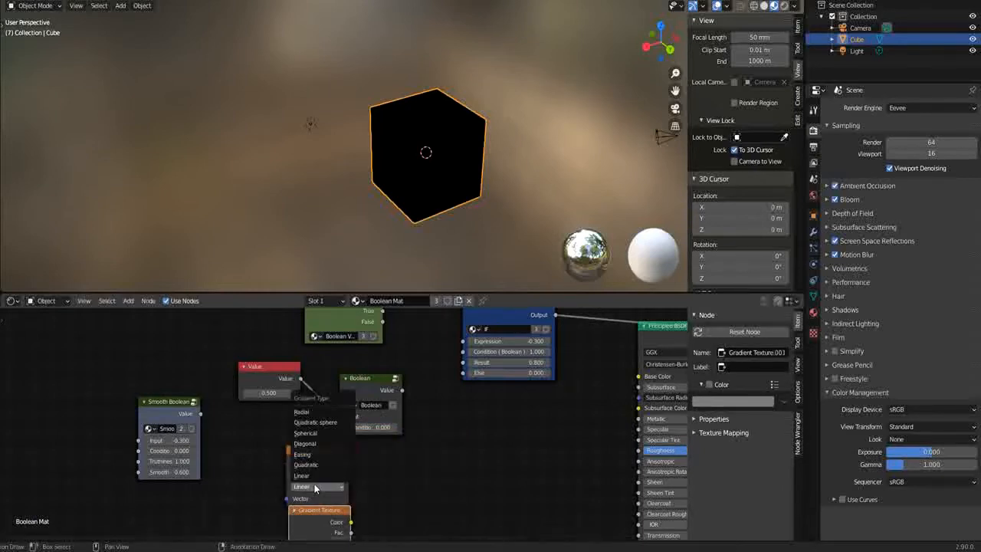
{"action": "left_click", "coordinate": [316, 489]}
{"action": "middle_click_drag", "start_coordinate": [319, 492], "coordinate": [320, 416]}
{"action": "left_click", "coordinate": [325, 432]}
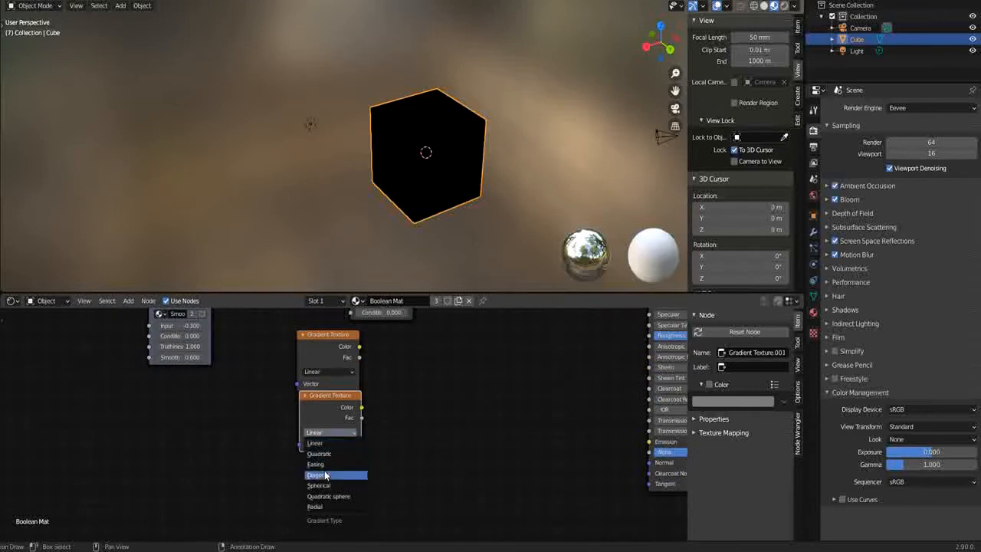
{"action": "left_click", "coordinate": [323, 496]}
{"action": "middle_click_drag", "start_coordinate": [372, 424], "coordinate": [357, 455]}
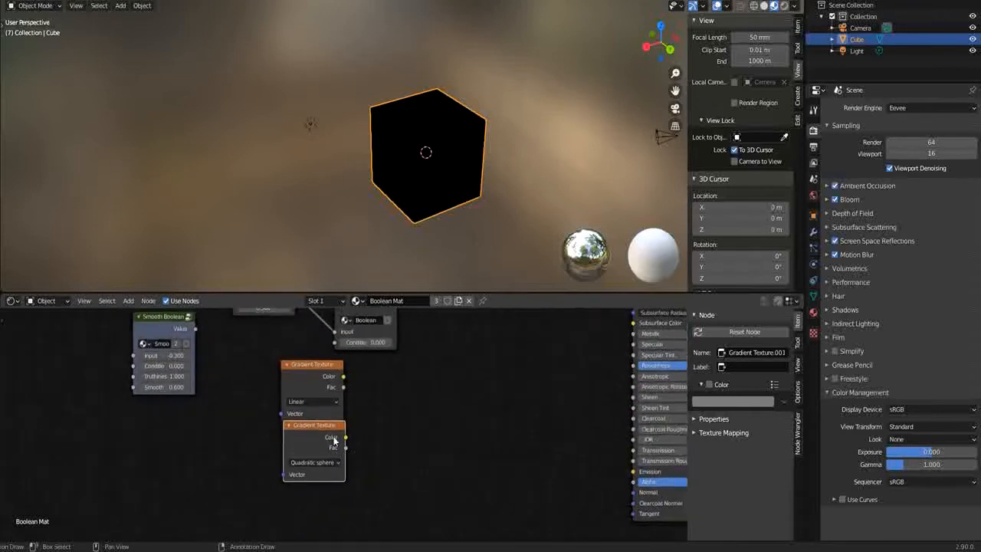
{"action": "left_click_drag", "start_coordinate": [318, 416], "coordinate": [321, 423]}
{"action": "left_click_drag", "start_coordinate": [318, 371], "coordinate": [318, 360]}
{"action": "left_click", "coordinate": [313, 462]}
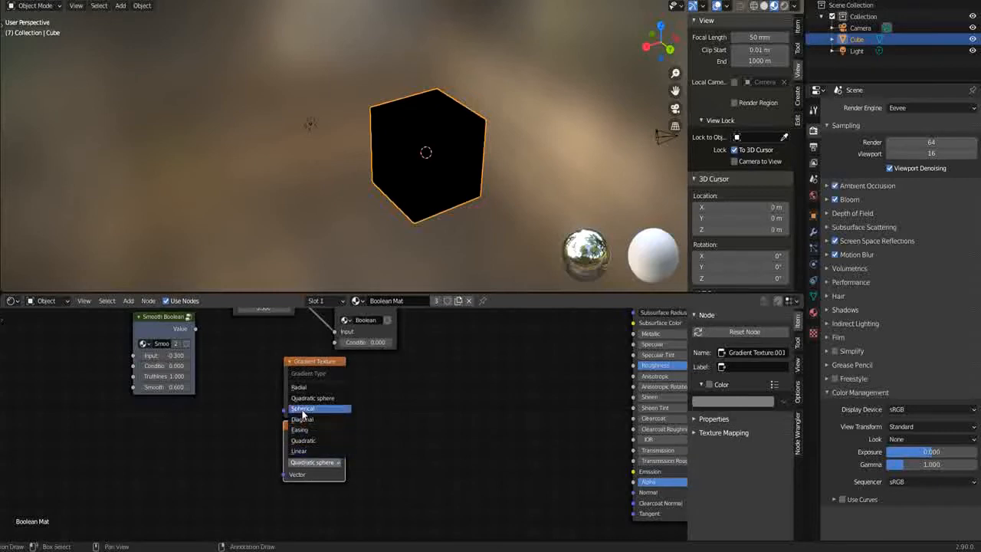
{"action": "left_click", "coordinate": [309, 441]}
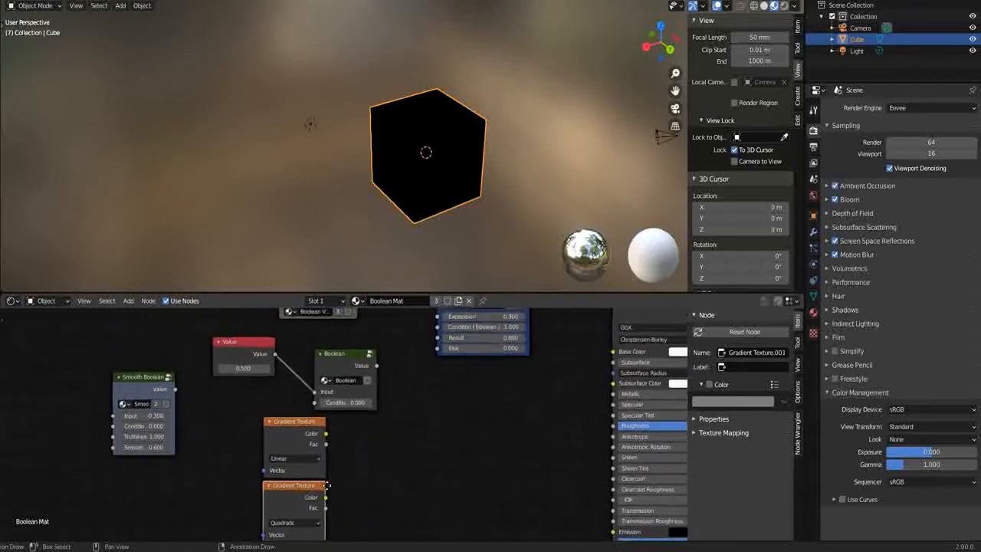
Connect the Quadratic gradient's Color to the IF node's Else, the Linear gradient's Color to Result, and the Boolean node's Value to Expression.
{"action": "left_click_drag", "start_coordinate": [325, 498], "coordinate": [437, 353]}
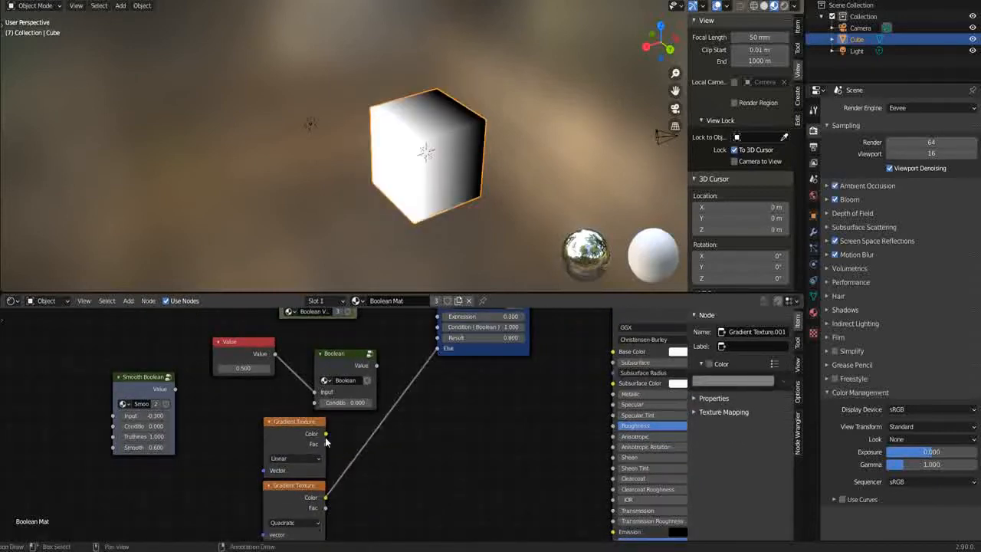
{"action": "left_click_drag", "start_coordinate": [325, 435], "coordinate": [441, 338]}
{"action": "middle_click_drag", "start_coordinate": [351, 358], "coordinate": [395, 426]}
{"action": "mouse_move", "coordinate": [395, 426]}
{"action": "left_mouse_down"}
{"action": "mouse_move", "coordinate": [388, 409]}
{"action": "mouse_move", "coordinate": [481, 385]}
{"action": "left_mouse_up"}
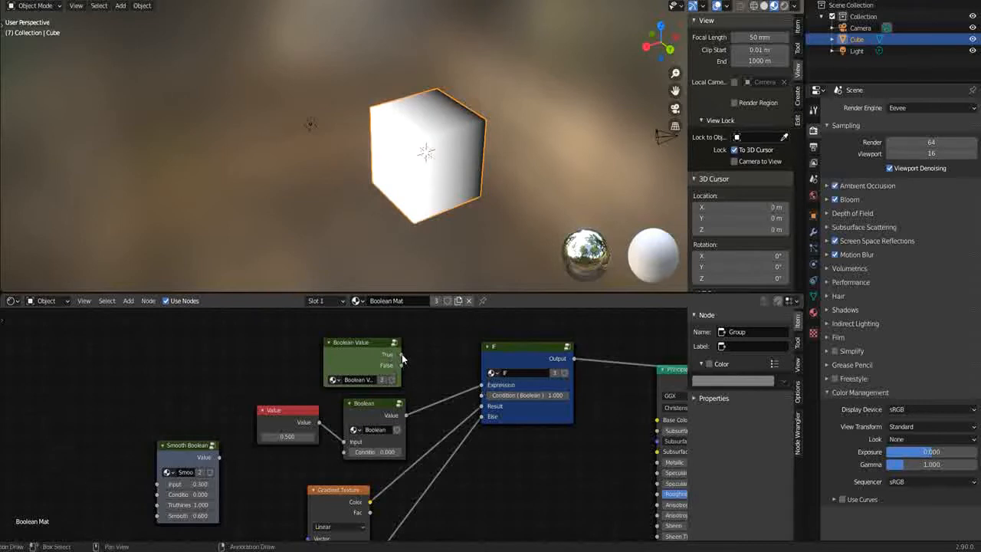
Change the Value node's number to switch the IF node's output on the cube from the Linear to the Quadratic gradient.
{"action": "middle_click_drag", "start_coordinate": [401, 353], "coordinate": [414, 357]}
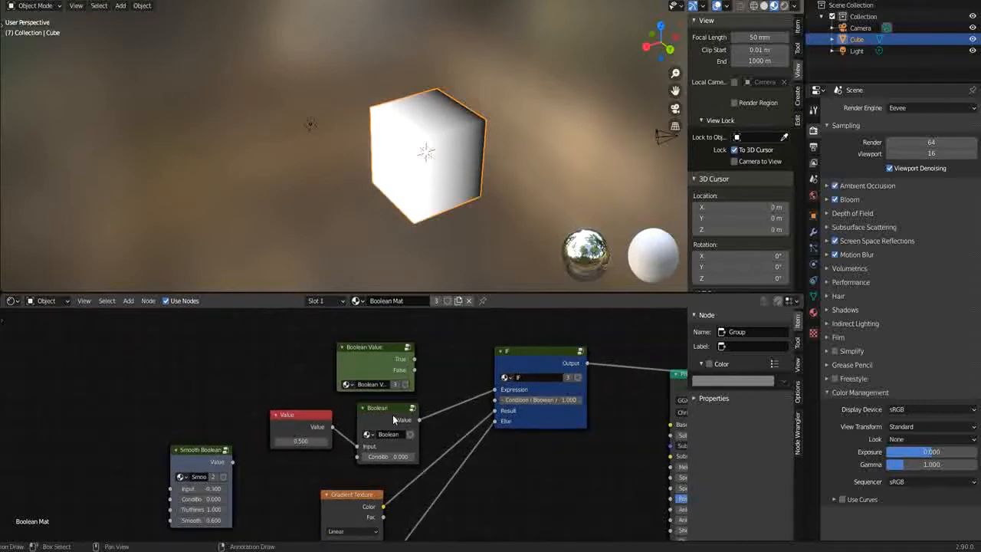
{"action": "left_click", "coordinate": [299, 433]}
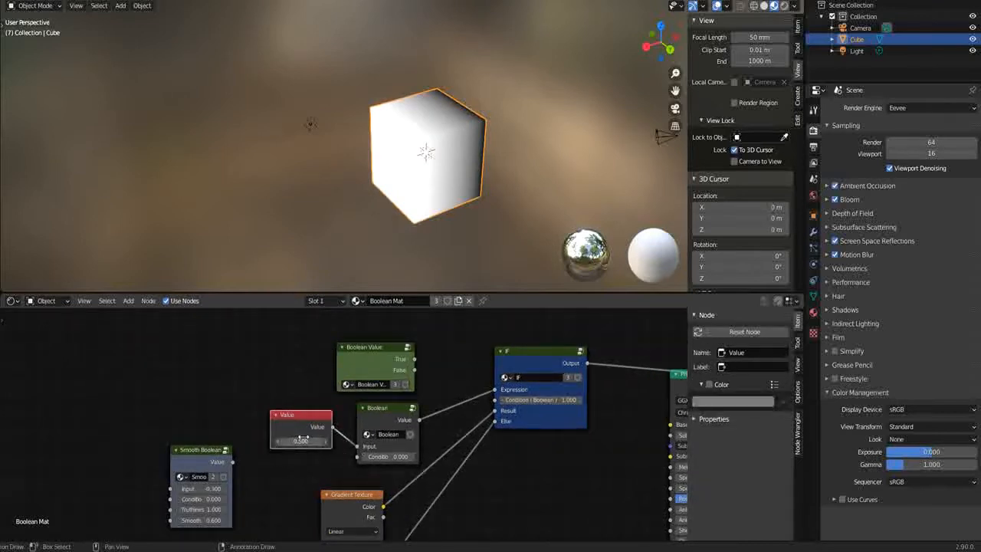
{"action": "left_click_drag", "start_coordinate": [299, 440], "coordinate": [310, 440]}
{"action": "scroll", "coordinate": [345, 442], "scroll_direction": "down", "scroll_amount": 1}
{"action": "scroll", "coordinate": [356, 439], "scroll_direction": "down", "scroll_amount": 3}
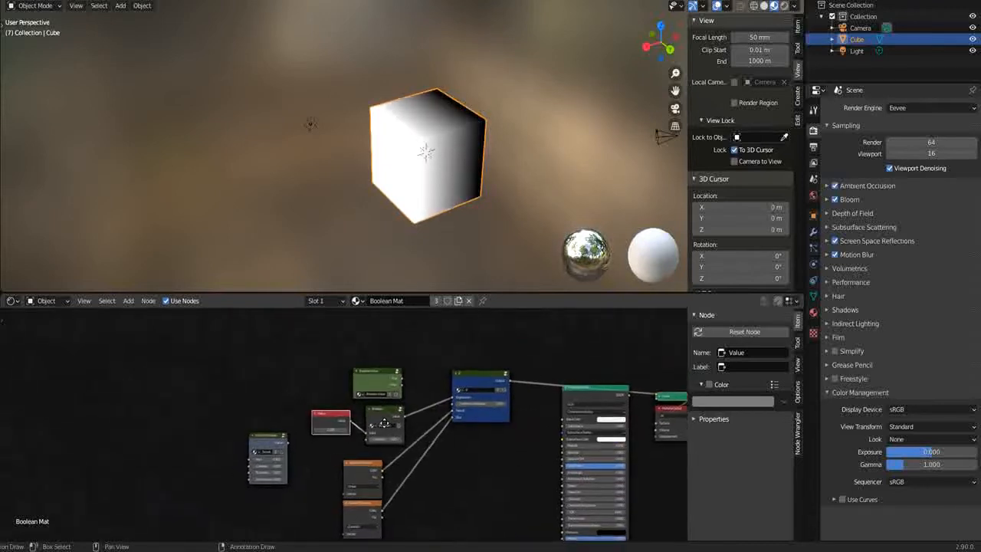
Delete the Boolean Value, Value, Boolean, IF and both Gradient Texture nodes, keeping the Smooth Boolean node.
{"action": "left_click_drag", "start_coordinate": [313, 350], "coordinate": [449, 529]}
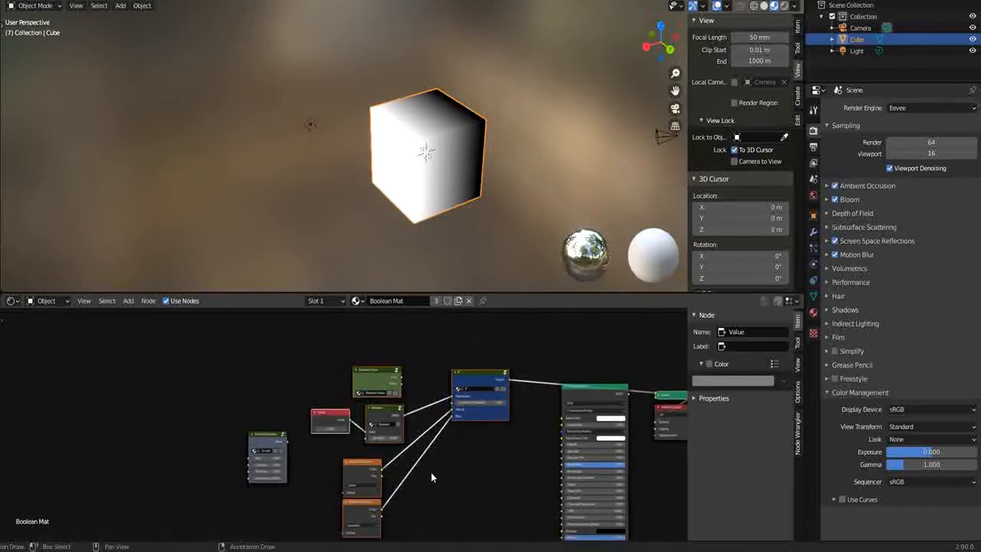
{"action": "key", "text": "x"}
{"action": "scroll", "coordinate": [367, 434], "scroll_direction": "up", "scroll_amount": 1}
Add a Noise Texture node above and beside the Smooth Boolean node.
{"action": "key", "text": "shift+a"}
{"action": "left_click", "coordinate": [367, 416]}
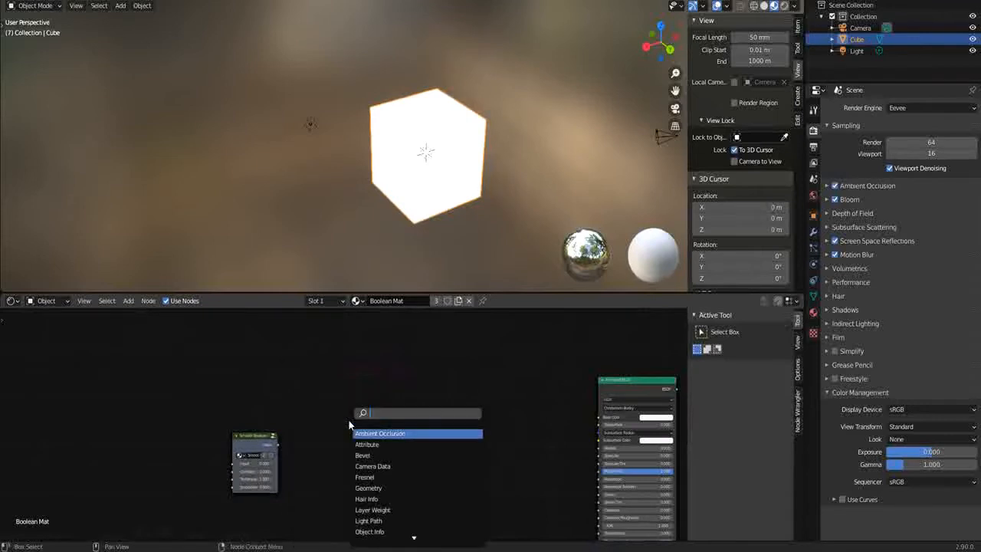
{"action": "type", "text": "noise"}
{"action": "key", "text": "Return"}
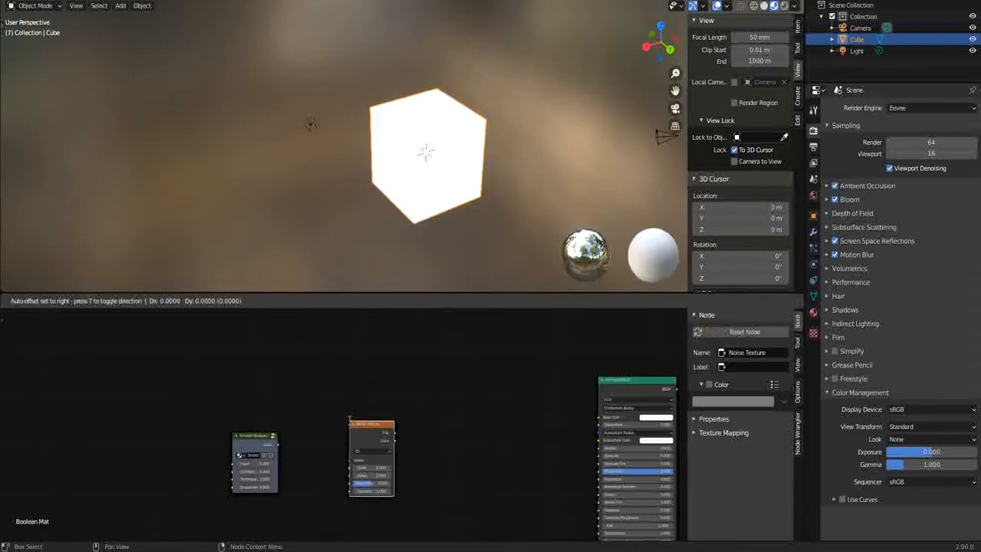
{"action": "left_click", "coordinate": [404, 449]}
Add a Boolean group node between the Noise Texture and the Principled BSDF.
{"action": "key", "text": "shift+a"}
{"action": "left_click", "coordinate": [363, 417]}
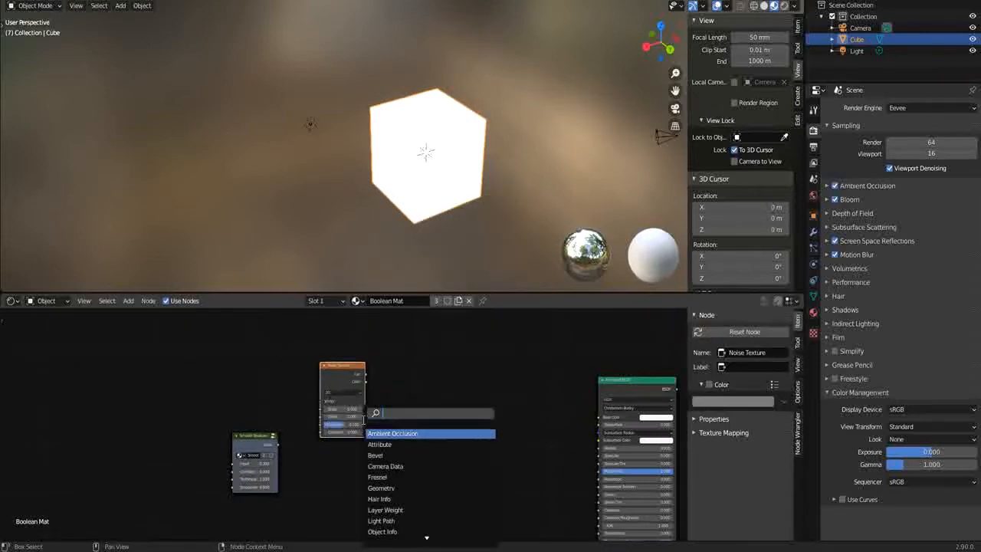
{"action": "type", "text": "bool"}
{"action": "key", "text": "Return"}
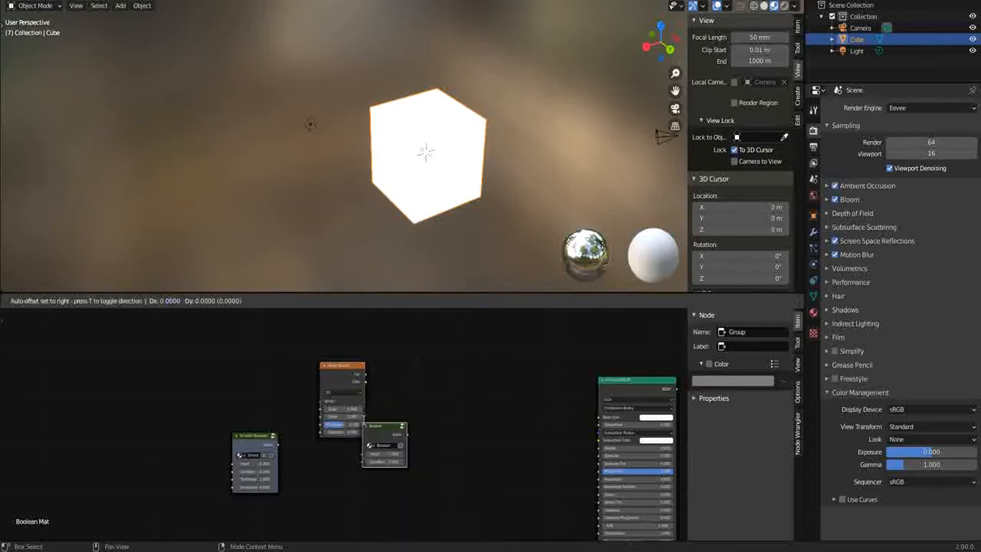
{"action": "left_click", "coordinate": [429, 394]}
Connect the Noise Texture's Fac to the Boolean node's Input and preview it on the cube with a Condition of 0.400.
{"action": "scroll", "coordinate": [370, 410], "scroll_direction": "up", "scroll_amount": 2}
{"action": "mouse_move", "coordinate": [376, 361]}
{"action": "left_mouse_down"}
{"action": "mouse_move", "coordinate": [423, 400]}
{"action": "mouse_move", "coordinate": [487, 421]}
{"action": "mouse_move", "coordinate": [469, 421]}
{"action": "left_mouse_up"}
{"action": "left_click", "coordinate": [463, 376], "text": "ctrl+shift"}
{"action": "scroll", "coordinate": [405, 393], "scroll_direction": "down", "scroll_amount": 1}
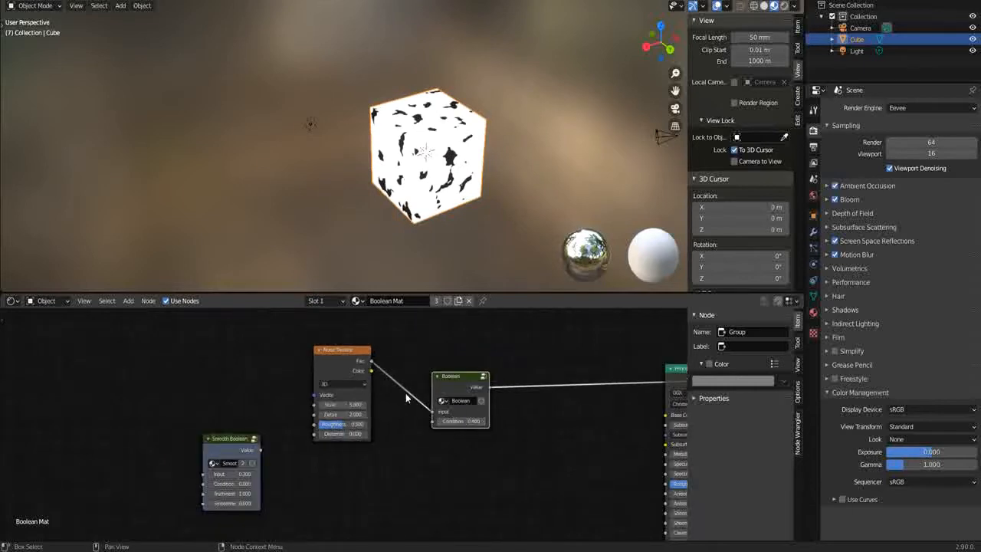
Delete the Noise Texture and Boolean nodes from the material.
{"action": "left_click_drag", "start_coordinate": [338, 338], "coordinate": [498, 422]}
{"action": "scroll", "coordinate": [427, 427], "scroll_direction": "down", "scroll_amount": 2}
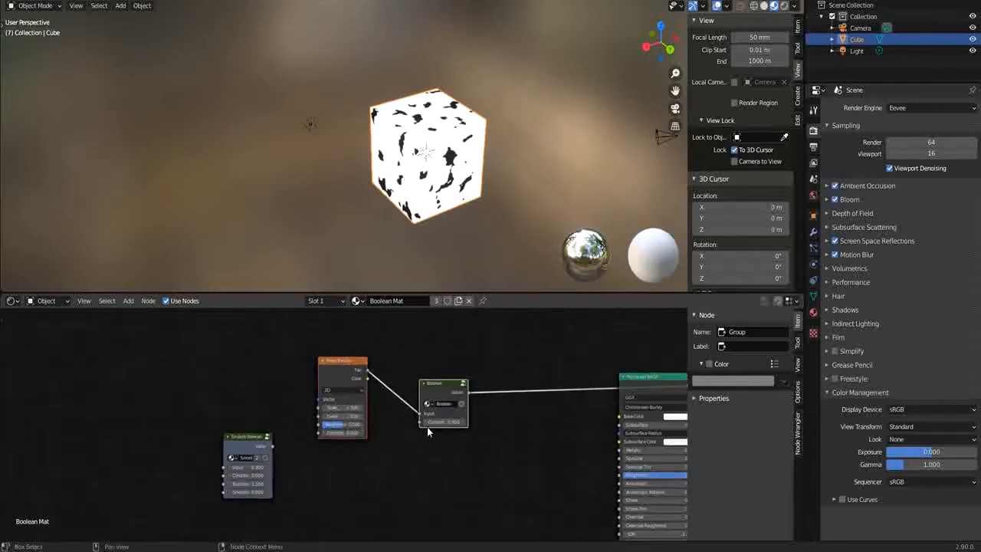
{"action": "key", "text": "x"}
Add a new Smooth Boolean group node between the existing Smooth Boolean and the Principled BSDF.
{"action": "scroll", "coordinate": [394, 444], "scroll_direction": "up", "scroll_amount": 1}
{"action": "key", "text": "shift+a"}
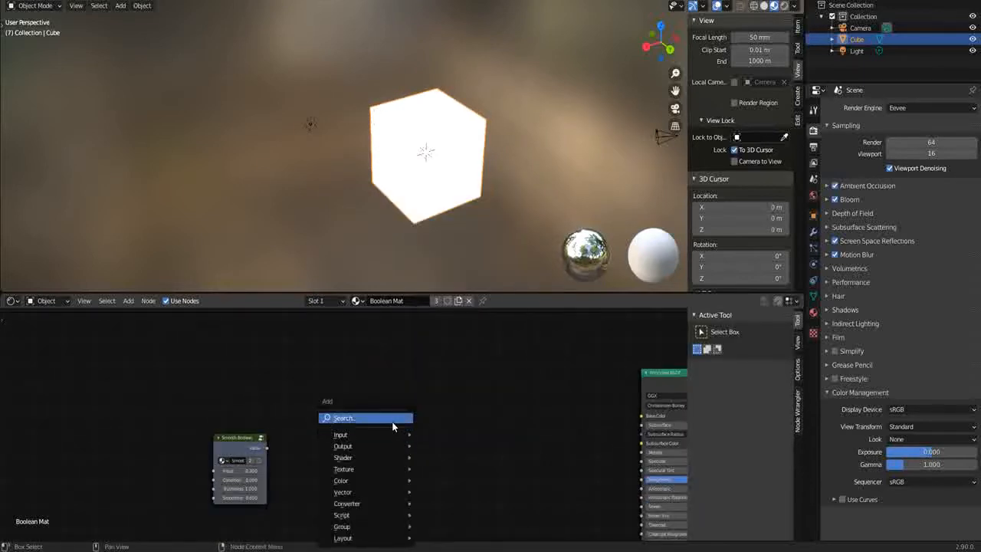
{"action": "left_click", "coordinate": [392, 416]}
{"action": "type", "text": "smoo"}
{"action": "key", "text": "Return"}
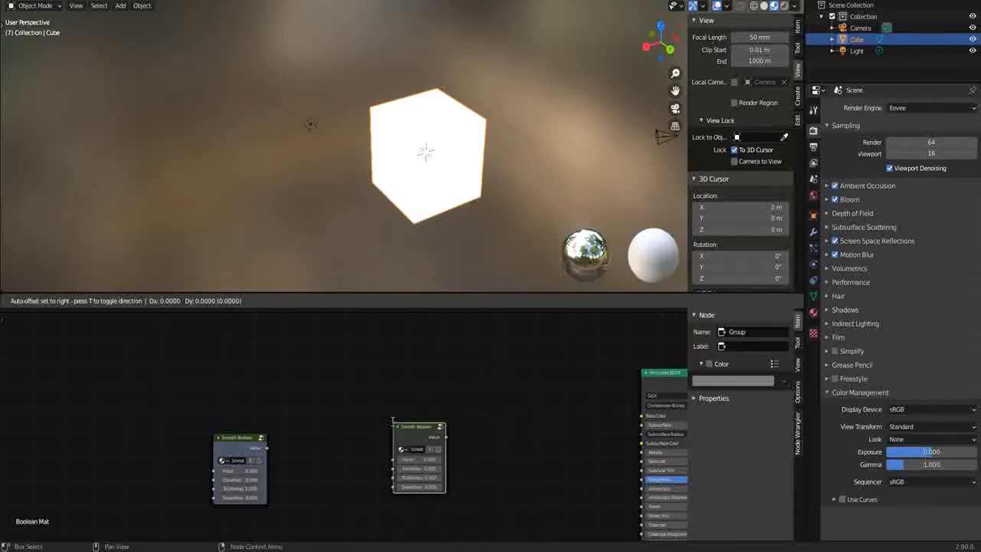
{"action": "left_click", "coordinate": [482, 383]}
{"action": "scroll", "coordinate": [482, 391], "scroll_direction": "up", "scroll_amount": 2}
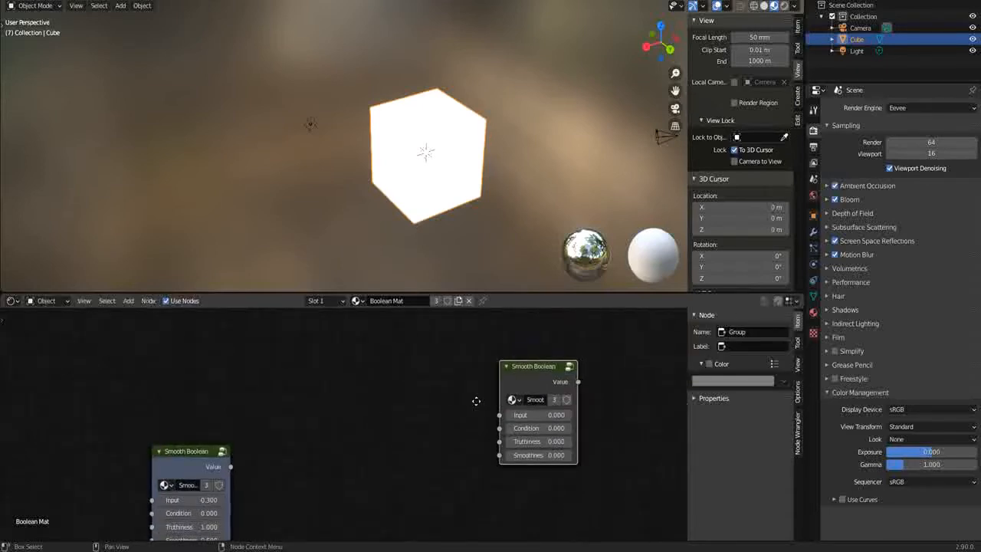
{"action": "scroll", "coordinate": [502, 456], "scroll_direction": "up", "scroll_amount": 3}
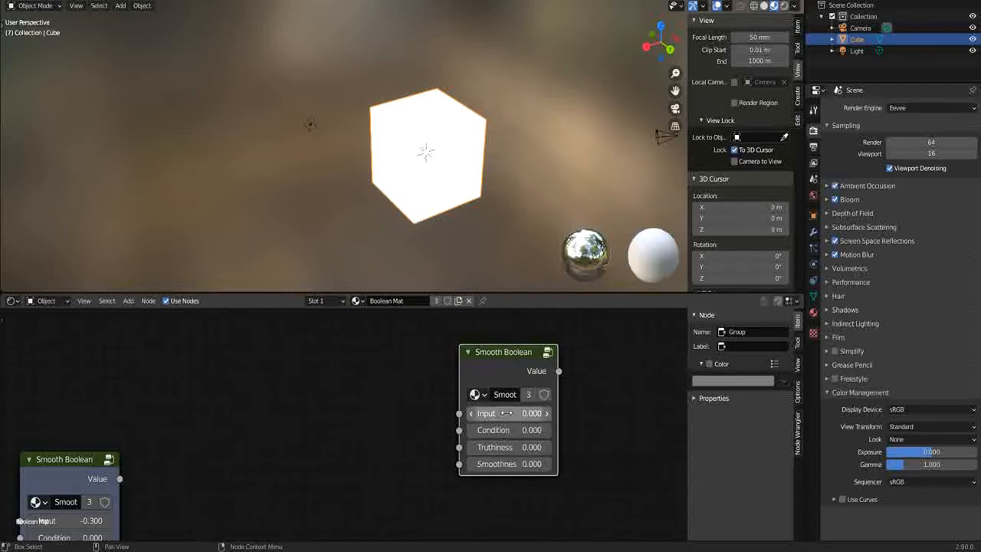
Preview the new Smooth Boolean node on the cube with Input 0.600, Truthiness 1.000 and Smoothness 1.000.
{"action": "left_click", "coordinate": [501, 366], "text": "ctrl+shift"}
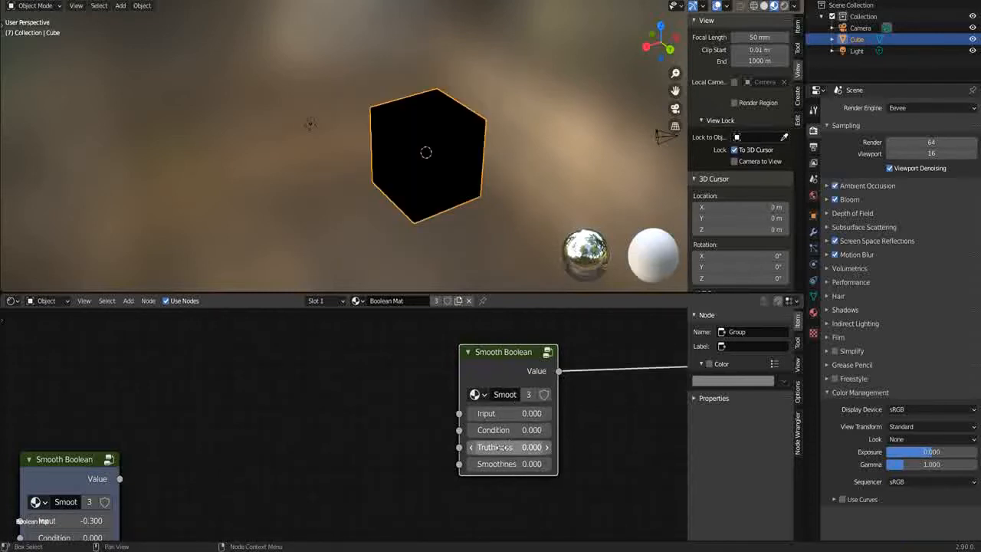
{"action": "key", "text": "ctrl+v"}
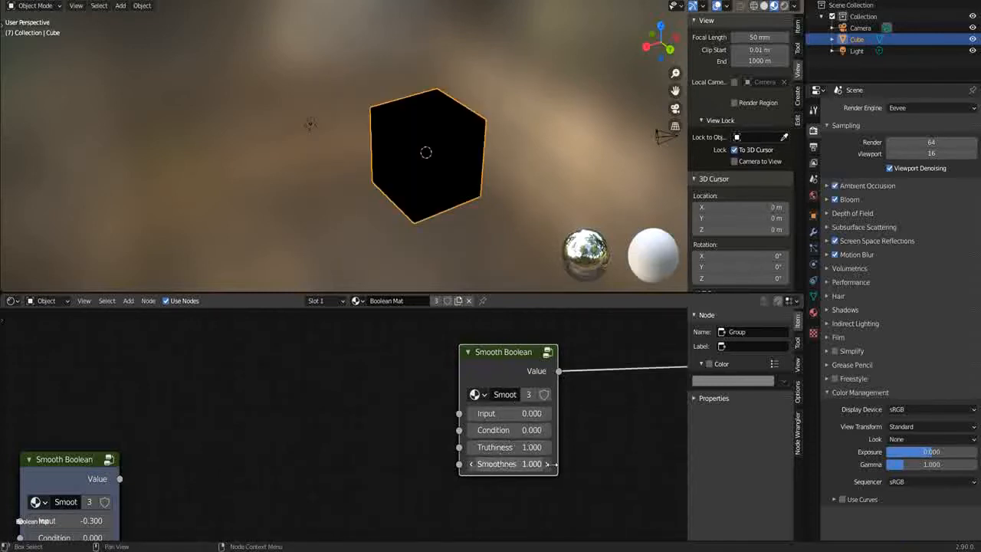
{"action": "left_click_drag", "start_coordinate": [491, 412], "coordinate": [499, 413]}
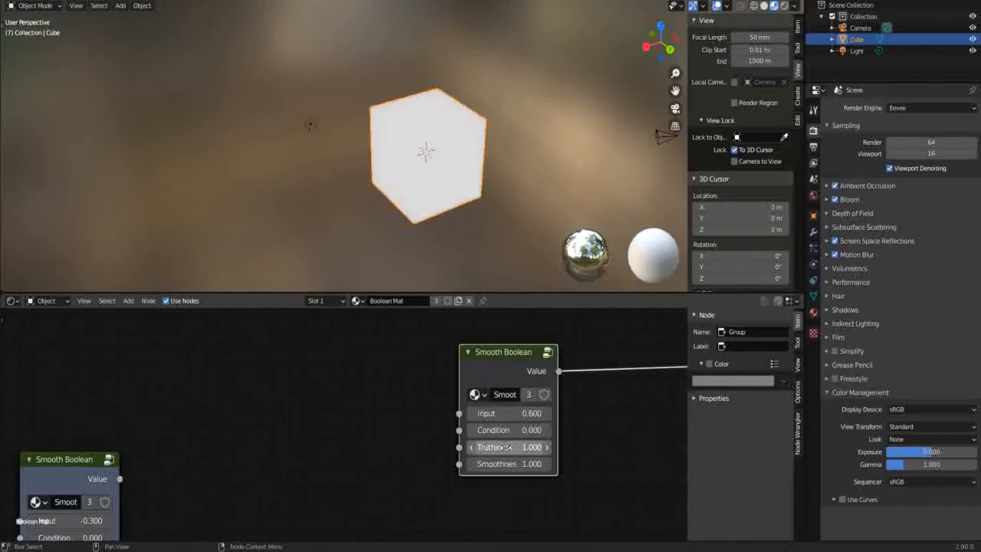
{"action": "mouse_move", "coordinate": [508, 447]}
{"action": "left_mouse_down"}
{"action": "mouse_move", "coordinate": [480, 447]}
{"action": "mouse_move", "coordinate": [503, 446]}
{"action": "mouse_move", "coordinate": [508, 462]}
{"action": "mouse_move", "coordinate": [494, 463]}
{"action": "mouse_move", "coordinate": [511, 464]}
{"action": "left_mouse_up"}
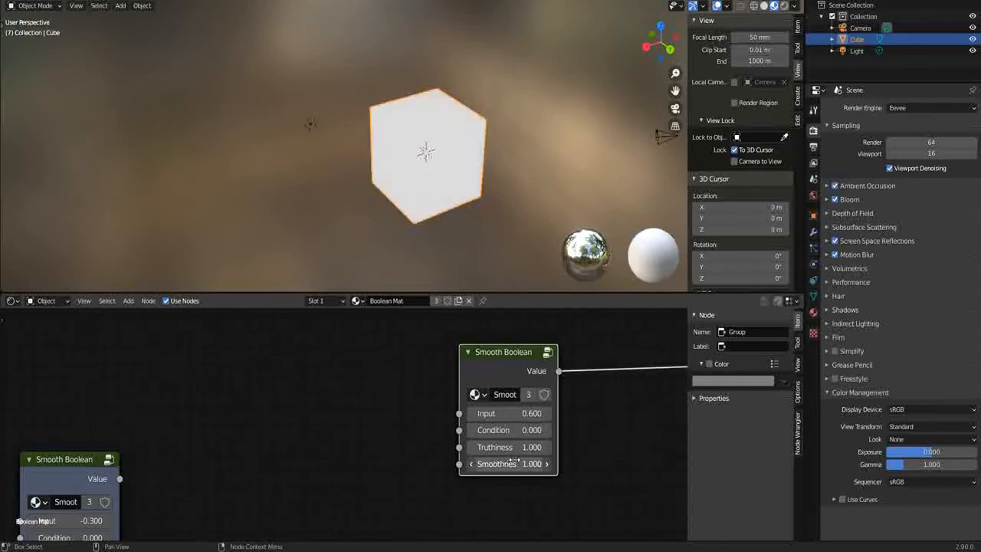
Set the previewed Smooth Boolean node's Truthiness to 0.5.
{"action": "left_click", "coordinate": [486, 445]}
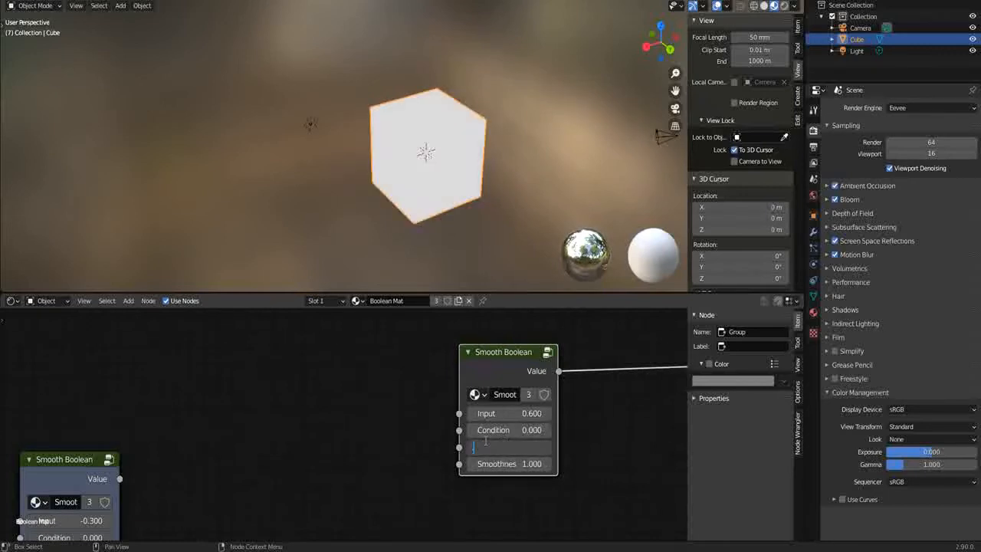
{"action": "type", "text": "0.5"}
{"action": "key", "text": "Return"}
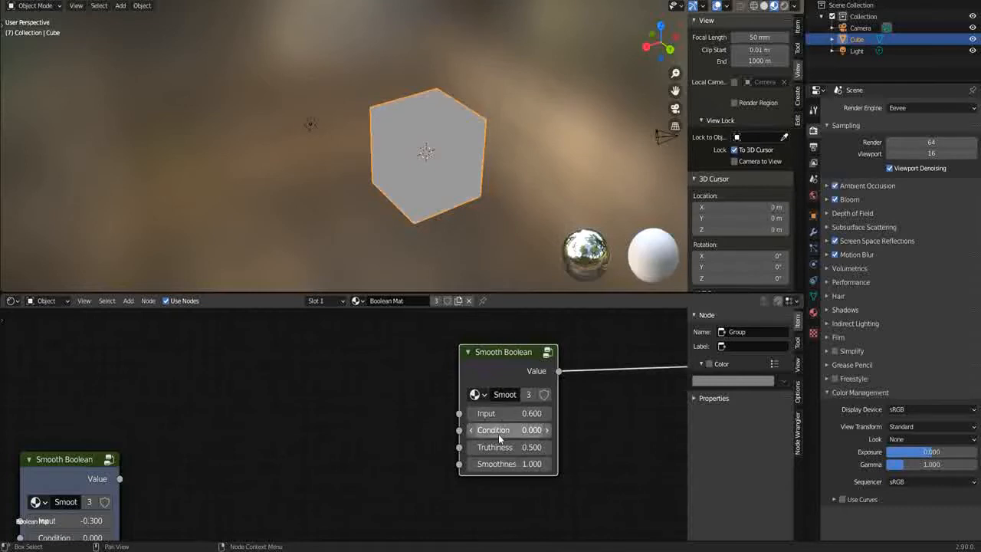
{"action": "scroll", "coordinate": [395, 413], "scroll_direction": "down", "scroll_amount": 2}
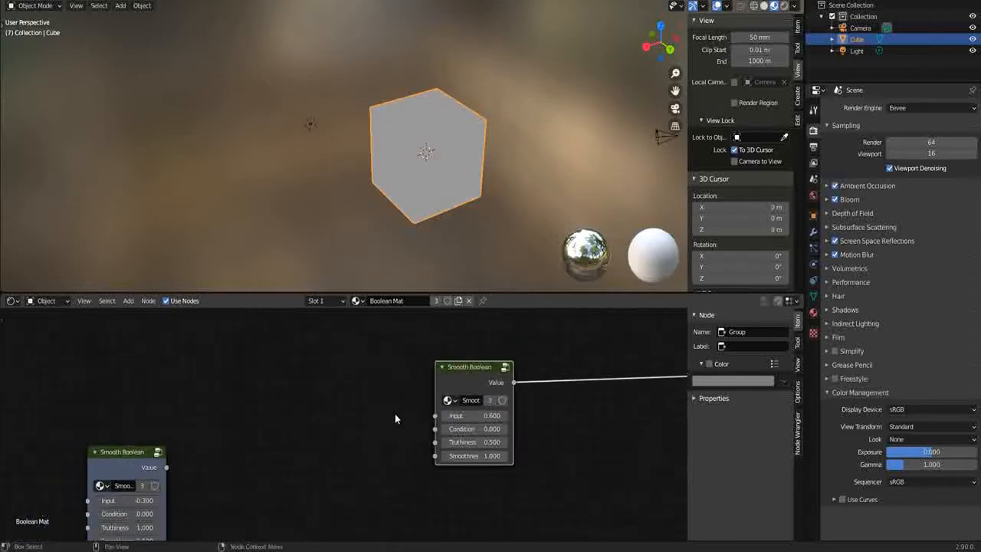
{"action": "scroll", "coordinate": [394, 412], "scroll_direction": "up", "scroll_amount": 3}
{"action": "middle_click_drag", "start_coordinate": [402, 401], "coordinate": [341, 473]}
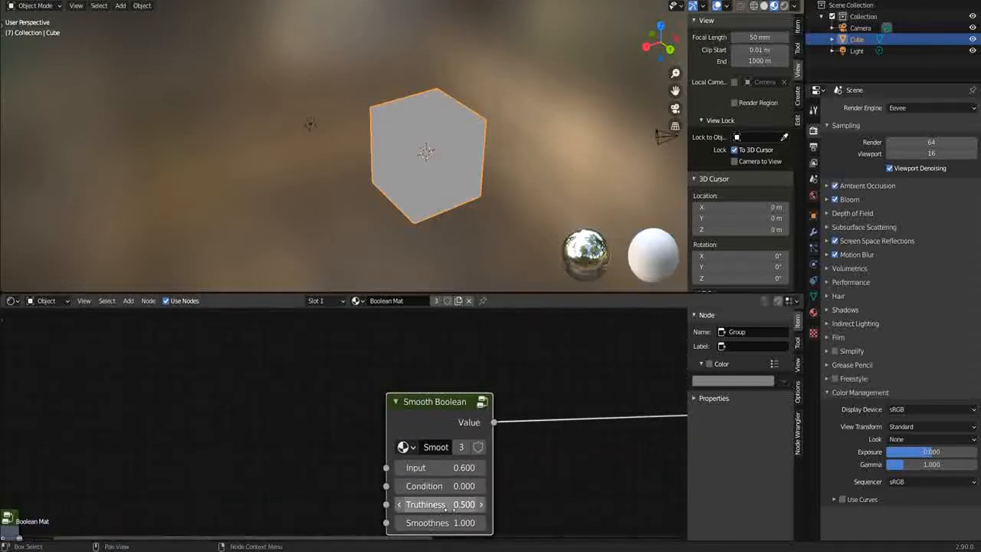
Try Input values such as -1.300 and 11.600 on the Smooth Boolean node and change its Truthiness to 0.600.
{"action": "double_click", "coordinate": [429, 505]}
{"action": "type", "text": "1"}
{"action": "key", "text": "Return"}
{"action": "left_click_drag", "start_coordinate": [438, 523], "coordinate": [409, 498]}
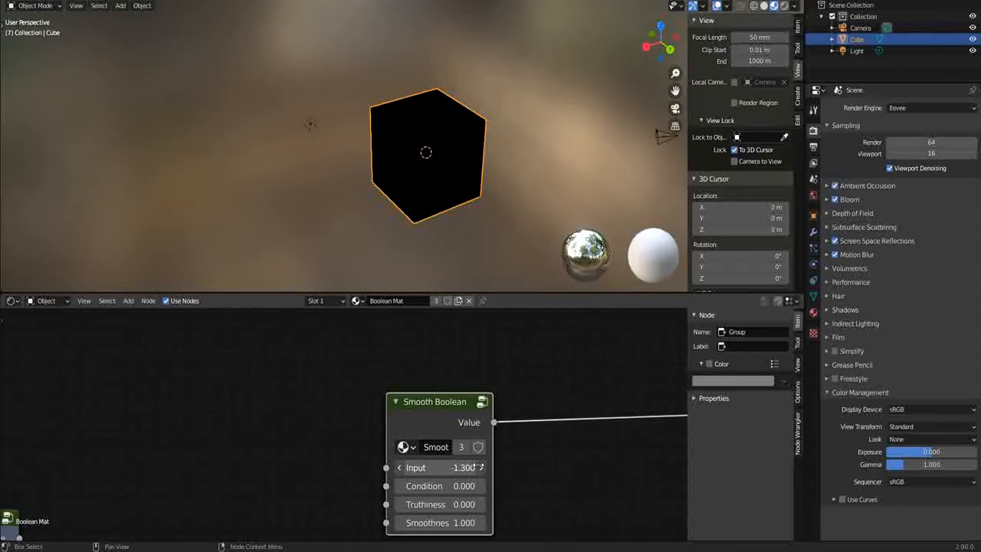
{"action": "left_click_drag", "start_coordinate": [557, 460], "coordinate": [566, 463]}
{"action": "left_click_drag", "start_coordinate": [439, 505], "coordinate": [452, 505]}
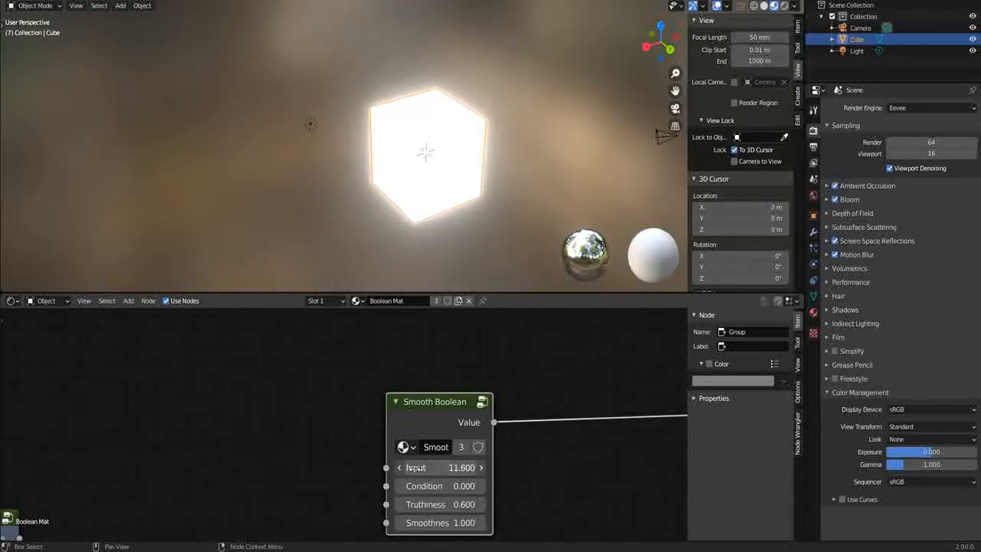
{"action": "left_click_drag", "start_coordinate": [417, 469], "coordinate": [367, 469]}
{"action": "scroll", "coordinate": [446, 492], "scroll_direction": "down", "scroll_amount": 2}
{"action": "middle_click_drag", "start_coordinate": [416, 451], "coordinate": [409, 420]}
{"action": "left_click_drag", "start_coordinate": [369, 380], "coordinate": [354, 398]}
{"action": "scroll", "coordinate": [380, 407], "scroll_direction": "down", "scroll_amount": 1}
{"action": "scroll", "coordinate": [381, 406], "scroll_direction": "down", "scroll_amount": 1}
{"action": "middle_click_drag", "start_coordinate": [380, 406], "coordinate": [422, 407]}
{"action": "scroll", "coordinate": [432, 407], "scroll_direction": "down", "scroll_amount": 3}
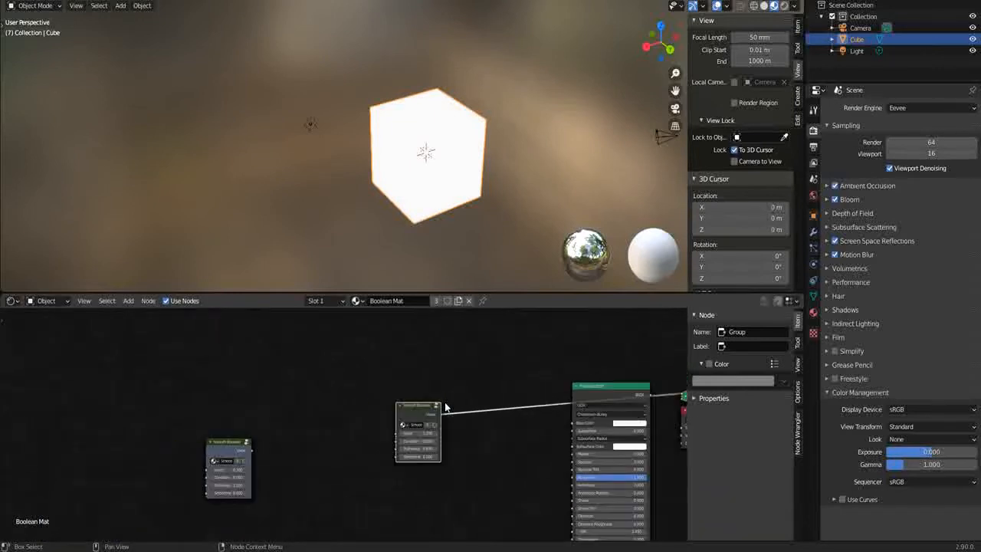
{"action": "scroll", "coordinate": [453, 417], "scroll_direction": "down", "scroll_amount": 2}
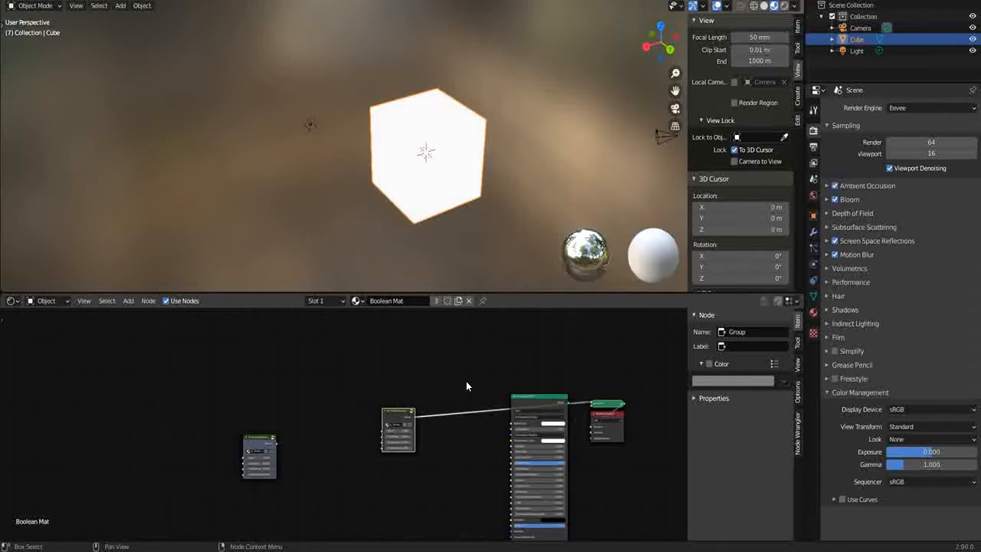
{"action": "scroll", "coordinate": [440, 385], "scroll_direction": "down", "scroll_amount": 1}
{"action": "scroll", "coordinate": [458, 401], "scroll_direction": "up", "scroll_amount": 4}
{"action": "middle_click_drag", "start_coordinate": [461, 401], "coordinate": [532, 383]}
{"action": "scroll", "coordinate": [452, 410], "scroll_direction": "up", "scroll_amount": 1}
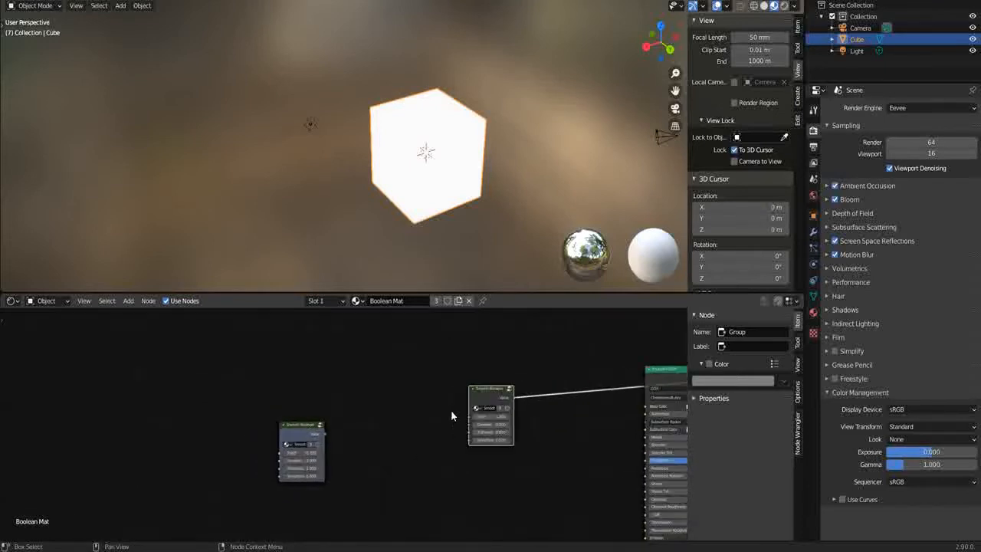
{"action": "scroll", "coordinate": [452, 416], "scroll_direction": "up", "scroll_amount": 1}
Move the blue Smooth Boolean node directly beside the previewed Smooth Boolean node.
{"action": "left_click_drag", "start_coordinate": [236, 443], "coordinate": [399, 399]}
{"action": "scroll", "coordinate": [399, 400], "scroll_direction": "up", "scroll_amount": 2}
{"action": "middle_click_drag", "start_coordinate": [399, 399], "coordinate": [330, 445]}
{"action": "left_click_drag", "start_coordinate": [389, 424], "coordinate": [383, 424]}
{"action": "scroll", "coordinate": [384, 425], "scroll_direction": "down", "scroll_amount": 3}
{"action": "middle_click_drag", "start_coordinate": [452, 381], "coordinate": [392, 387]}
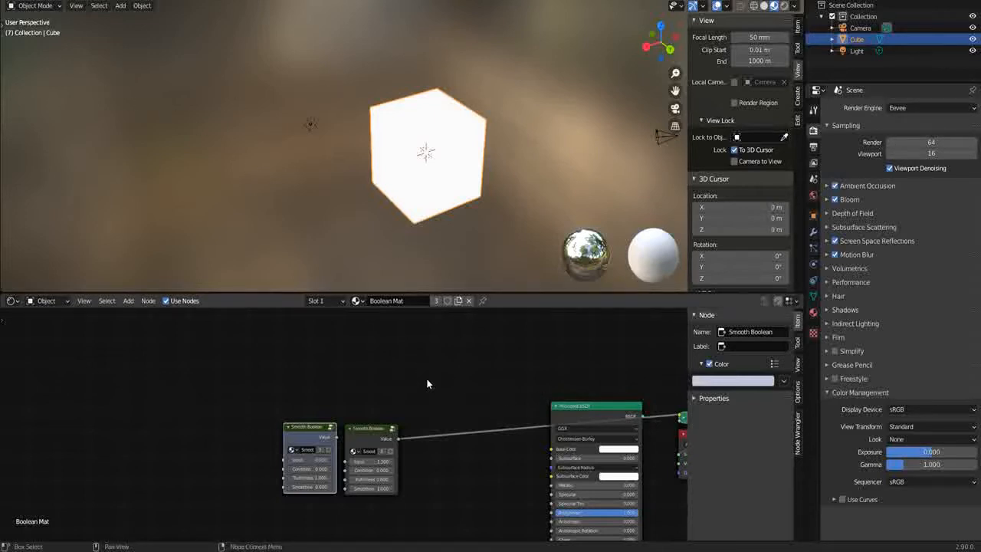
{"action": "scroll", "coordinate": [420, 378], "scroll_direction": "down", "scroll_amount": 1}
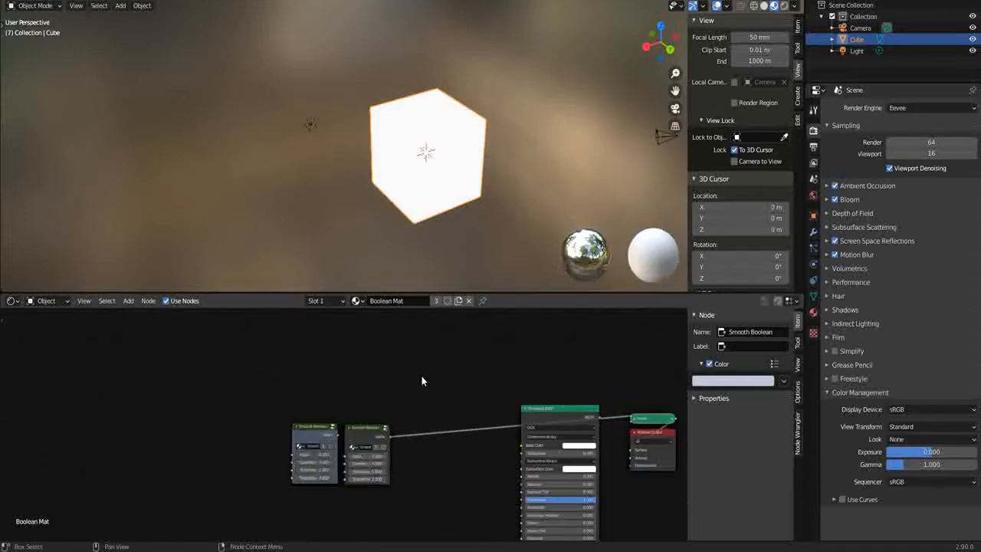
{"action": "scroll", "coordinate": [421, 376], "scroll_direction": "down", "scroll_amount": 1}
{"action": "middle_click_drag", "start_coordinate": [421, 377], "coordinate": [382, 317]}
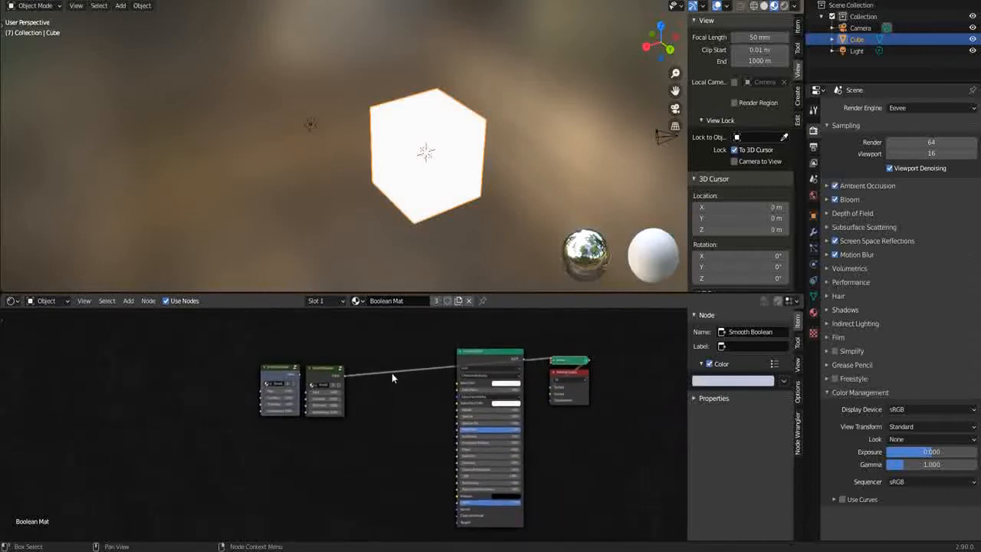
{"action": "middle_click_drag", "start_coordinate": [497, 434], "coordinate": [476, 435]}
{"action": "scroll", "coordinate": [418, 434], "scroll_direction": "up", "scroll_amount": 4}
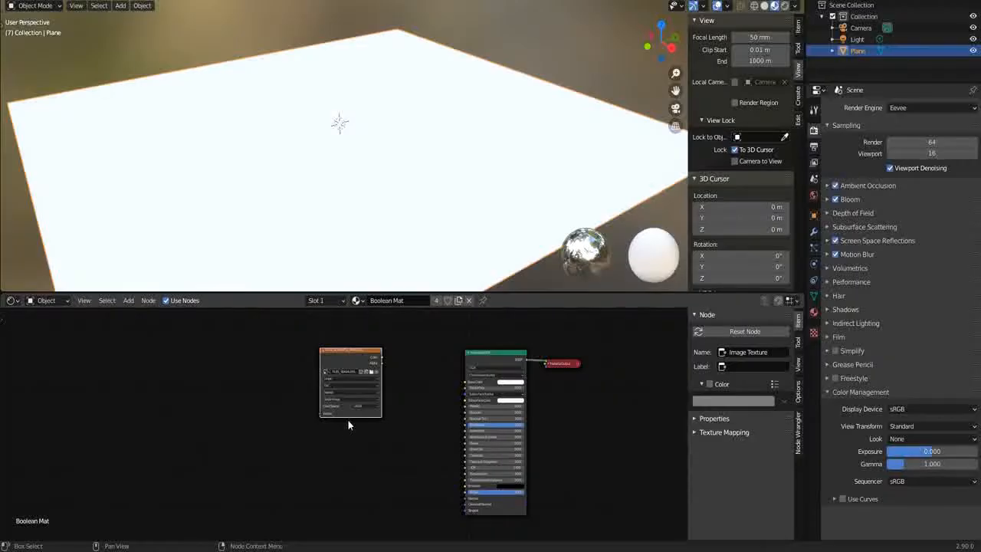
Preview the TILES_SEAMLESS_WHITE.jpg image texture's Color output on the plane.
{"action": "middle_click_drag", "start_coordinate": [348, 420], "coordinate": [366, 450]}
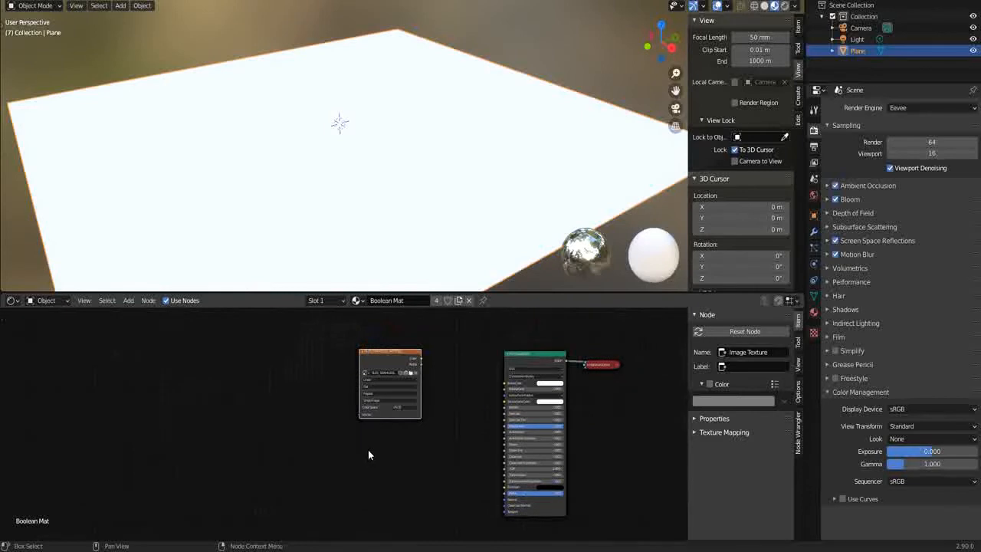
{"action": "middle_click_drag", "start_coordinate": [365, 177], "coordinate": [470, 181]}
{"action": "scroll", "coordinate": [470, 181], "scroll_direction": "down", "scroll_amount": 8}
{"action": "scroll", "coordinate": [341, 142], "scroll_direction": "up", "scroll_amount": 8}
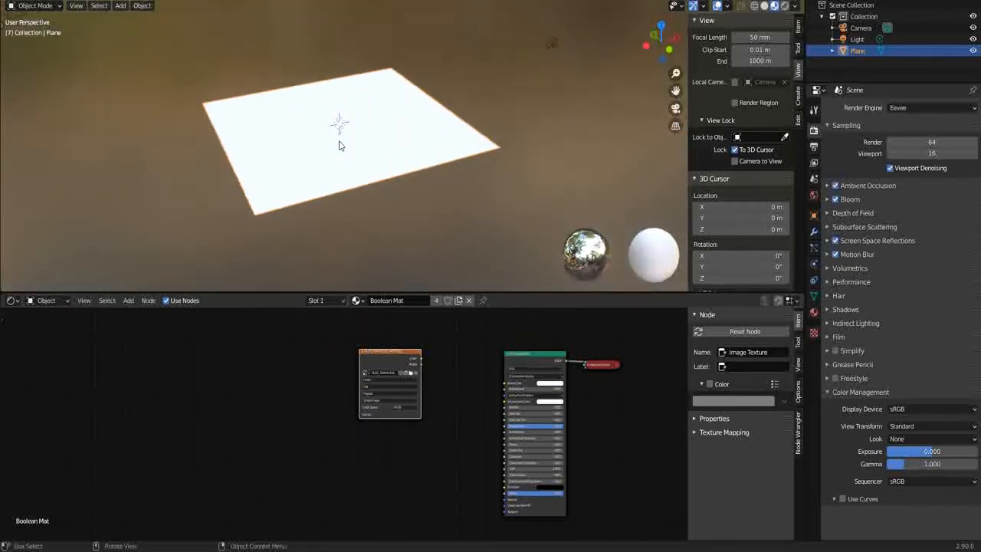
{"action": "scroll", "coordinate": [373, 418], "scroll_direction": "up", "scroll_amount": 2}
{"action": "scroll", "coordinate": [373, 418], "scroll_direction": "up", "scroll_amount": 5}
{"action": "middle_click_drag", "start_coordinate": [373, 418], "coordinate": [313, 317]}
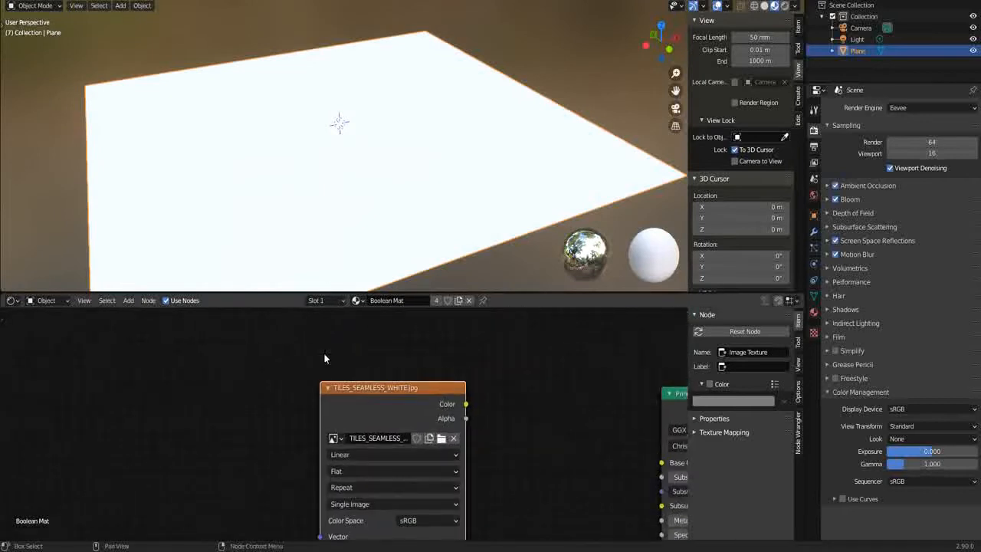
{"action": "middle_click_drag", "start_coordinate": [324, 378], "coordinate": [336, 326]}
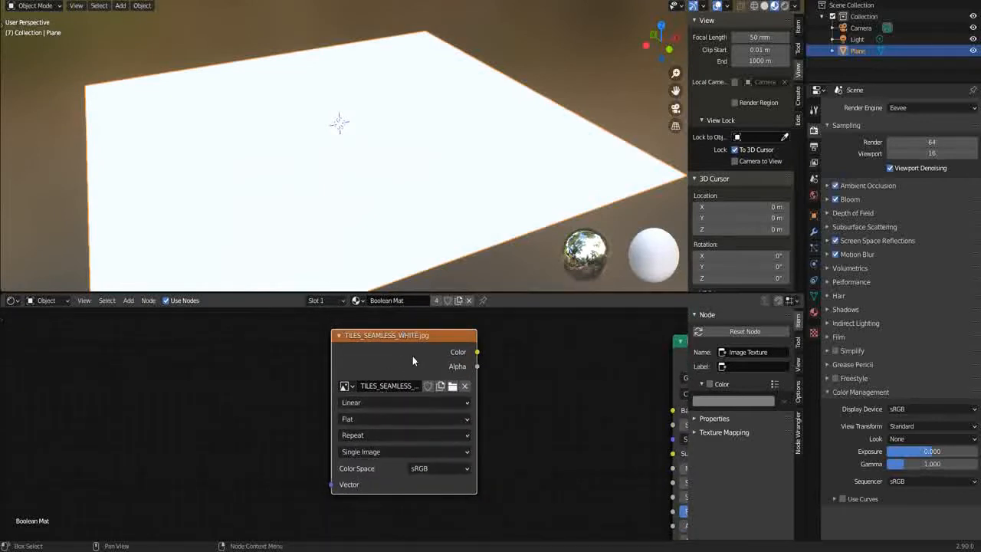
{"action": "scroll", "coordinate": [390, 377], "scroll_direction": "down", "scroll_amount": 2}
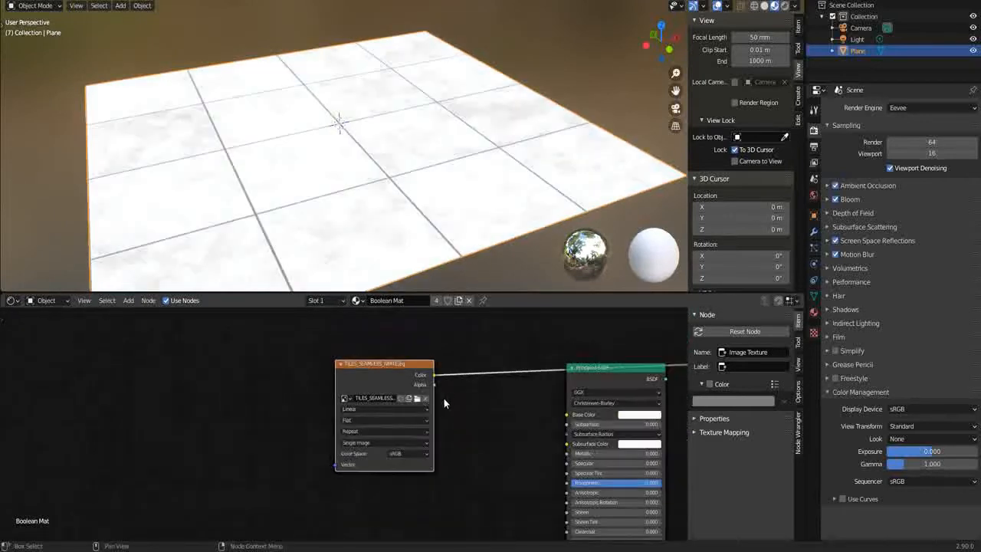
Move the image texture node farther from the Principled BSDF to make room for another node.
{"action": "middle_click_drag", "start_coordinate": [442, 403], "coordinate": [364, 406]}
{"action": "left_click_drag", "start_coordinate": [333, 365], "coordinate": [180, 377]}
{"action": "scroll", "coordinate": [358, 419], "scroll_direction": "up", "scroll_amount": 4}
{"action": "middle_click_drag", "start_coordinate": [391, 419], "coordinate": [473, 435]}
{"action": "left_click_drag", "start_coordinate": [231, 381], "coordinate": [148, 381]}
{"action": "middle_click_drag", "start_coordinate": [287, 410], "coordinate": [408, 424]}
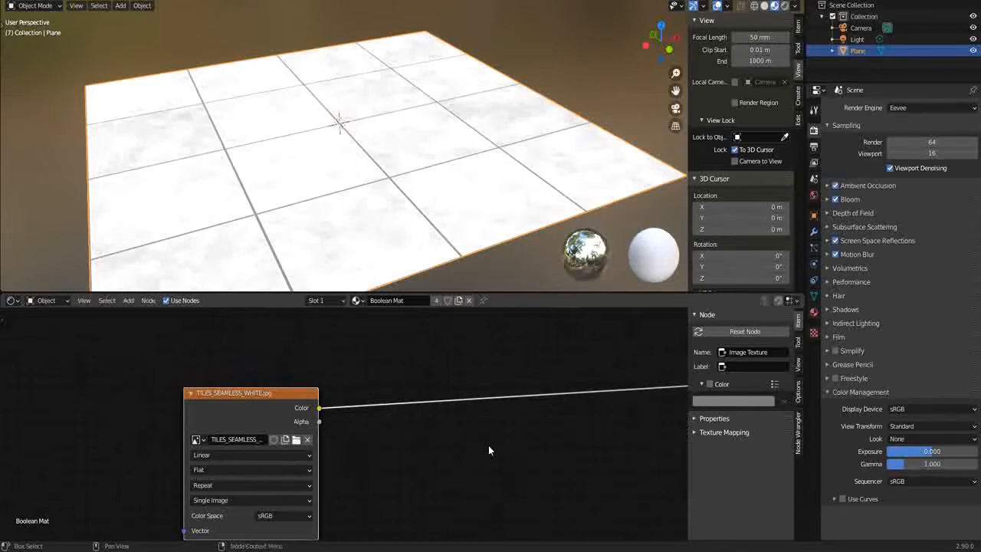
Insert a Smooth Boolean node into the link after the image texture, with the texture's Color feeding its Input.
{"action": "key", "text": "shift+a"}
{"action": "left_click", "coordinate": [477, 418]}
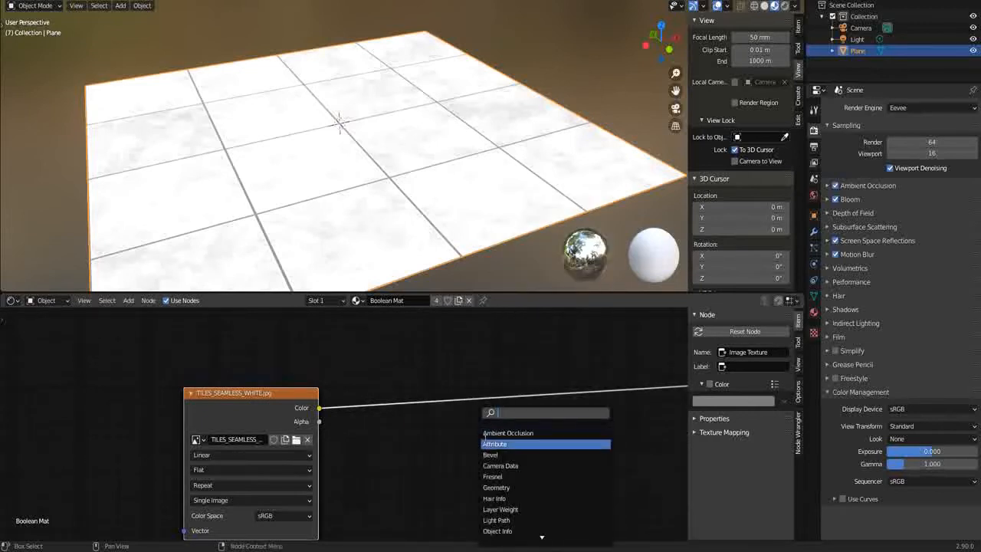
{"action": "type", "text": "smoo"}
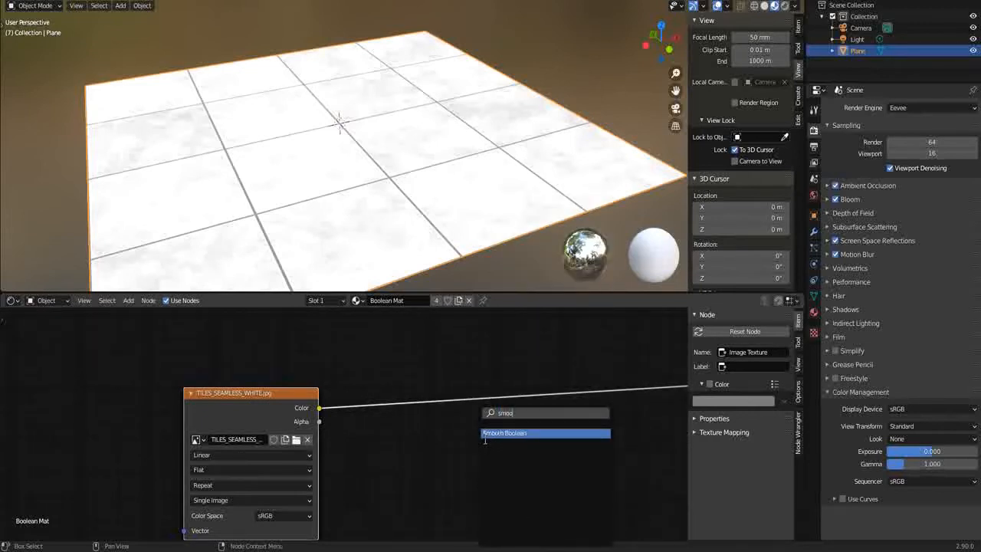
{"action": "key", "text": "Return"}
{"action": "left_click", "coordinate": [460, 398]}
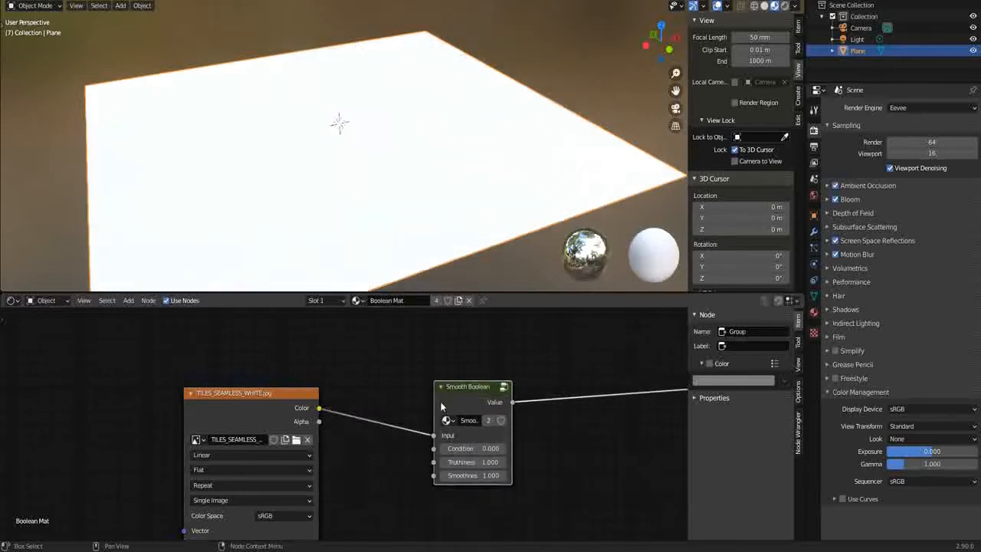
{"action": "scroll", "coordinate": [438, 402], "scroll_direction": "down", "scroll_amount": 1}
{"action": "middle_click_drag", "start_coordinate": [439, 401], "coordinate": [367, 387]}
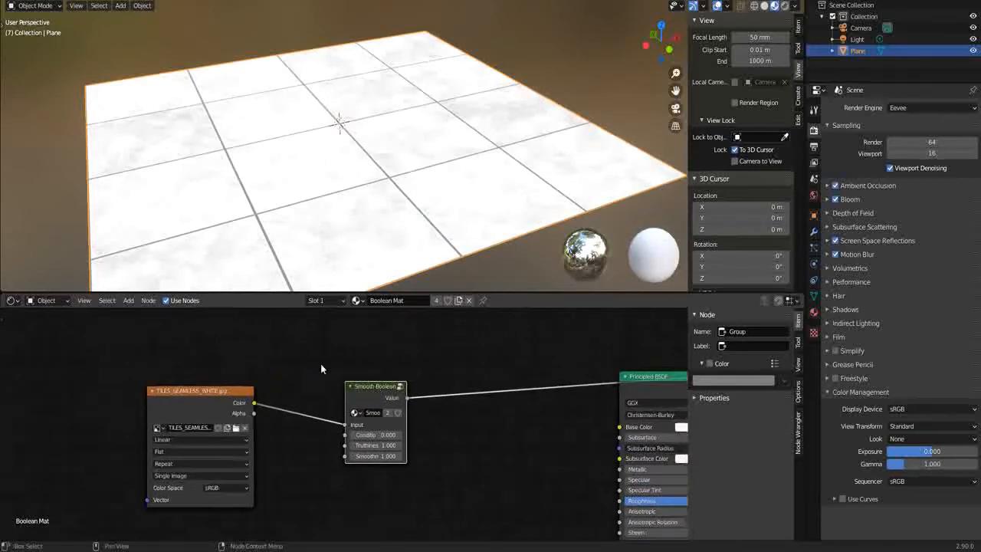
Set the Smooth Boolean node's Condition to 0.600.
{"action": "scroll", "coordinate": [327, 368], "scroll_direction": "up", "scroll_amount": 1}
{"action": "scroll", "coordinate": [352, 387], "scroll_direction": "up", "scroll_amount": 3}
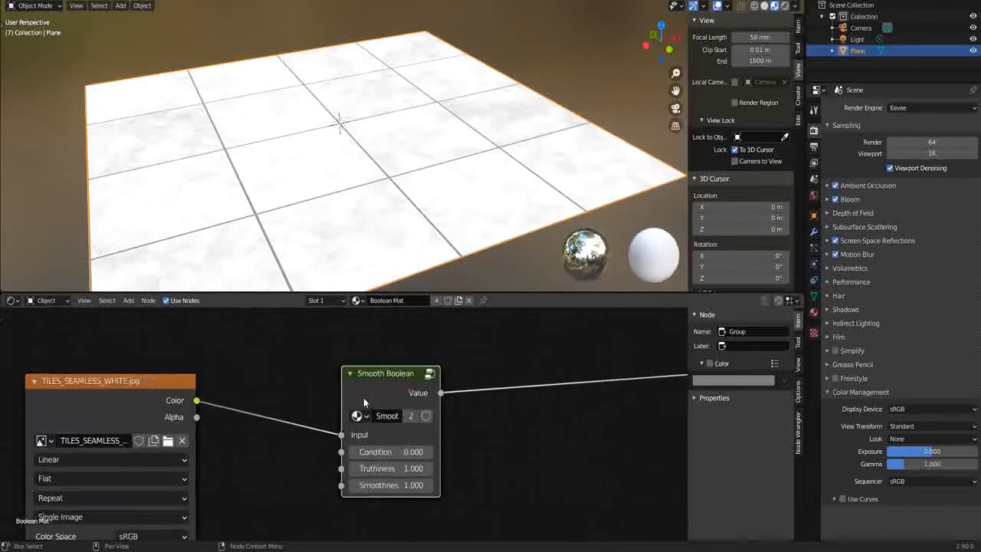
{"action": "scroll", "coordinate": [360, 395], "scroll_direction": "up", "scroll_amount": 1}
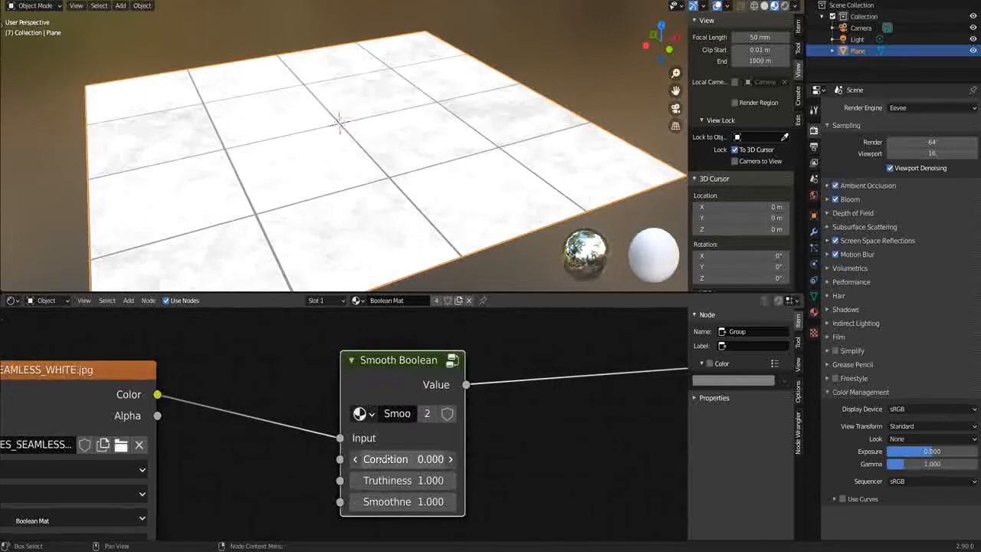
{"action": "scroll", "coordinate": [392, 459], "scroll_direction": "up", "scroll_amount": 8, "text": "ctrl"}
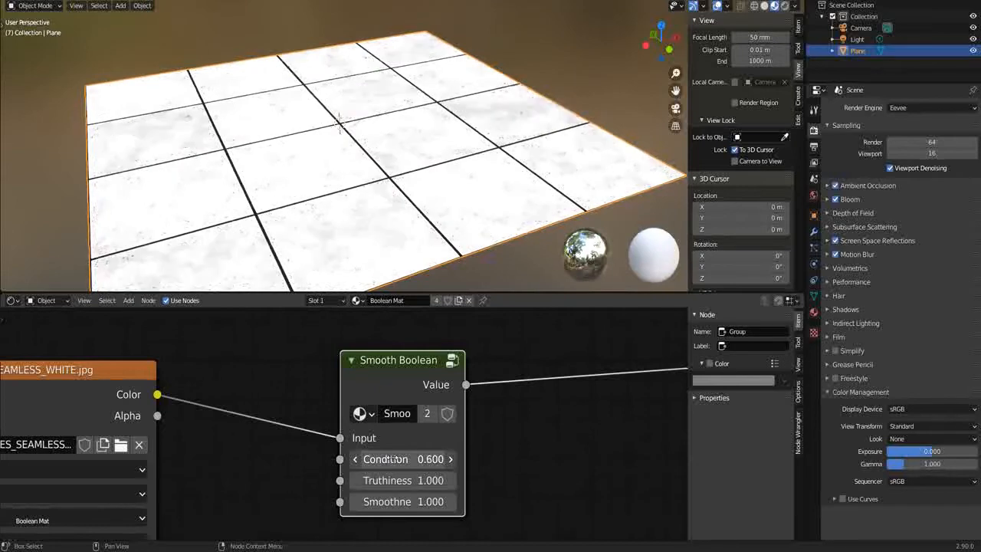
Raise the Smooth Boolean node's Condition to 0.900.
{"action": "scroll", "coordinate": [393, 459], "scroll_direction": "down", "scroll_amount": 2, "text": "ctrl"}
{"action": "scroll", "coordinate": [390, 458], "scroll_direction": "up", "scroll_amount": 2, "text": "ctrl"}
{"action": "scroll", "coordinate": [392, 459], "scroll_direction": "up", "scroll_amount": 2, "text": "ctrl"}
{"action": "scroll", "coordinate": [393, 459], "scroll_direction": "down", "scroll_amount": 1, "text": "ctrl"}
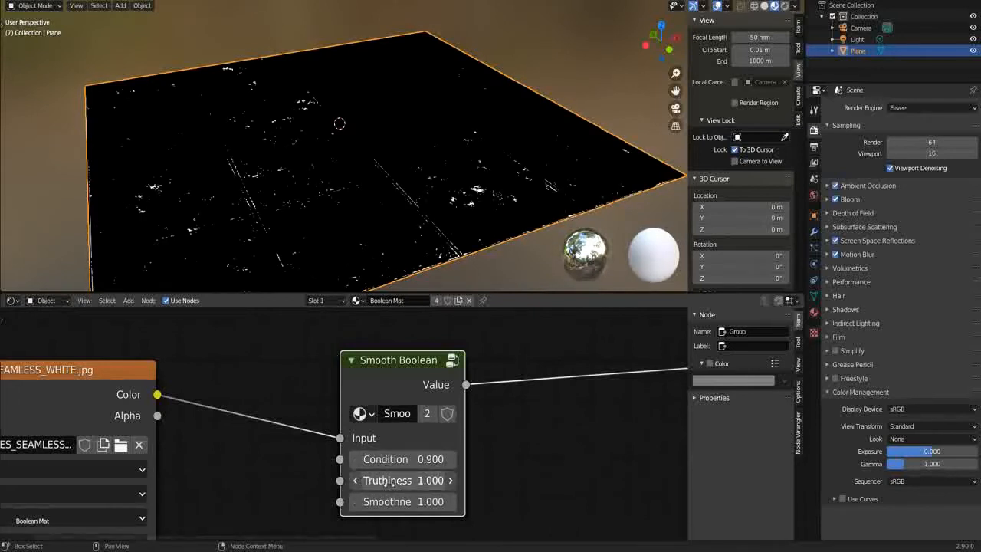
Try several Truthiness values on the Smooth Boolean node and settle on 0.900.
{"action": "scroll", "coordinate": [387, 481], "scroll_direction": "down", "scroll_amount": 2, "text": "ctrl"}
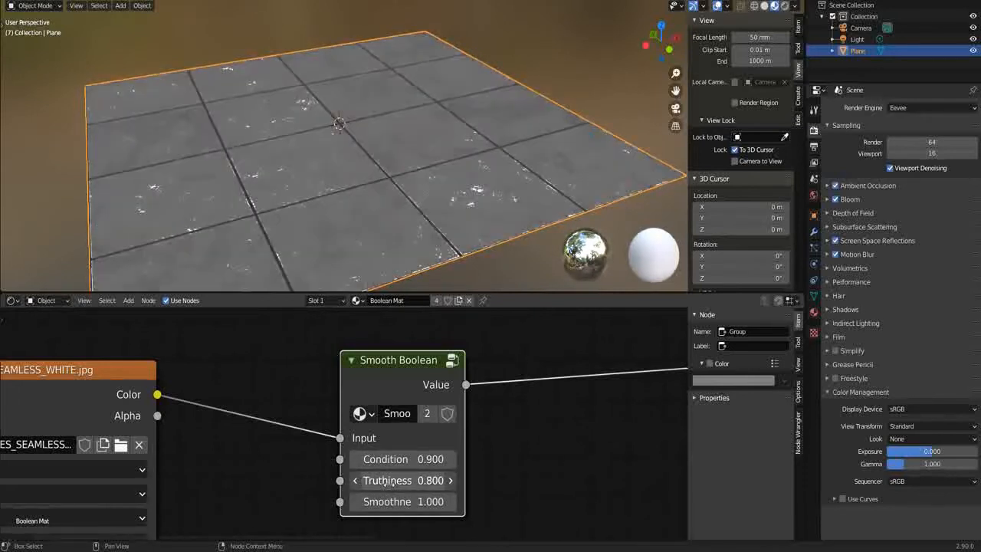
{"action": "scroll", "coordinate": [387, 481], "scroll_direction": "down", "scroll_amount": 1, "text": "ctrl"}
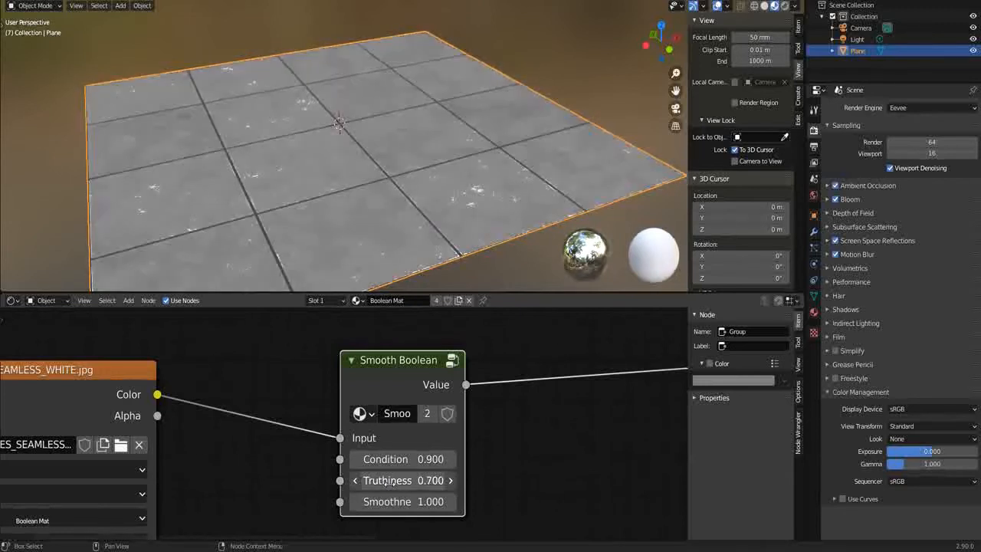
{"action": "scroll", "coordinate": [387, 481], "scroll_direction": "up", "scroll_amount": 1, "text": "ctrl"}
{"action": "scroll", "coordinate": [389, 481], "scroll_direction": "down", "scroll_amount": 1, "text": "ctrl"}
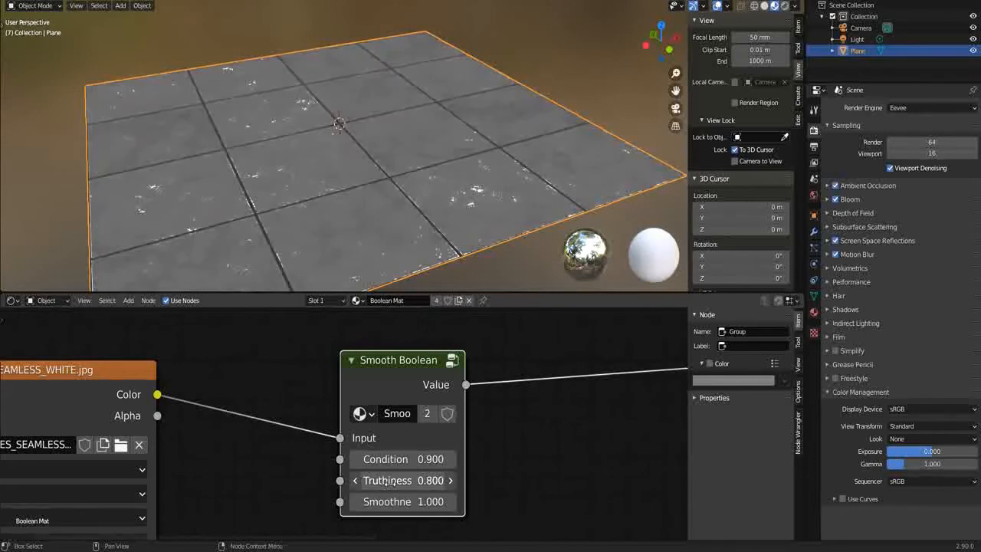
{"action": "scroll", "coordinate": [389, 481], "scroll_direction": "up", "scroll_amount": 2, "text": "ctrl"}
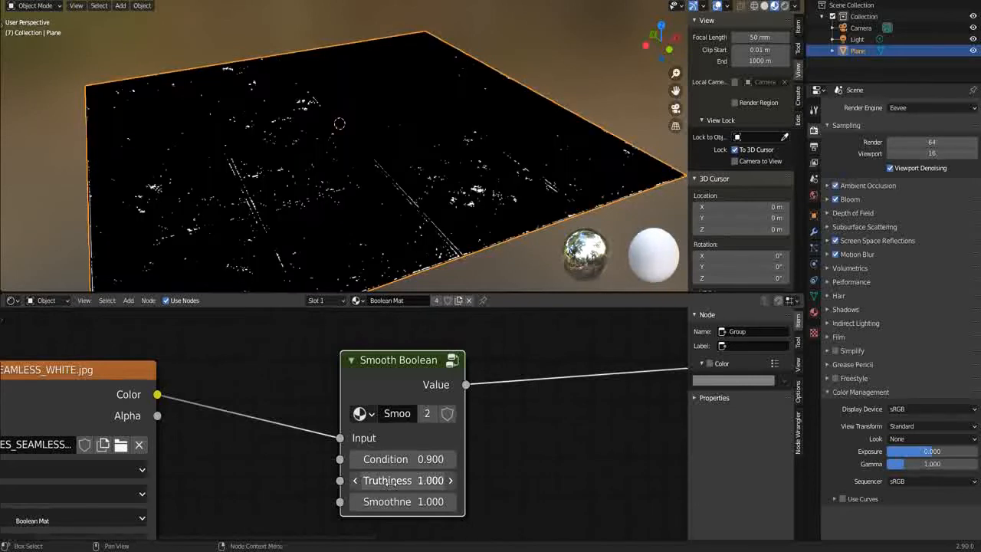
{"action": "scroll", "coordinate": [389, 481], "scroll_direction": "down", "scroll_amount": 1, "text": "ctrl"}
Connect the Smooth Boolean's Value to the Principled BSDF's Specular input and preview the shader on the plane.
{"action": "scroll", "coordinate": [402, 462], "scroll_direction": "down", "scroll_amount": 1}
{"action": "left_click_drag", "start_coordinate": [404, 397], "coordinate": [380, 352]}
{"action": "scroll", "coordinate": [394, 402], "scroll_direction": "down", "scroll_amount": 3}
{"action": "middle_click_drag", "start_coordinate": [412, 412], "coordinate": [312, 375]}
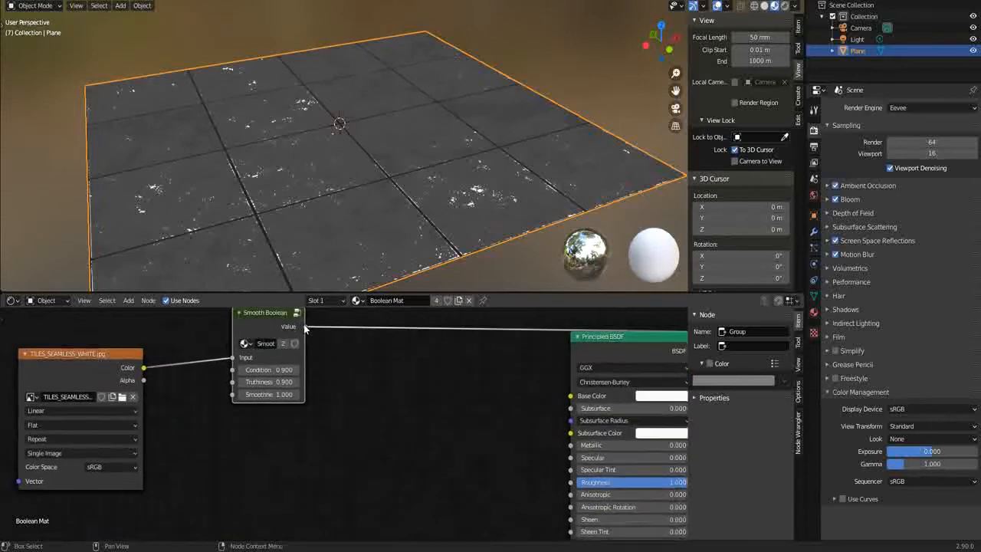
{"action": "left_click_drag", "start_coordinate": [305, 327], "coordinate": [577, 456]}
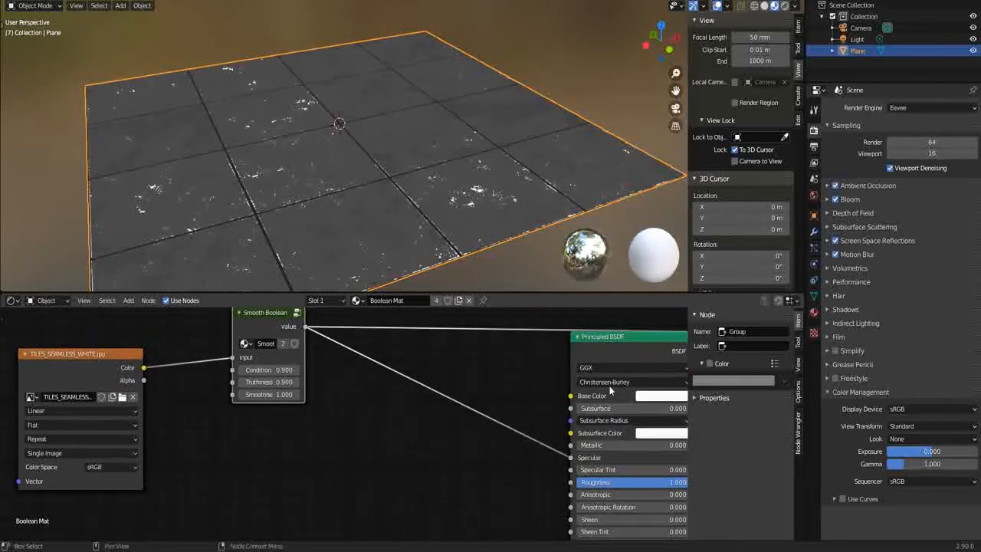
{"action": "left_click", "coordinate": [609, 345], "text": "ctrl+shift"}
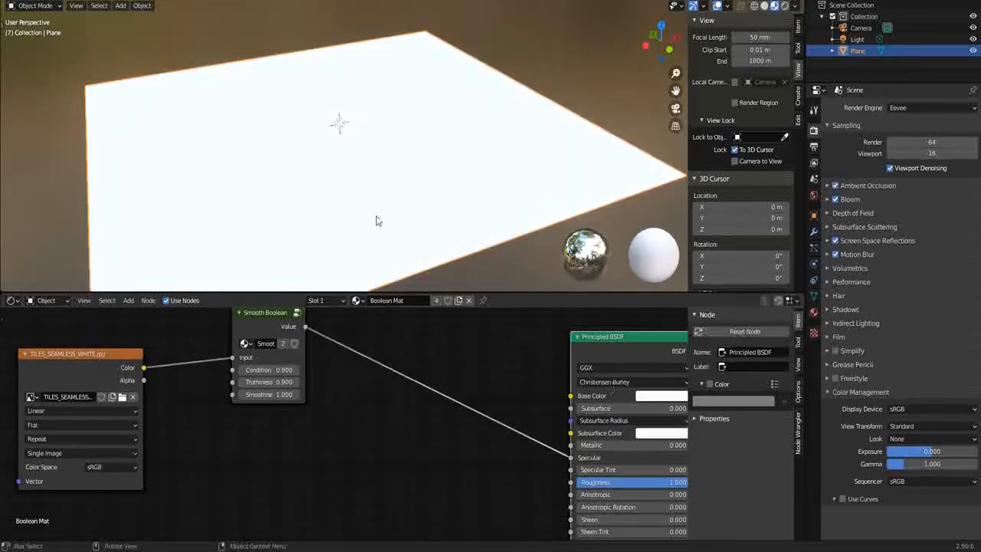
Connect the image texture's Color to the Principled BSDF's Base Color and inspect the tiles on the plane.
{"action": "scroll", "coordinate": [285, 354], "scroll_direction": "down", "scroll_amount": 4}
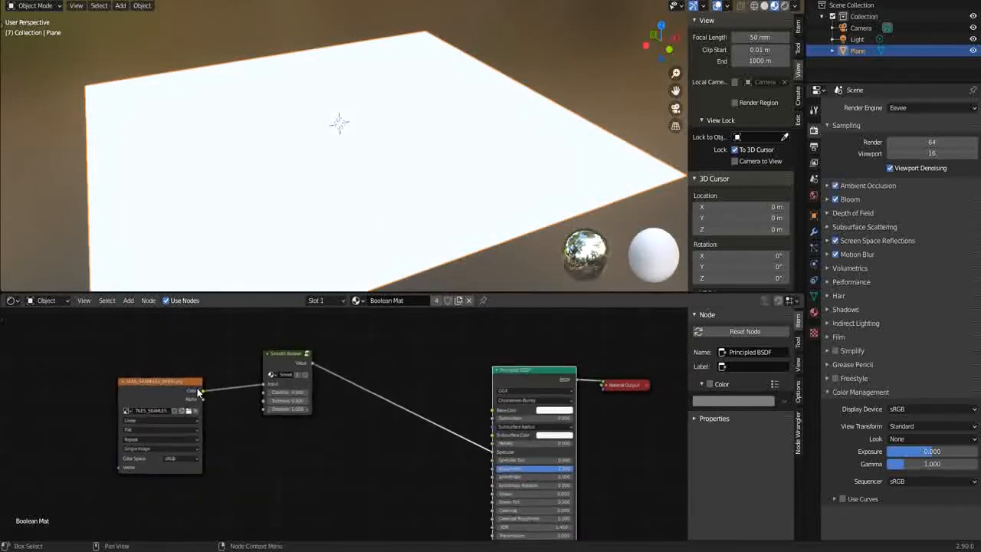
{"action": "left_click_drag", "start_coordinate": [197, 391], "coordinate": [492, 411]}
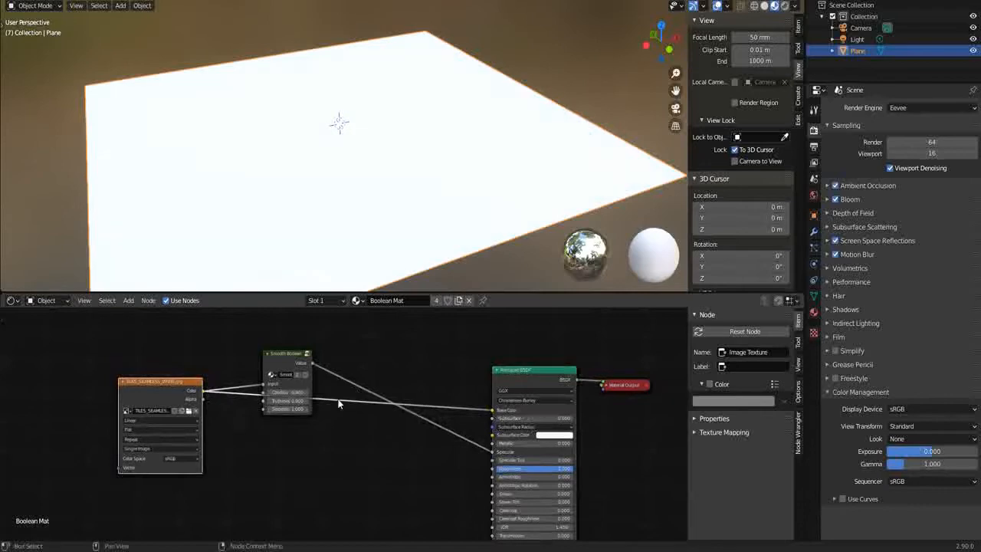
{"action": "middle_click_drag", "start_coordinate": [337, 211], "coordinate": [57, 191]}
{"action": "scroll", "coordinate": [260, 204], "scroll_direction": "up", "scroll_amount": 4}
{"action": "scroll", "coordinate": [206, 205], "scroll_direction": "down", "scroll_amount": 5}
{"action": "scroll", "coordinate": [124, 191], "scroll_direction": "down", "scroll_amount": 2}
{"action": "scroll", "coordinate": [122, 191], "scroll_direction": "up", "scroll_amount": 3}
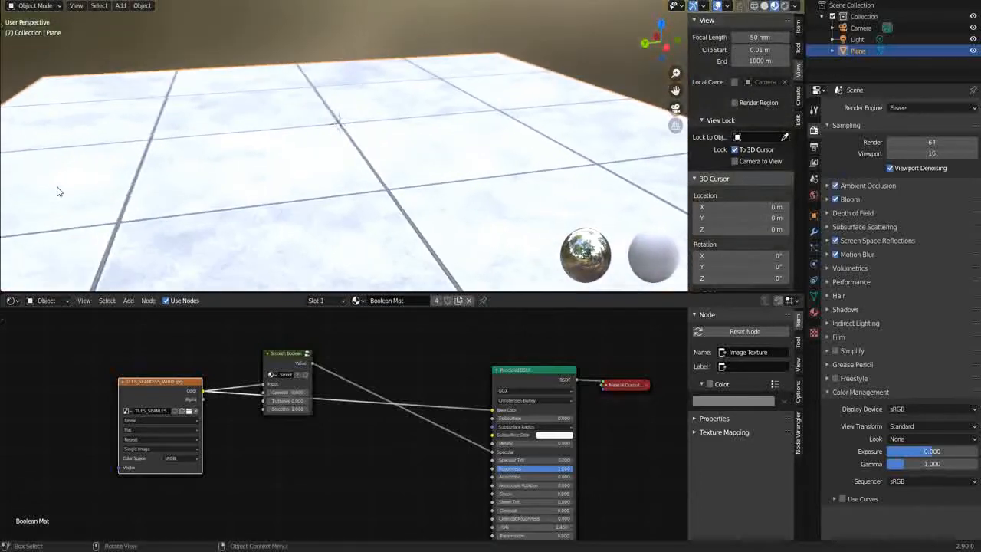
{"action": "scroll", "coordinate": [62, 194], "scroll_direction": "down", "scroll_amount": 4}
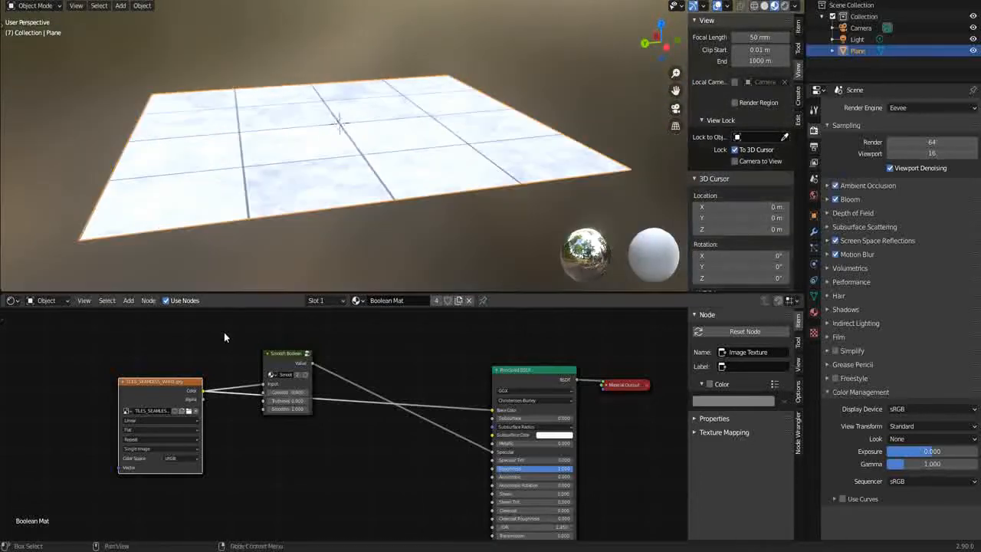
Disconnect the Smooth Boolean's Value from the Principled BSDF's Specular input.
{"action": "left_click_drag", "start_coordinate": [492, 452], "coordinate": [450, 444]}
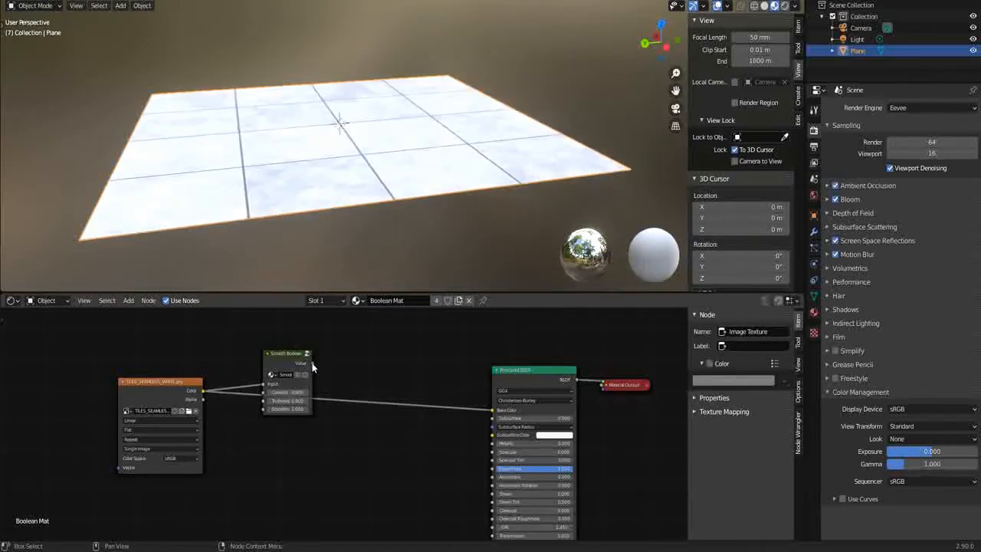
{"action": "left_click_drag", "start_coordinate": [495, 458], "coordinate": [393, 395]}
{"action": "scroll", "coordinate": [394, 395], "scroll_direction": "up", "scroll_amount": 1}
{"action": "middle_click_drag", "start_coordinate": [310, 201], "coordinate": [375, 230]}
{"action": "scroll", "coordinate": [229, 391], "scroll_direction": "up", "scroll_amount": 1}
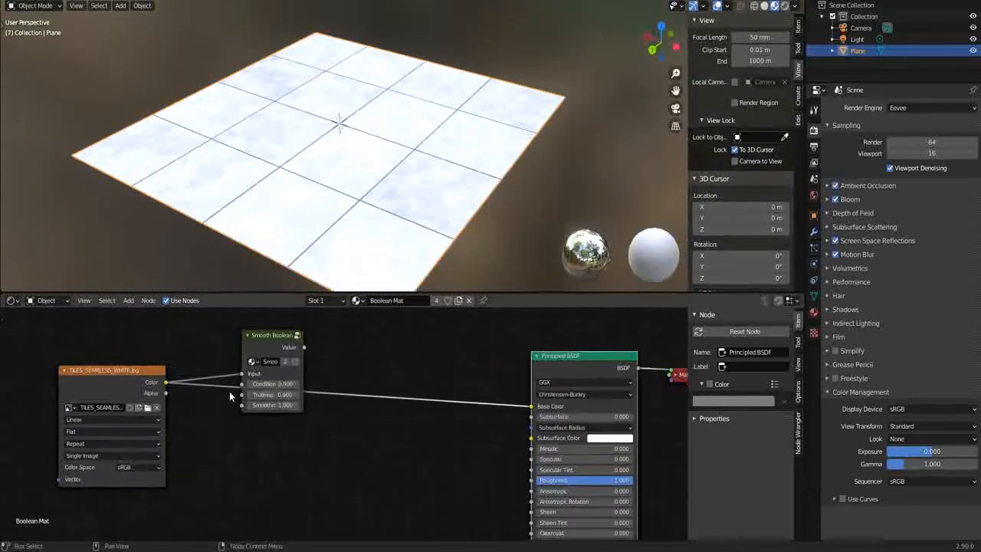
Preview the Smooth Boolean's output on the plane and examine the mask up close.
{"action": "left_click", "coordinate": [268, 331], "text": "ctrl+shift"}
{"action": "scroll", "coordinate": [267, 204], "scroll_direction": "up", "scroll_amount": 5}
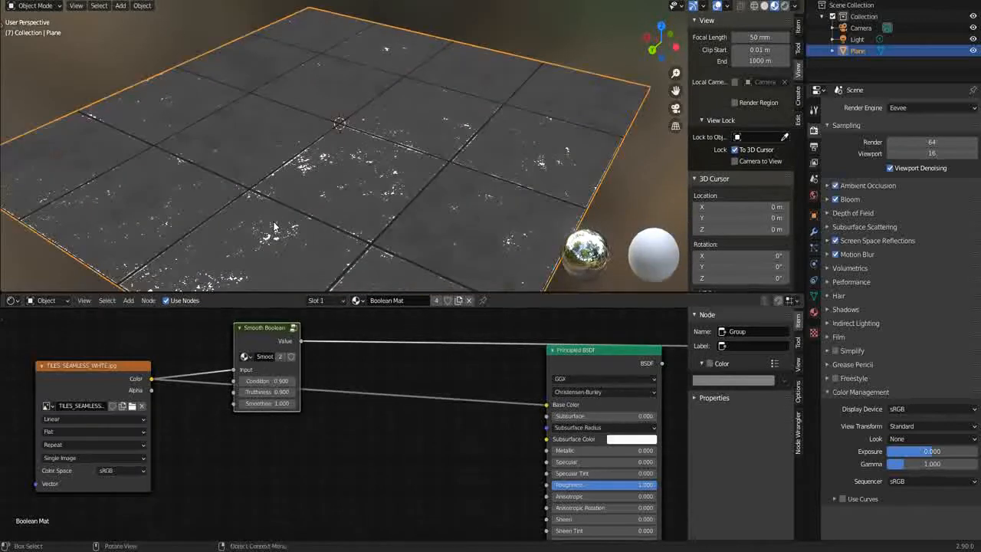
{"action": "middle_click_drag", "start_coordinate": [263, 218], "coordinate": [323, 220]}
{"action": "scroll", "coordinate": [258, 209], "scroll_direction": "up", "scroll_amount": 2}
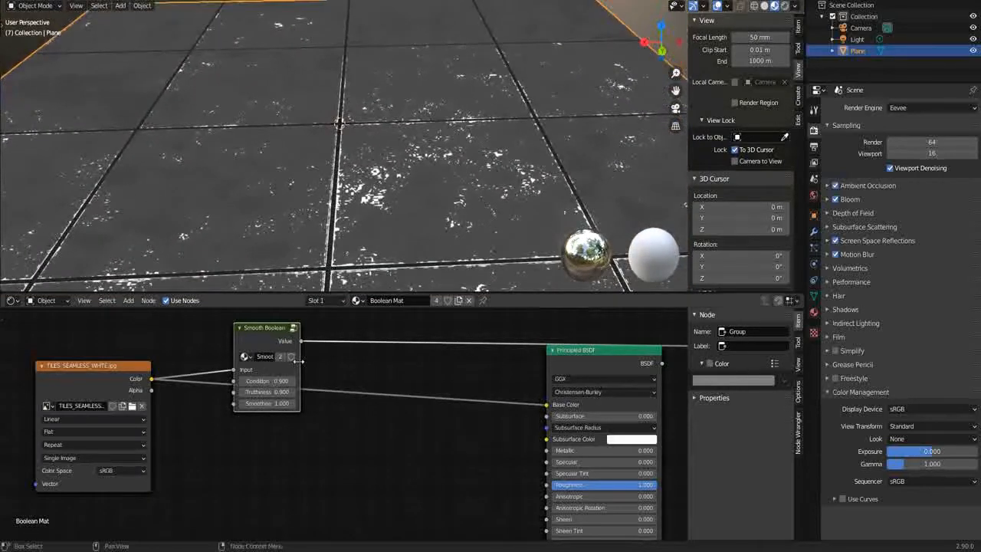
Connect the Smooth Boolean's Value to the Principled BSDF's Roughness and preview the shader on the plane.
{"action": "left_click_drag", "start_coordinate": [300, 340], "coordinate": [546, 486]}
{"action": "scroll", "coordinate": [361, 190], "scroll_direction": "down", "scroll_amount": 4}
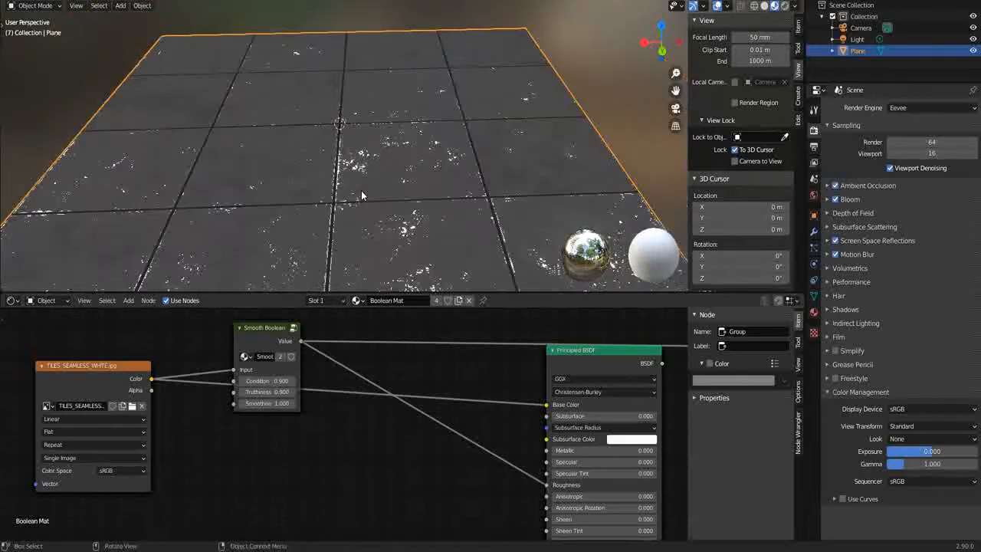
{"action": "left_click", "coordinate": [558, 353], "text": "ctrl+shift"}
{"action": "middle_click_drag", "start_coordinate": [480, 186], "coordinate": [363, 179]}
{"action": "scroll", "coordinate": [338, 173], "scroll_direction": "up", "scroll_amount": 3}
{"action": "scroll", "coordinate": [428, 166], "scroll_direction": "down", "scroll_amount": 5}
{"action": "scroll", "coordinate": [349, 414], "scroll_direction": "down", "scroll_amount": 2}
Move the Smooth Boolean node below the Base Color link and insert a duplicate of it into that link.
{"action": "left_click_drag", "start_coordinate": [271, 353], "coordinate": [256, 425]}
{"action": "scroll", "coordinate": [302, 396], "scroll_direction": "up", "scroll_amount": 1}
{"action": "middle_click_drag", "start_coordinate": [302, 396], "coordinate": [333, 405]}
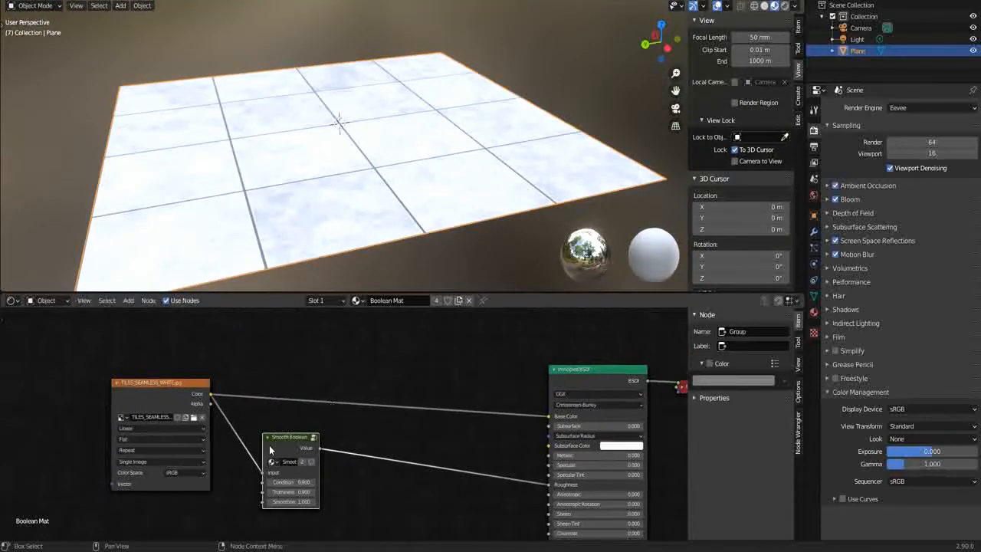
{"action": "key", "text": "shift+d"}
{"action": "left_click", "coordinate": [303, 366]}
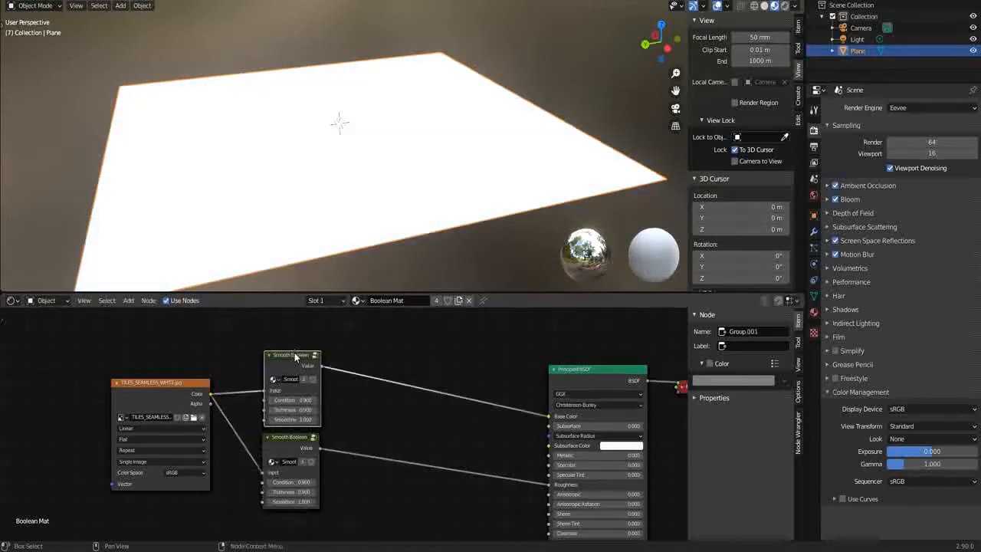
Add a ColorRamp node between the duplicated Smooth Boolean and the Principled BSDF's Base Color.
{"action": "scroll", "coordinate": [337, 367], "scroll_direction": "up", "scroll_amount": 1}
{"action": "key", "text": "shift+a"}
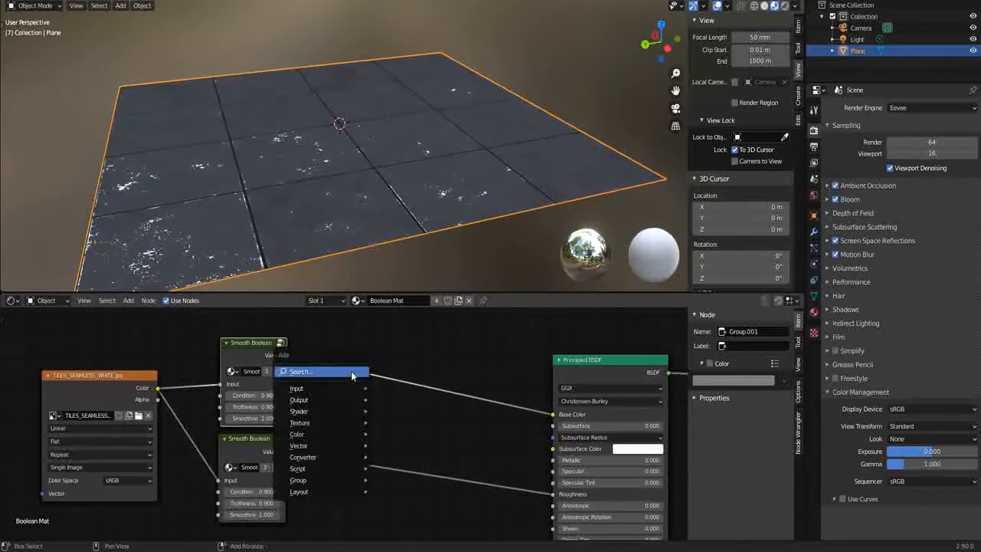
{"action": "left_click", "coordinate": [352, 371]}
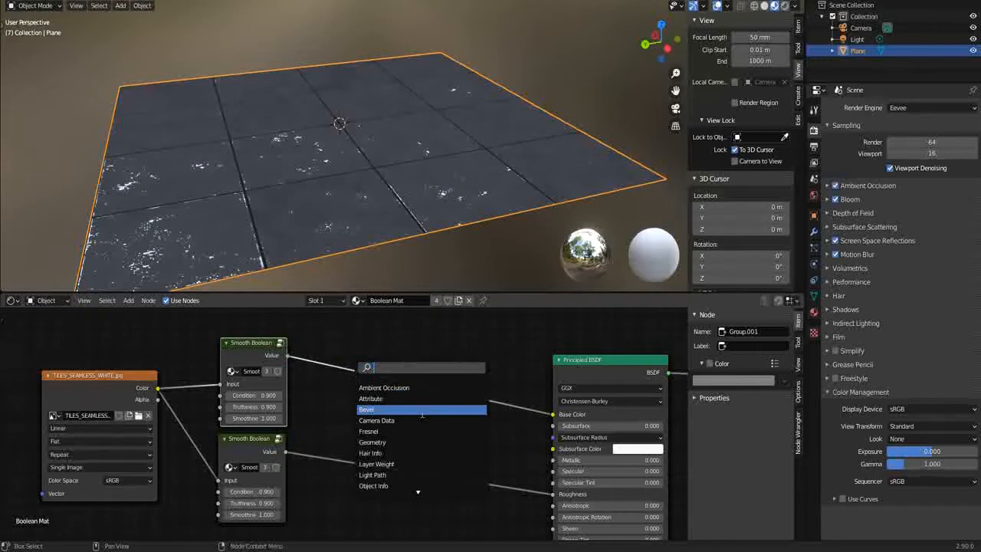
{"action": "type", "text": "color"}
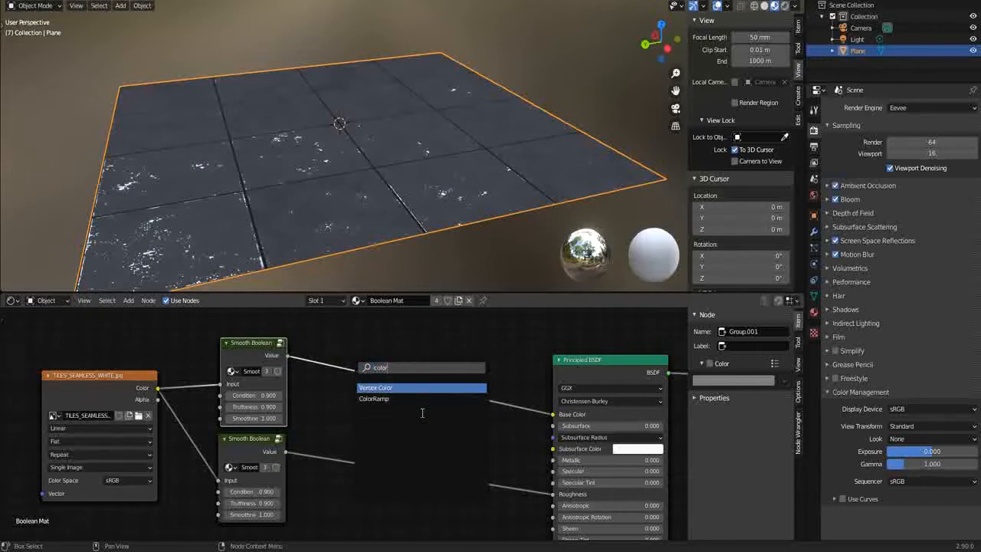
{"action": "left_click", "coordinate": [383, 399]}
{"action": "left_click", "coordinate": [398, 359]}
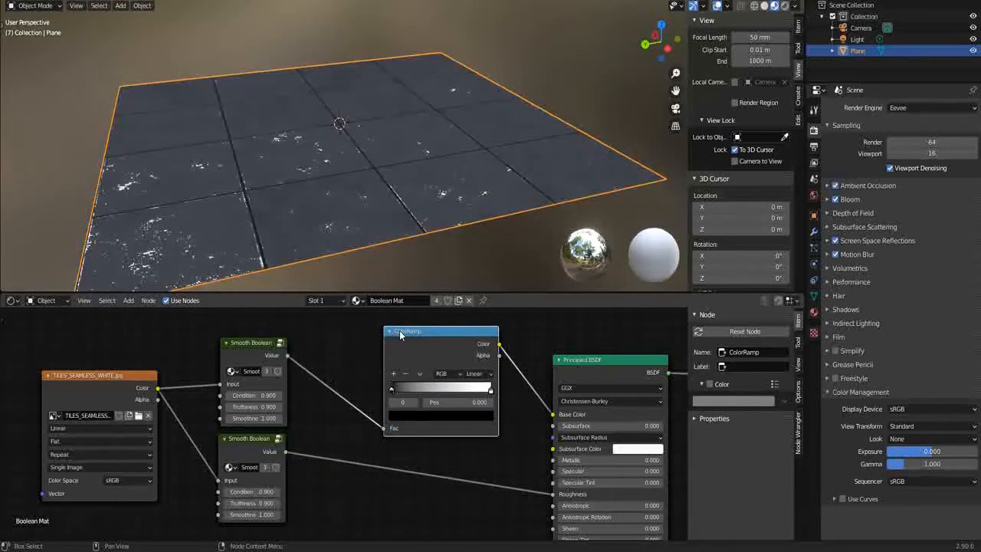
{"action": "left_click_drag", "start_coordinate": [399, 331], "coordinate": [367, 322]}
Preview the duplicated Smooth Boolean and set its Condition to 0.700, Truthiness to 0.600 and Smoothness to 0.700.
{"action": "left_click", "coordinate": [251, 344], "text": "ctrl+shift"}
{"action": "scroll", "coordinate": [252, 344], "scroll_direction": "up", "scroll_amount": 3}
{"action": "middle_click_drag", "start_coordinate": [293, 353], "coordinate": [346, 350]}
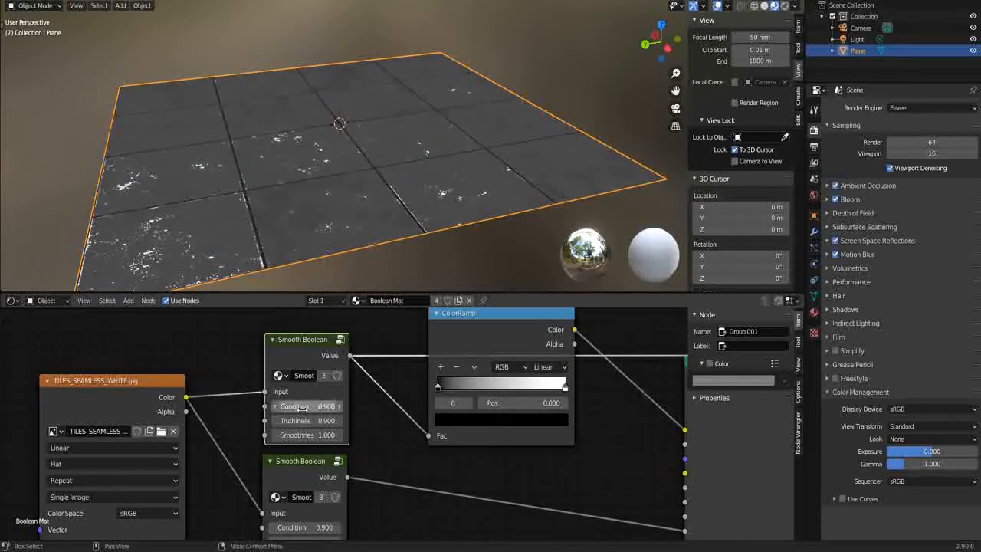
{"action": "left_click_drag", "start_coordinate": [301, 408], "coordinate": [304, 420]}
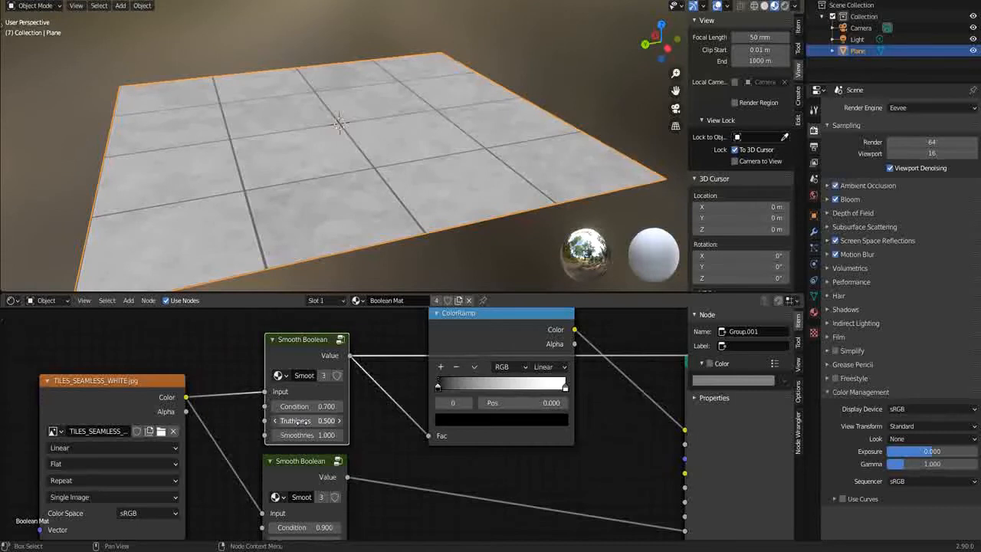
{"action": "left_click_drag", "start_coordinate": [304, 420], "coordinate": [305, 421]}
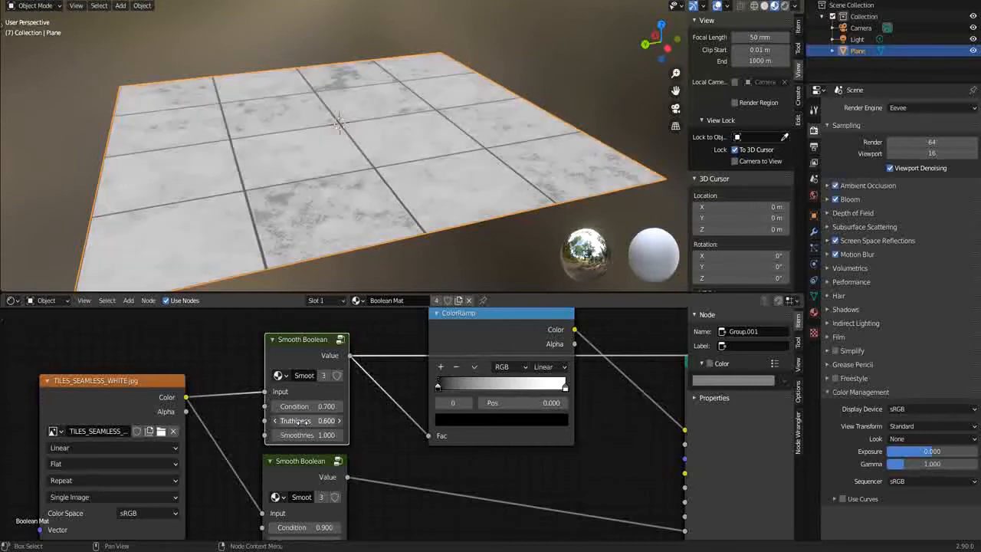
{"action": "left_click_drag", "start_coordinate": [305, 434], "coordinate": [304, 434]}
Change the ColorRamp's black stop to a dark reddish brown and preview the Principled BSDF on the plane.
{"action": "left_click", "coordinate": [465, 419]}
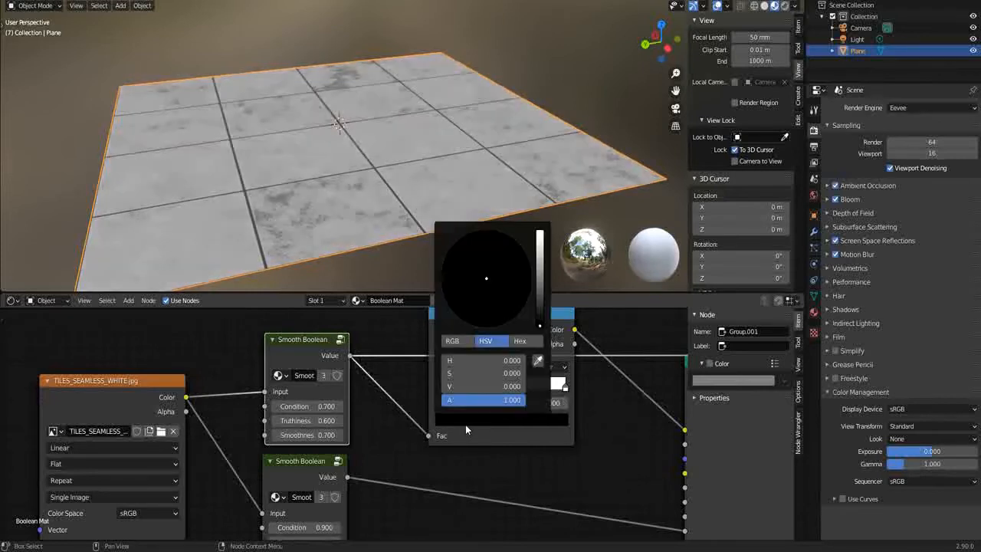
{"action": "mouse_move", "coordinate": [540, 285]}
{"action": "left_mouse_down"}
{"action": "mouse_move", "coordinate": [539, 268]}
{"action": "mouse_move", "coordinate": [539, 292]}
{"action": "left_mouse_up"}
{"action": "left_click", "coordinate": [482, 300]}
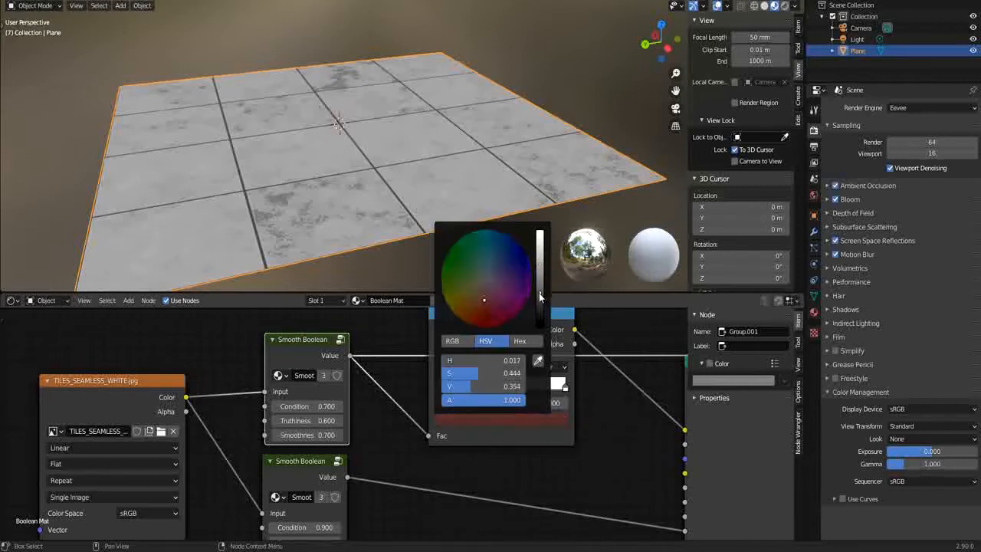
{"action": "scroll", "coordinate": [620, 446], "scroll_direction": "down", "scroll_amount": 3}
{"action": "left_click", "coordinate": [628, 387]}
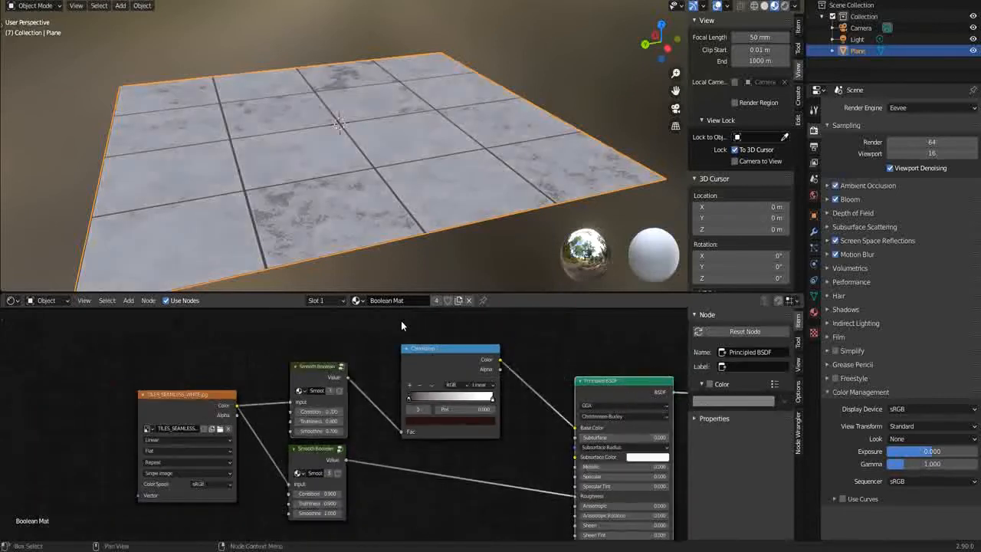
Move the ColorRamp's dark stop to position 0.277 and inspect the stained tiles on the plane.
{"action": "scroll", "coordinate": [400, 328], "scroll_direction": "up", "scroll_amount": 2}
{"action": "mouse_move", "coordinate": [549, 393]}
{"action": "left_mouse_down"}
{"action": "mouse_move", "coordinate": [435, 386]}
{"action": "mouse_move", "coordinate": [558, 379]}
{"action": "left_mouse_up"}
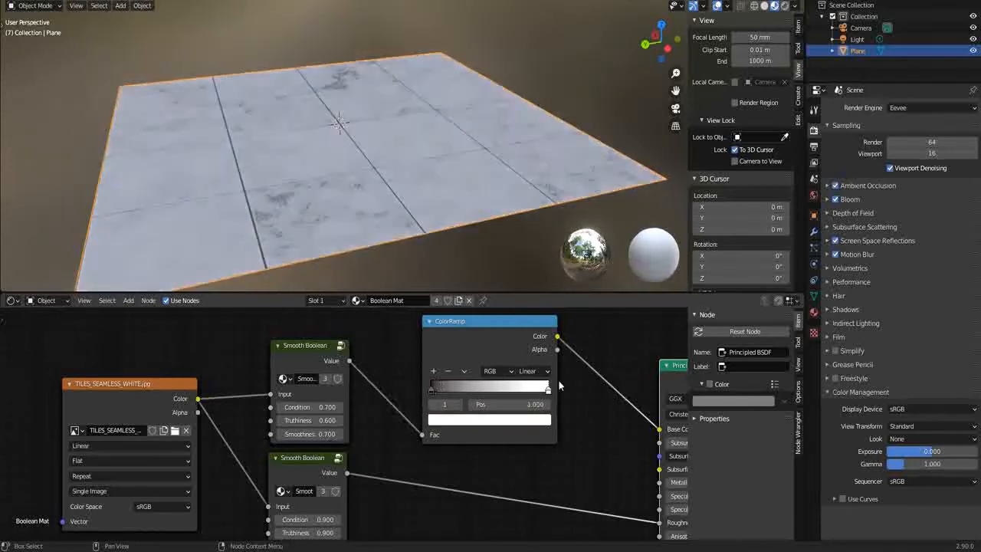
{"action": "left_click_drag", "start_coordinate": [432, 394], "coordinate": [466, 386]}
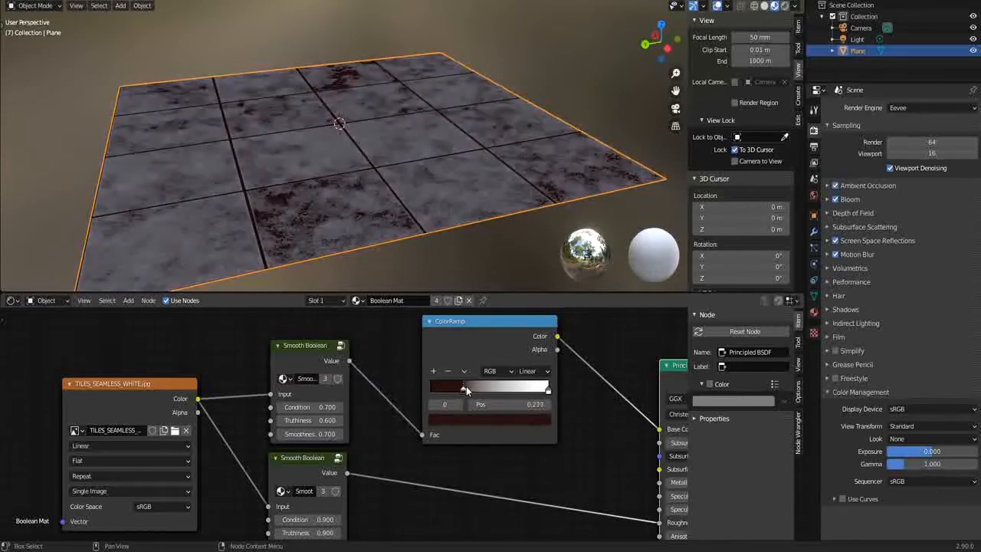
{"action": "scroll", "coordinate": [383, 165], "scroll_direction": "up", "scroll_amount": 3}
{"action": "middle_click_drag", "start_coordinate": [383, 165], "coordinate": [142, 169]}
{"action": "scroll", "coordinate": [273, 158], "scroll_direction": "down", "scroll_amount": 3}
{"action": "scroll", "coordinate": [240, 178], "scroll_direction": "up", "scroll_amount": 4}
{"action": "scroll", "coordinate": [276, 182], "scroll_direction": "down", "scroll_amount": 2}
Select the light and move it along its local X axis toward the plane.
{"action": "scroll", "coordinate": [208, 192], "scroll_direction": "down", "scroll_amount": 3}
{"action": "scroll", "coordinate": [271, 217], "scroll_direction": "up", "scroll_amount": 2}
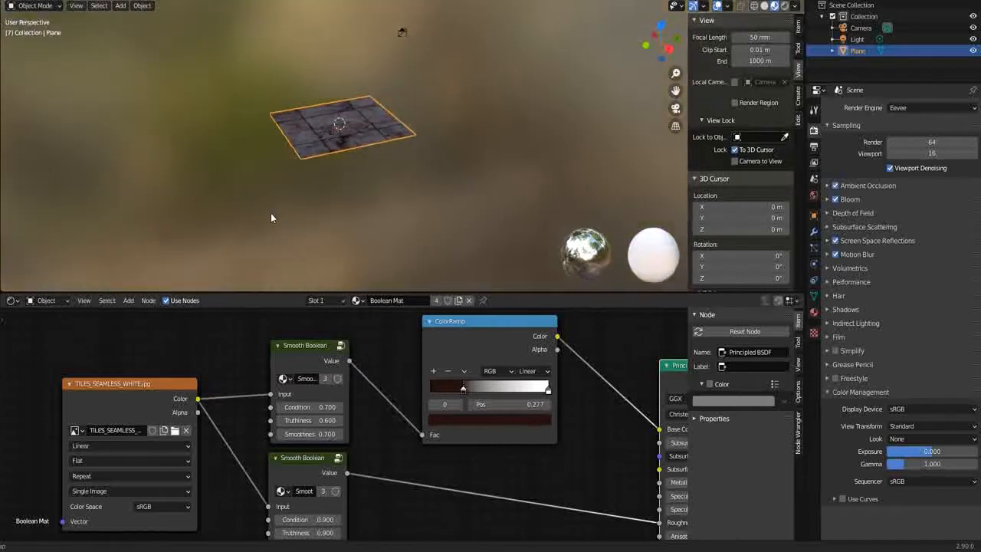
{"action": "middle_click_drag", "start_coordinate": [282, 175], "coordinate": [291, 239]}
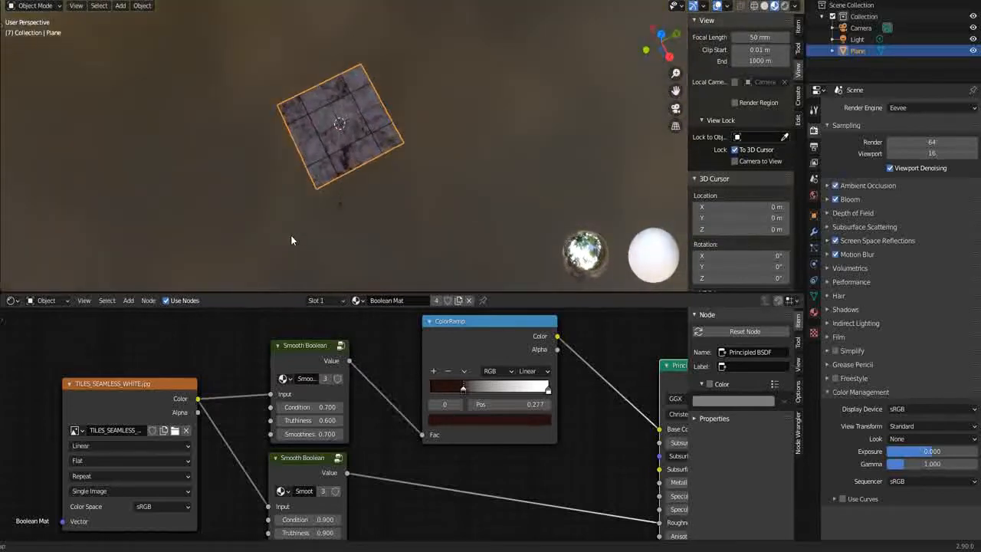
{"action": "left_click", "coordinate": [340, 205]}
{"action": "key", "text": "g"}
{"action": "key", "text": "x"}
{"action": "key", "text": "x"}
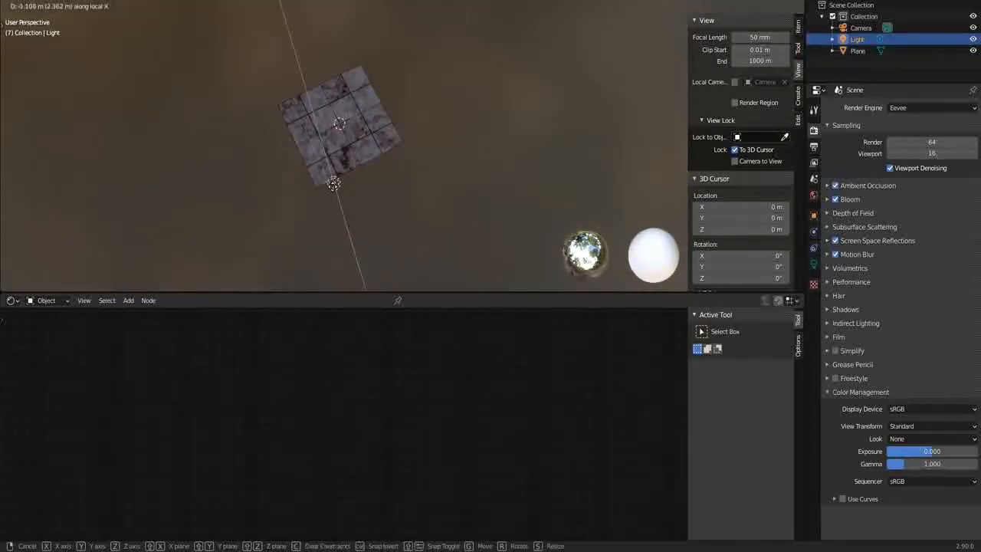
{"action": "key", "text": "Return"}
Lower the light along the global Z axis toward the plane.
{"action": "middle_click_drag", "start_coordinate": [321, 134], "coordinate": [190, 65]}
{"action": "key", "text": "g"}
{"action": "key", "text": "z"}
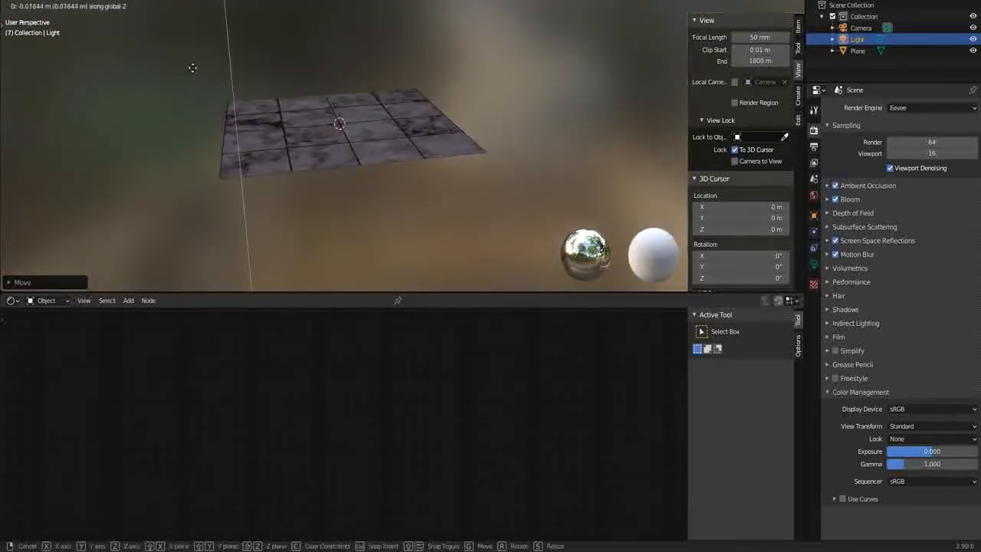
{"action": "left_click", "coordinate": [240, 286]}
Examine the stained tiles close up and from a low angle under the repositioned light.
{"action": "middle_click_drag", "start_coordinate": [259, 197], "coordinate": [345, 264]}
{"action": "scroll", "coordinate": [201, 186], "scroll_direction": "up", "scroll_amount": 3}
{"action": "scroll", "coordinate": [201, 186], "scroll_direction": "up", "scroll_amount": 5}
{"action": "scroll", "coordinate": [236, 178], "scroll_direction": "down", "scroll_amount": 3}
{"action": "scroll", "coordinate": [236, 177], "scroll_direction": "down", "scroll_amount": 2}
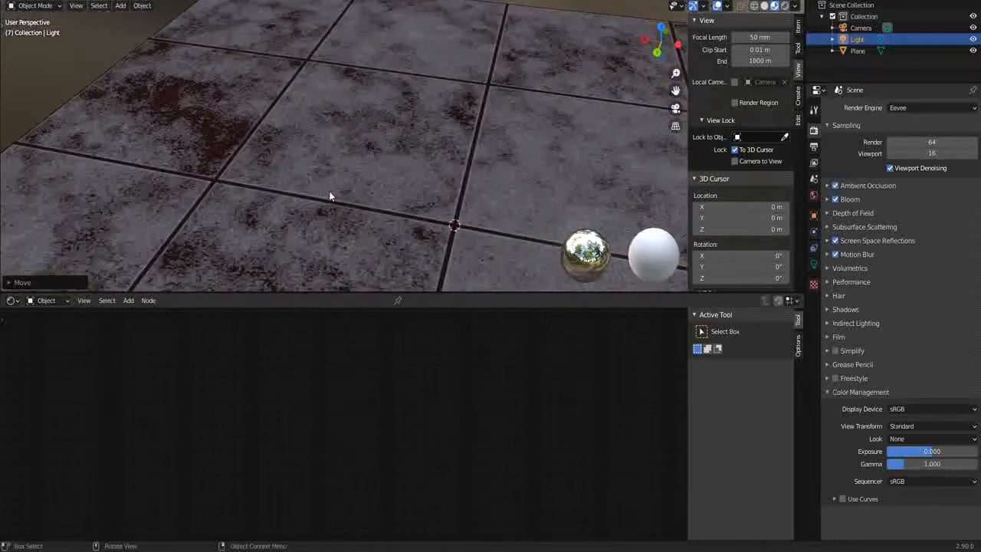
{"action": "middle_click_drag", "start_coordinate": [330, 196], "coordinate": [410, 260], "text": "shift"}
{"action": "scroll", "coordinate": [409, 261], "scroll_direction": "down", "scroll_amount": 5}
{"action": "scroll", "coordinate": [413, 260], "scroll_direction": "up", "scroll_amount": 2}
{"action": "scroll", "coordinate": [427, 227], "scroll_direction": "down", "scroll_amount": 2}
{"action": "middle_click_drag", "start_coordinate": [372, 163], "coordinate": [391, 276], "text": "shift"}
{"action": "scroll", "coordinate": [417, 218], "scroll_direction": "up", "scroll_amount": 3}
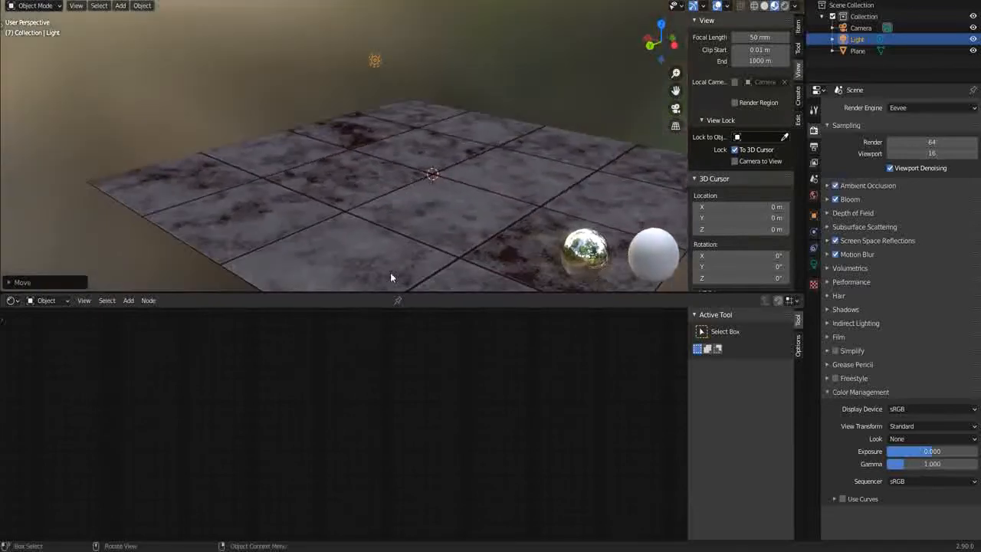
Select the plane, preview the Smooth Boolean feeding Roughness and set its Condition to 0.800.
{"action": "left_click", "coordinate": [382, 232]}
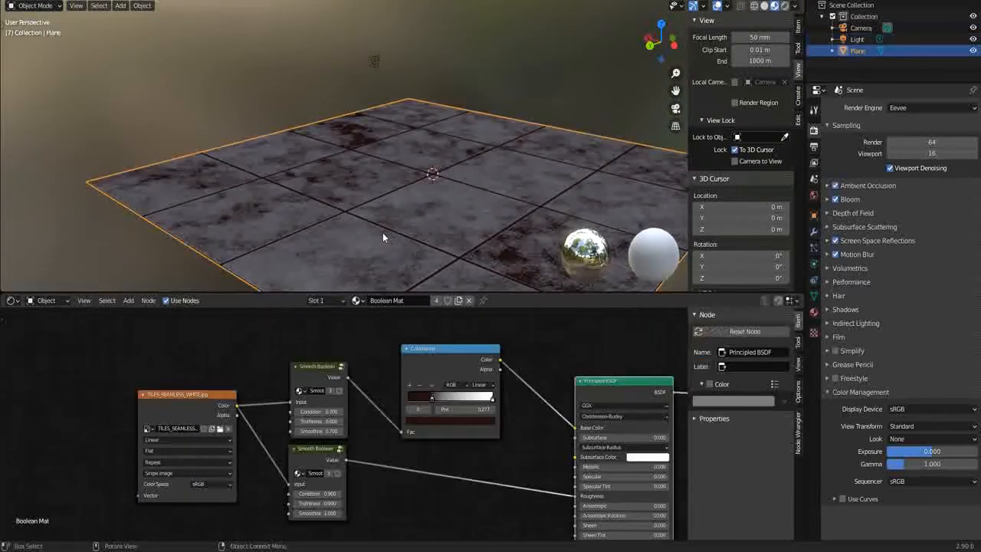
{"action": "scroll", "coordinate": [387, 395], "scroll_direction": "up", "scroll_amount": 3}
{"action": "middle_click_drag", "start_coordinate": [327, 462], "coordinate": [294, 390]}
{"action": "scroll", "coordinate": [293, 390], "scroll_direction": "down", "scroll_amount": 4}
{"action": "left_click", "coordinate": [294, 396], "text": "ctrl+shift"}
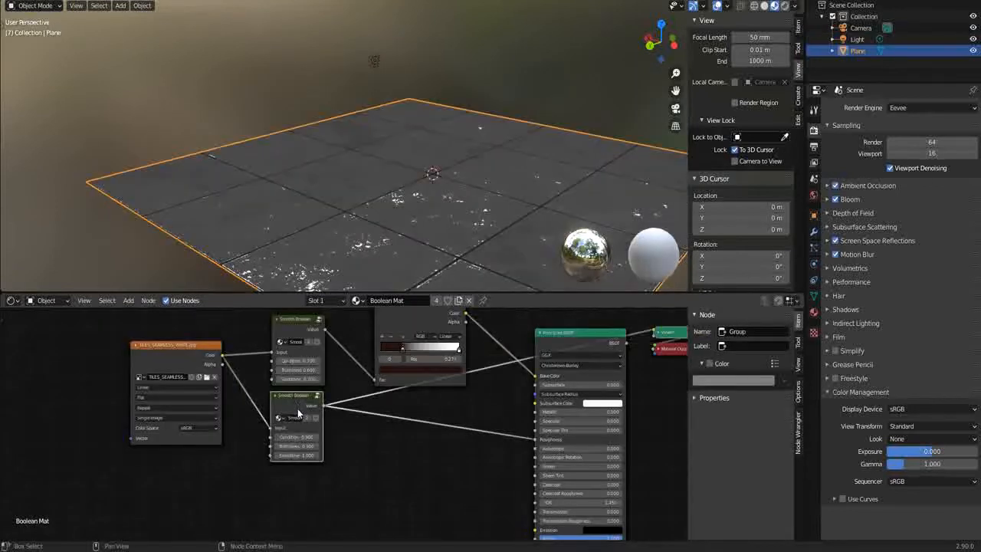
{"action": "scroll", "coordinate": [304, 438], "scroll_direction": "up", "scroll_amount": 2}
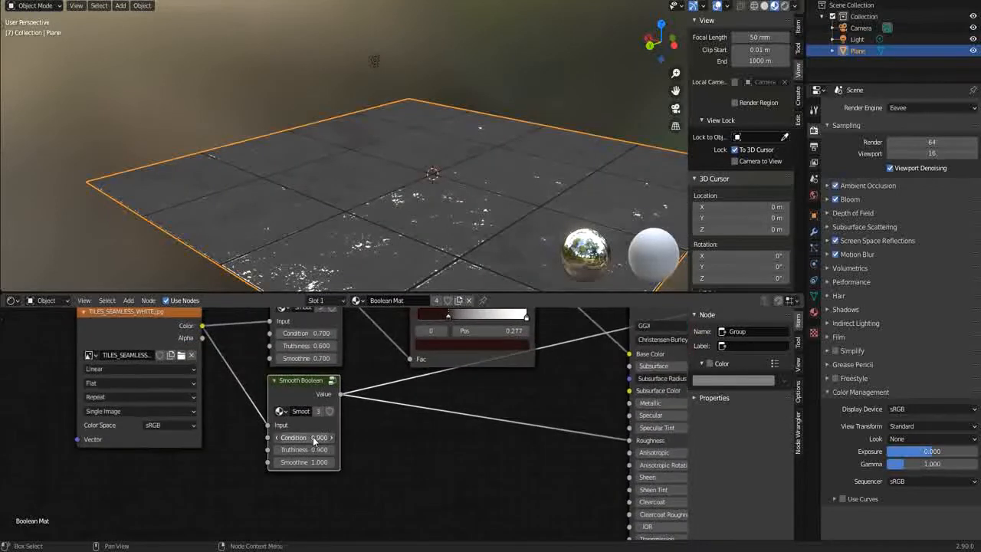
{"action": "scroll", "coordinate": [306, 437], "scroll_direction": "down", "scroll_amount": 3, "text": "ctrl"}
{"action": "scroll", "coordinate": [308, 438], "scroll_direction": "up", "scroll_amount": 2, "text": "ctrl"}
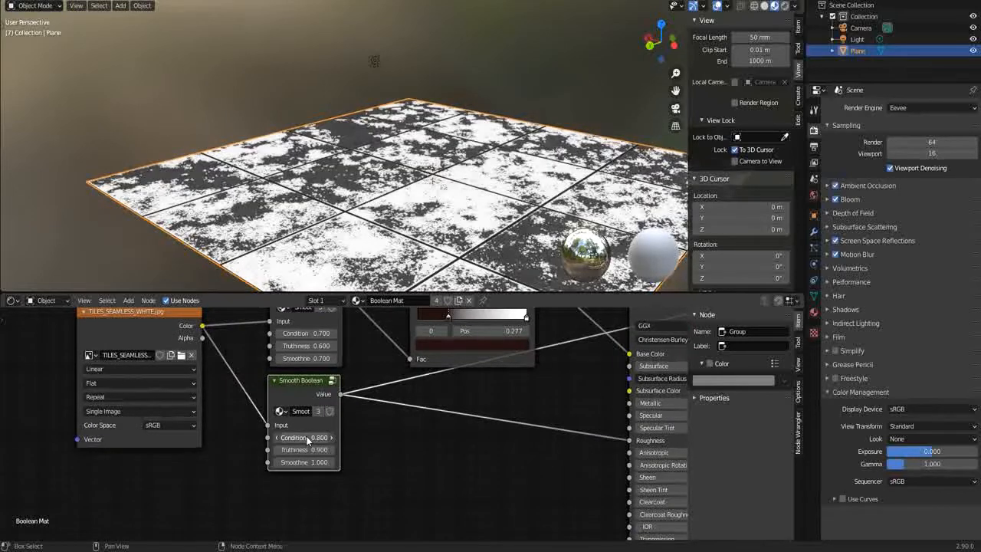
Preview the Principled BSDF on the plane and check the tiles' reflections from a lower angle.
{"action": "scroll", "coordinate": [398, 385], "scroll_direction": "down", "scroll_amount": 2}
{"action": "left_click", "coordinate": [560, 342], "text": "ctrl+shift"}
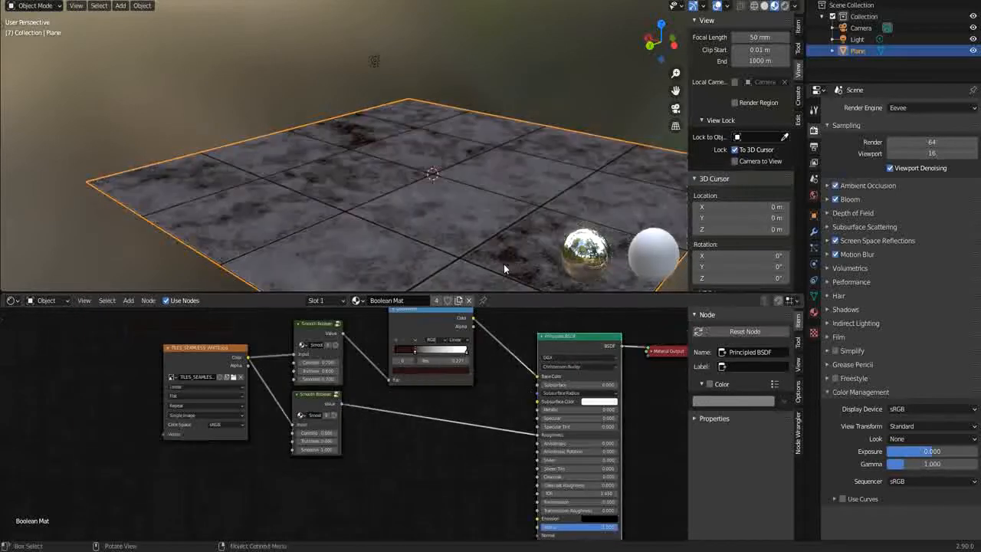
{"action": "mouse_move", "coordinate": [448, 204]}
{"action": "middle_mouse_down"}
{"action": "mouse_move", "coordinate": [423, 207]}
{"action": "mouse_move", "coordinate": [465, 196]}
{"action": "mouse_move", "coordinate": [462, 206]}
{"action": "middle_mouse_up"}
{"action": "middle_click_drag", "start_coordinate": [372, 397], "coordinate": [381, 383]}
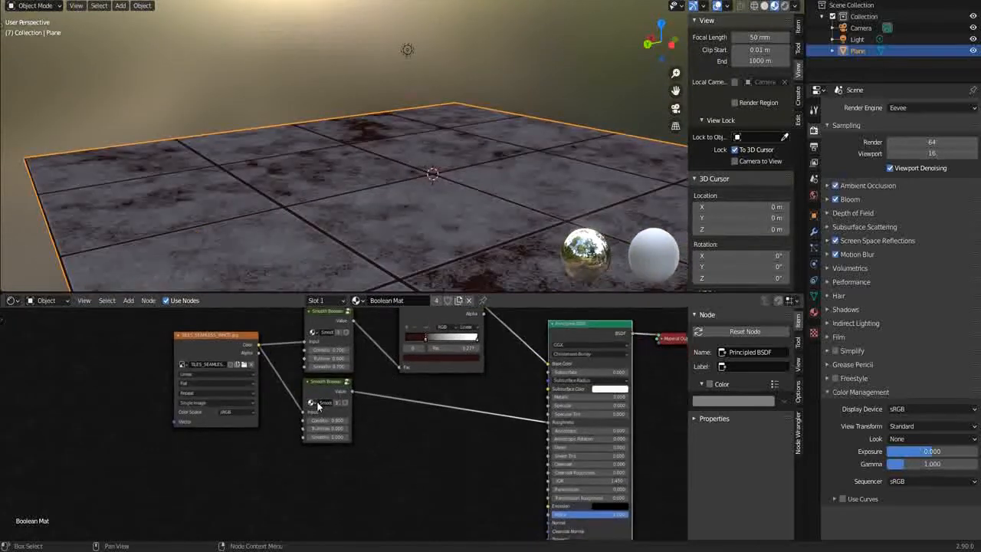
Duplicate the roughness Smooth Boolean, feed the tile image's Color into its Input and connect its Value to the Principled BSDF's Specular.
{"action": "left_click", "coordinate": [323, 389], "text": "ctrl+shift"}
{"action": "scroll", "coordinate": [323, 384], "scroll_direction": "down", "scroll_amount": 1}
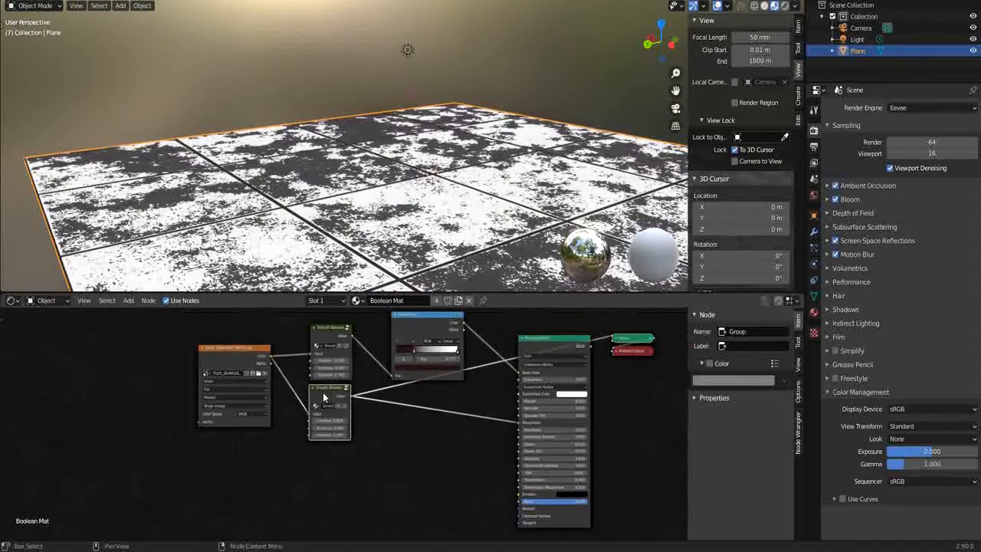
{"action": "key", "text": "shift+d"}
{"action": "left_click", "coordinate": [324, 456]}
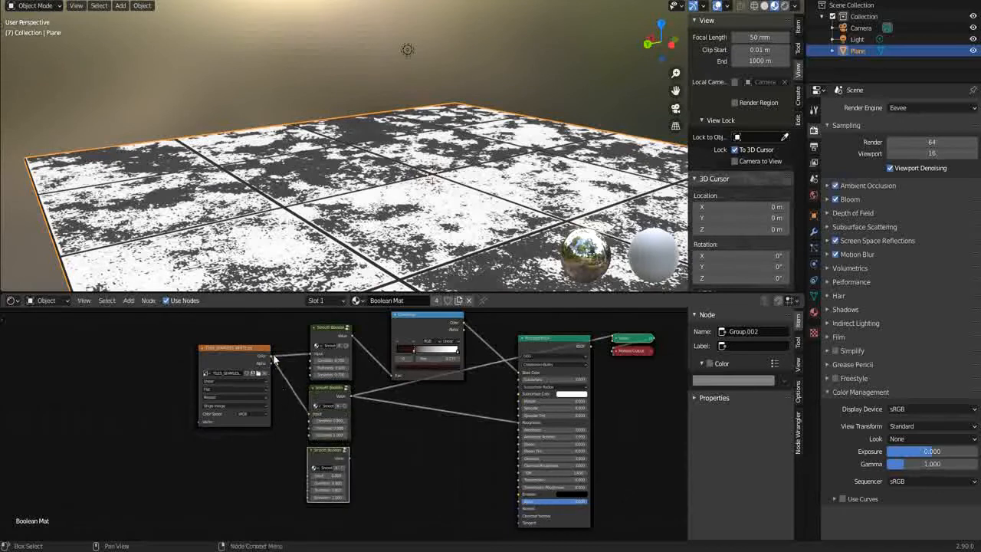
{"action": "left_click_drag", "start_coordinate": [270, 355], "coordinate": [306, 470]}
{"action": "scroll", "coordinate": [308, 469], "scroll_direction": "up", "scroll_amount": 2}
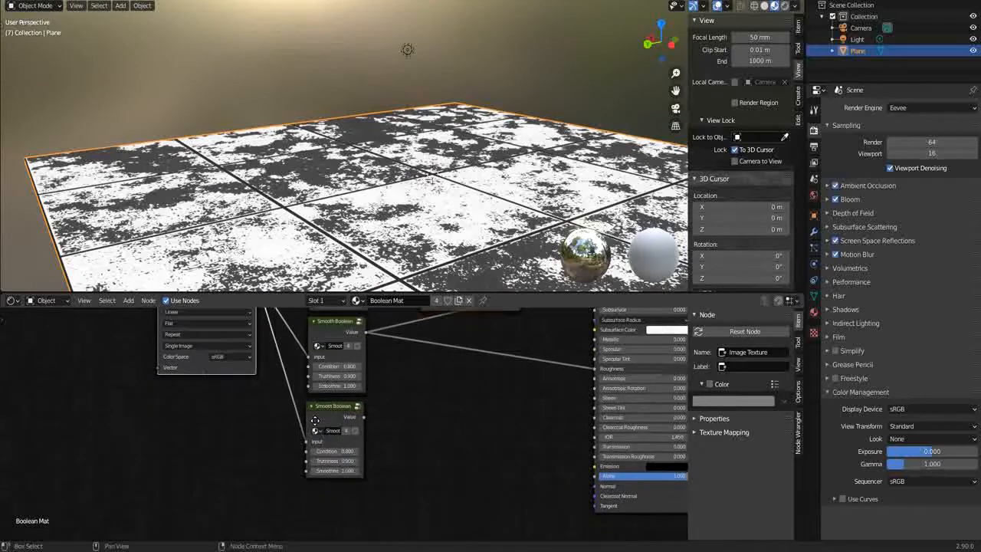
{"action": "scroll", "coordinate": [331, 426], "scroll_direction": "up", "scroll_amount": 1}
{"action": "left_click_drag", "start_coordinate": [351, 439], "coordinate": [621, 360]}
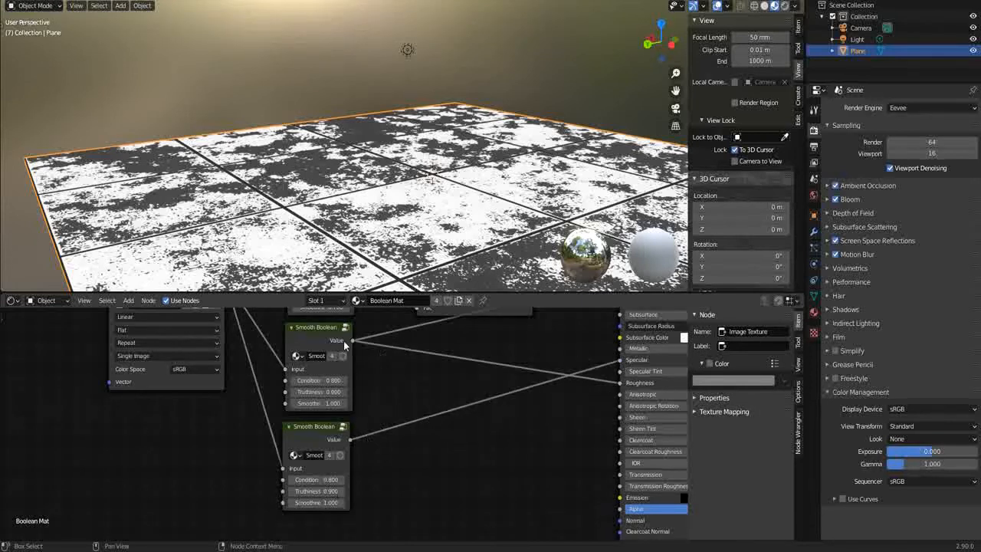
Compare the specular and roughness Smooth Boolean masks, then preview the Principled BSDF on the plane.
{"action": "left_click", "coordinate": [309, 429], "text": "ctrl+shift"}
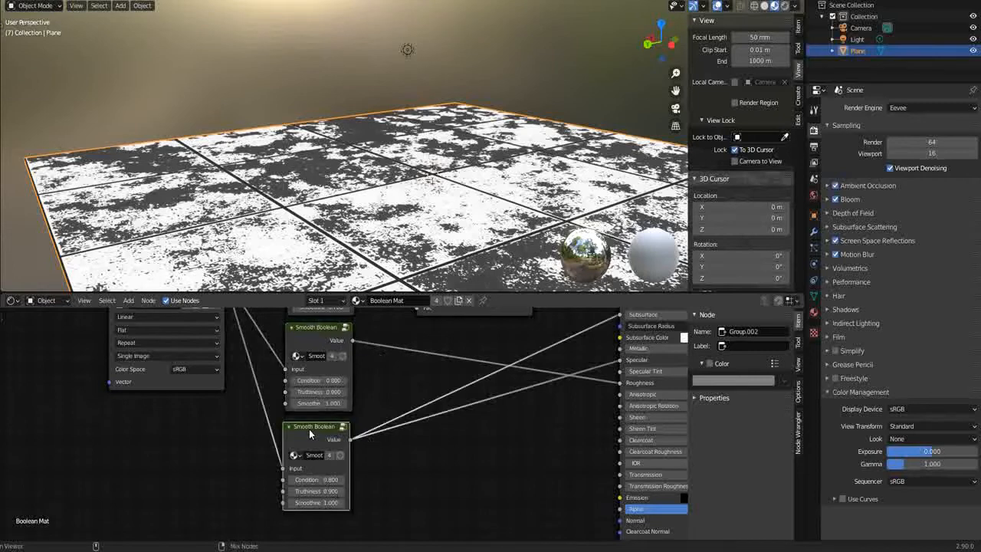
{"action": "left_click", "coordinate": [313, 338], "text": "ctrl+shift"}
{"action": "scroll", "coordinate": [625, 417], "scroll_direction": "down", "scroll_amount": 2}
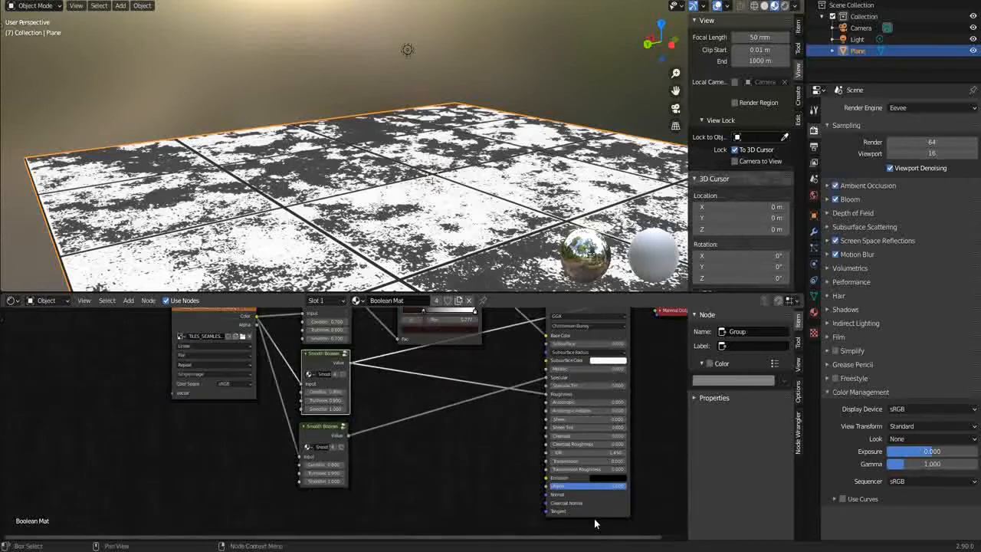
{"action": "left_click", "coordinate": [594, 475], "text": "ctrl+shift"}
{"action": "mouse_move", "coordinate": [421, 193]}
{"action": "middle_mouse_down"}
{"action": "mouse_move", "coordinate": [380, 196]}
{"action": "mouse_move", "coordinate": [403, 194]}
{"action": "mouse_move", "coordinate": [401, 241]}
{"action": "middle_mouse_up"}
{"action": "scroll", "coordinate": [403, 222], "scroll_direction": "down", "scroll_amount": 4}
{"action": "scroll", "coordinate": [403, 223], "scroll_direction": "up", "scroll_amount": 4}
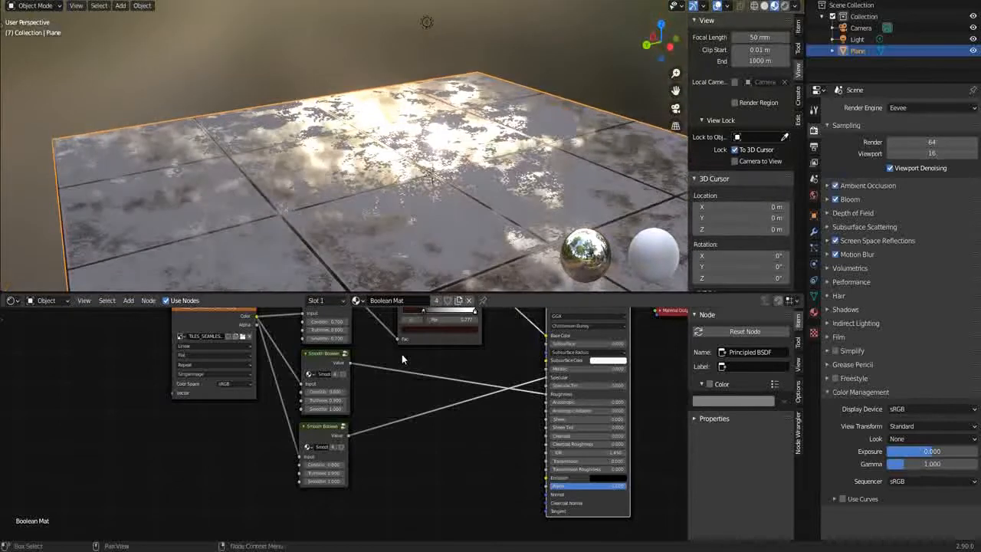
Adjust the Smooth Boolean feeding Specular, keeping Condition at 0.800 and setting Truthiness to 0.700.
{"action": "scroll", "coordinate": [330, 446], "scroll_direction": "up", "scroll_amount": 4}
{"action": "middle_click_drag", "start_coordinate": [354, 440], "coordinate": [434, 401]}
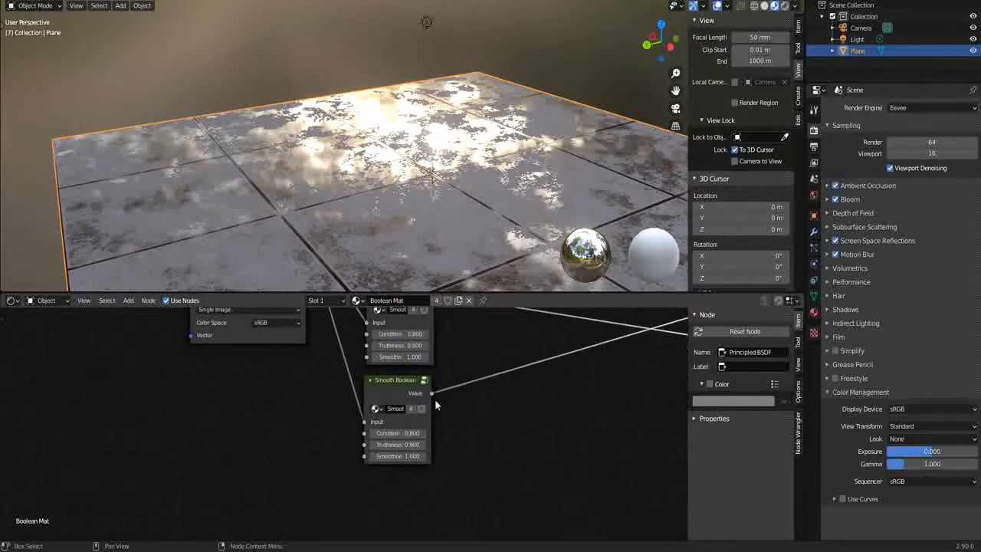
{"action": "left_click_drag", "start_coordinate": [387, 434], "coordinate": [379, 434]}
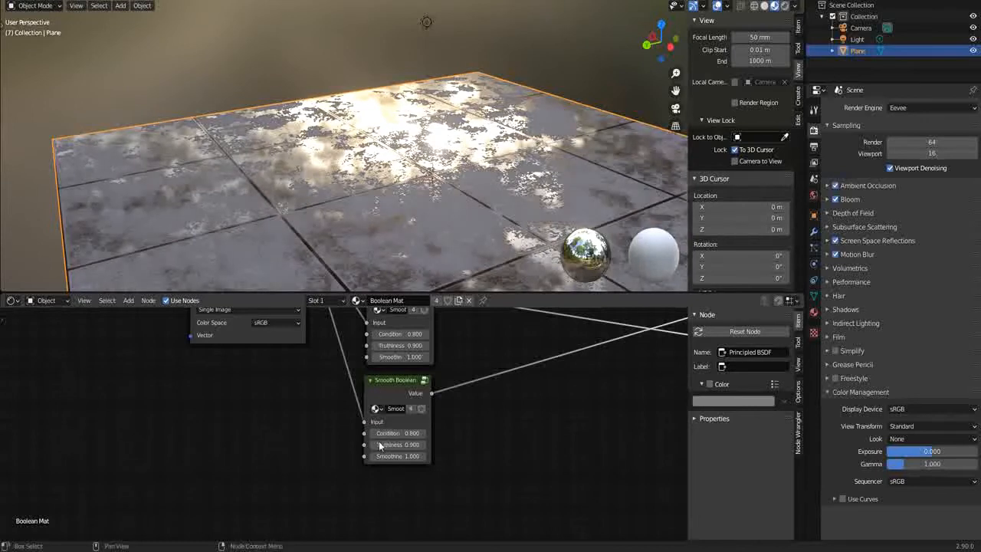
{"action": "left_click_drag", "start_coordinate": [379, 442], "coordinate": [374, 444]}
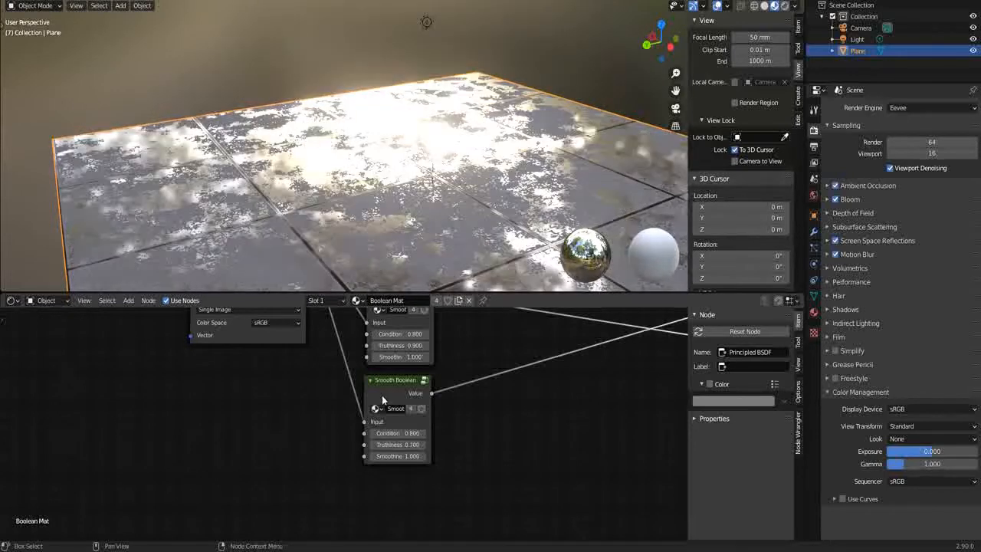
Set the roughness Smooth Boolean's Condition to 0.700 and its Truthiness to 0.800.
{"action": "scroll", "coordinate": [381, 394], "scroll_direction": "up", "scroll_amount": 3}
{"action": "mouse_move", "coordinate": [411, 379]}
{"action": "left_mouse_down"}
{"action": "mouse_move", "coordinate": [412, 361]}
{"action": "mouse_move", "coordinate": [397, 362]}
{"action": "mouse_move", "coordinate": [407, 362]}
{"action": "left_mouse_up"}
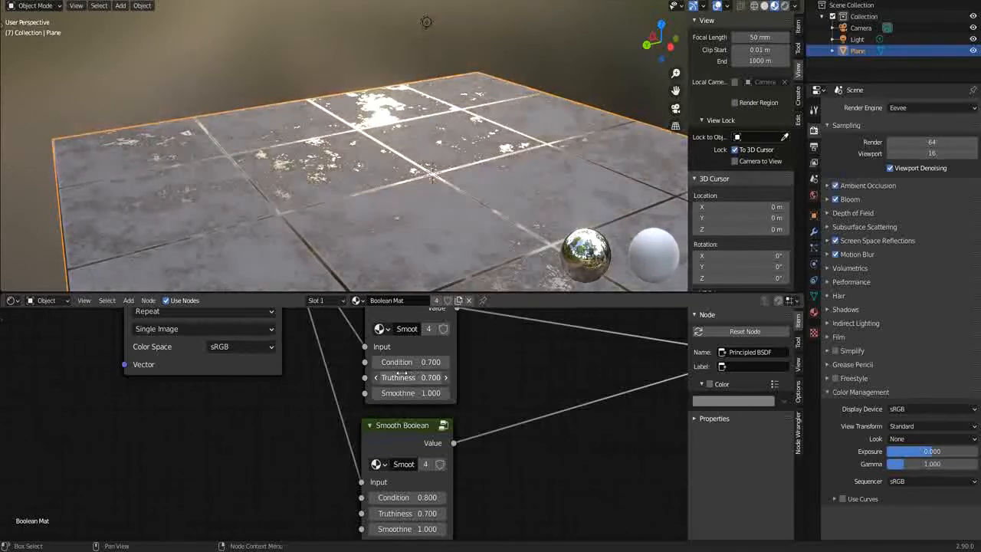
{"action": "left_click_drag", "start_coordinate": [399, 373], "coordinate": [400, 373]}
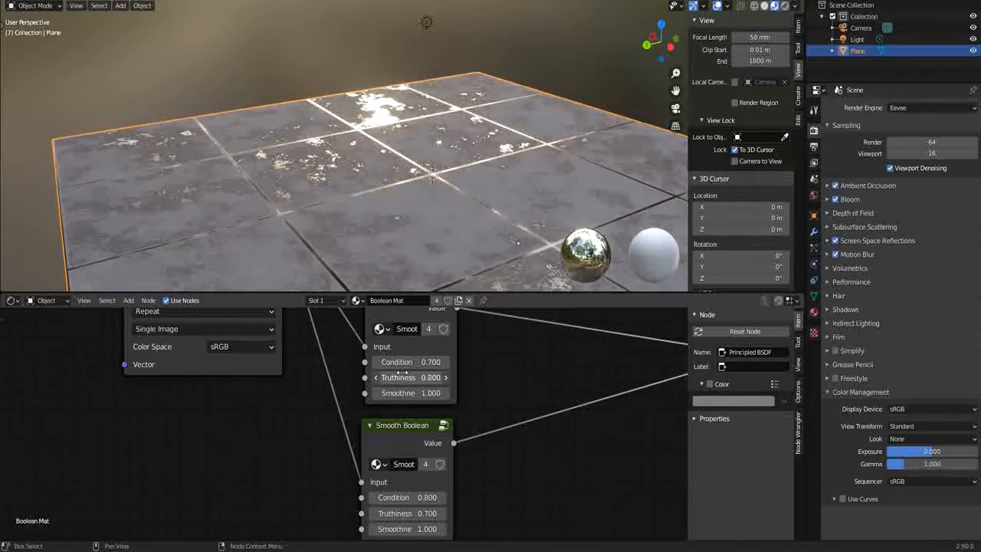
Try lower Smoothness values on the roughness Smooth Boolean and return it to 1.000.
{"action": "scroll", "coordinate": [408, 393], "scroll_direction": "down", "scroll_amount": 6, "text": "ctrl"}
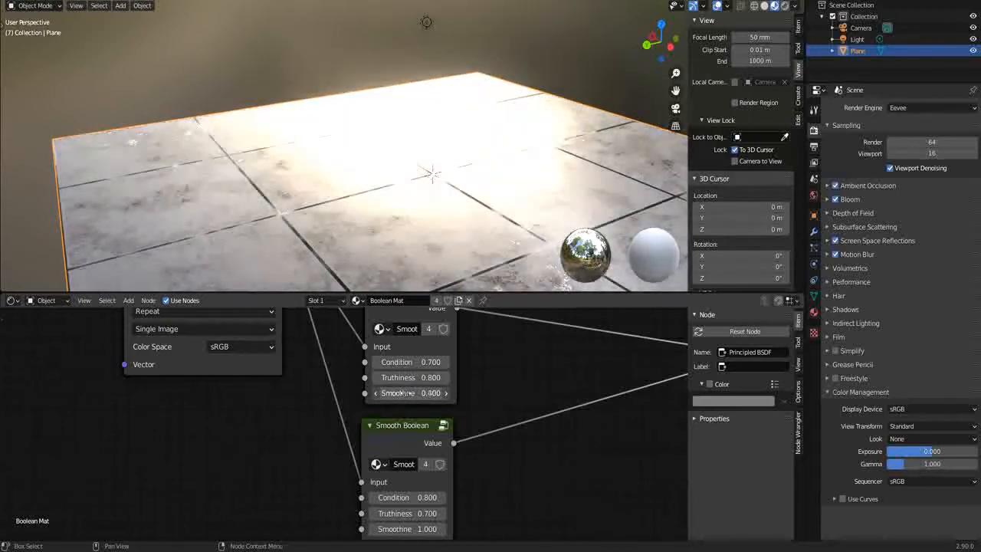
{"action": "scroll", "coordinate": [408, 393], "scroll_direction": "up", "scroll_amount": 8, "text": "ctrl"}
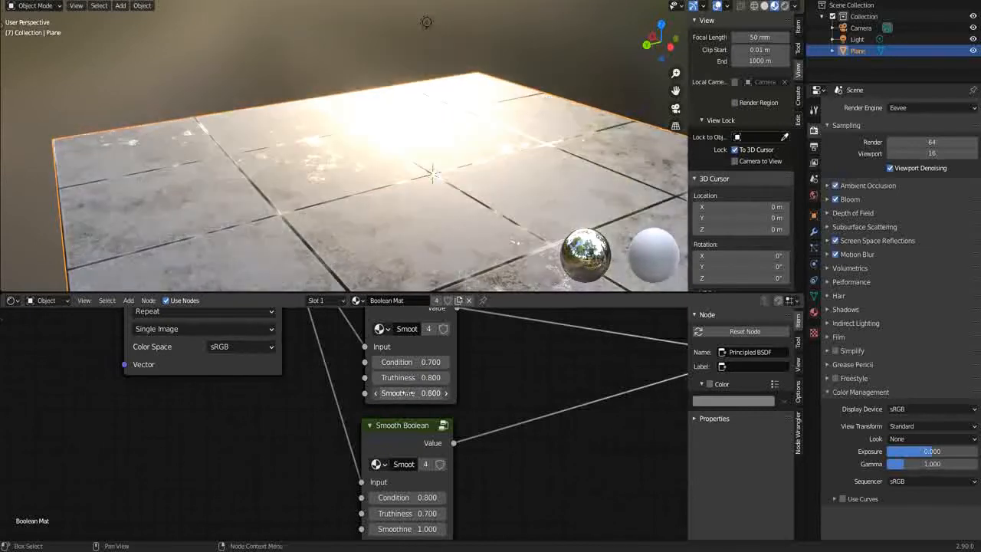
{"action": "scroll", "coordinate": [407, 393], "scroll_direction": "up", "scroll_amount": 2, "text": "ctrl"}
{"action": "scroll", "coordinate": [414, 393], "scroll_direction": "down", "scroll_amount": 10, "text": "ctrl"}
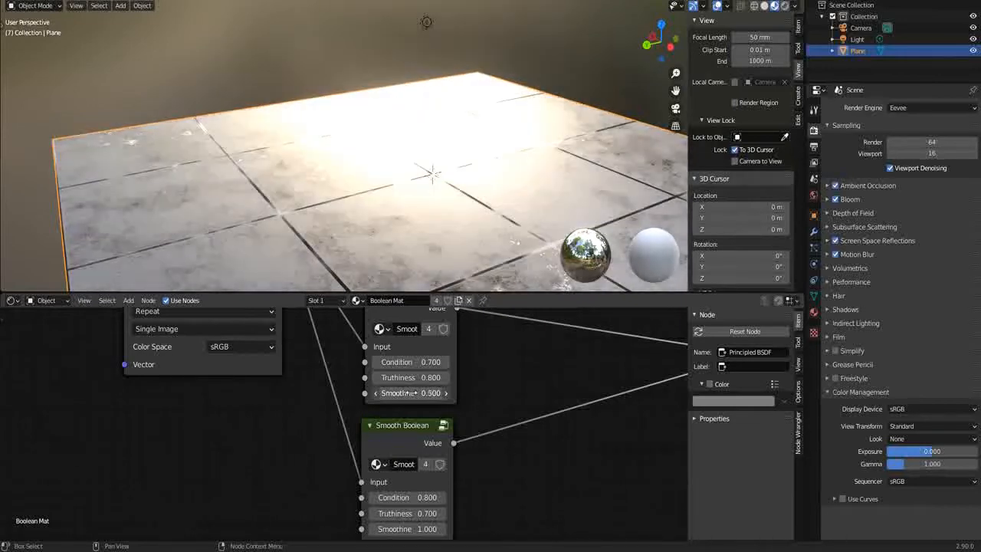
{"action": "scroll", "coordinate": [414, 393], "scroll_direction": "up", "scroll_amount": 10, "text": "ctrl"}
{"action": "scroll", "coordinate": [414, 393], "scroll_direction": "down", "scroll_amount": 10, "text": "ctrl"}
{"action": "scroll", "coordinate": [414, 393], "scroll_direction": "up", "scroll_amount": 10, "text": "ctrl"}
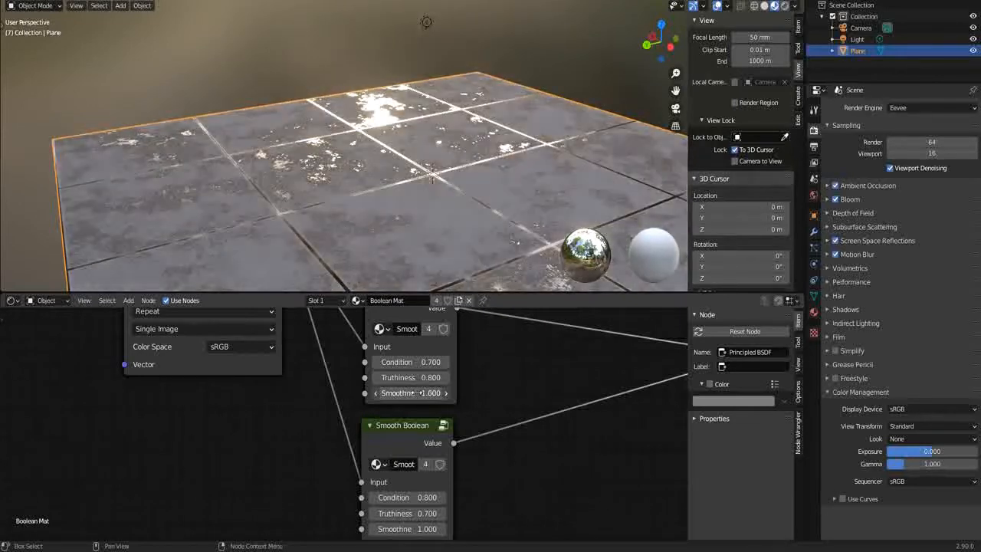
Move the ColorRamp's dark stop to position 0.441.
{"action": "scroll", "coordinate": [413, 393], "scroll_direction": "down", "scroll_amount": 5}
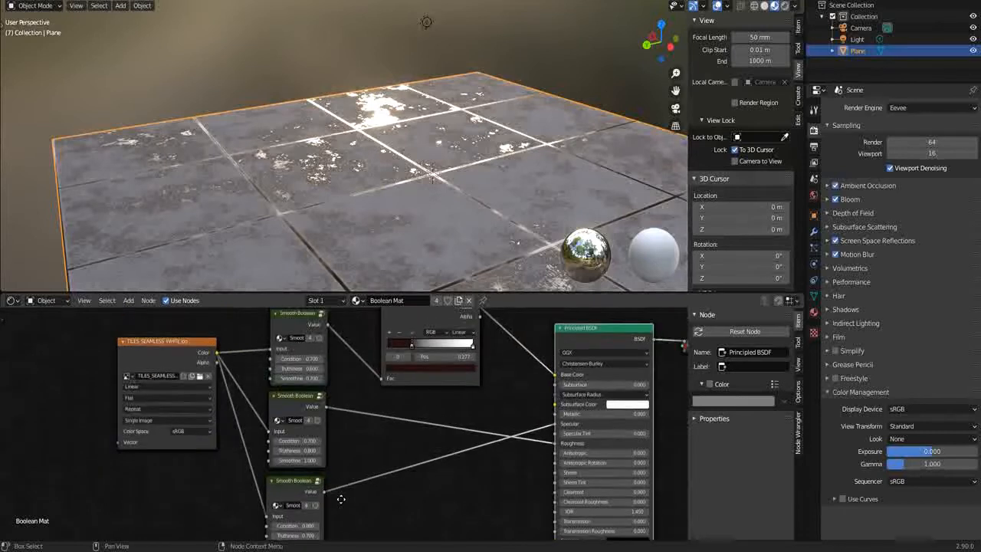
{"action": "scroll", "coordinate": [348, 493], "scroll_direction": "down", "scroll_amount": 3}
{"action": "middle_click_drag", "start_coordinate": [341, 498], "coordinate": [383, 497]}
{"action": "scroll", "coordinate": [348, 493], "scroll_direction": "up", "scroll_amount": 4}
{"action": "scroll", "coordinate": [392, 441], "scroll_direction": "down", "scroll_amount": 1}
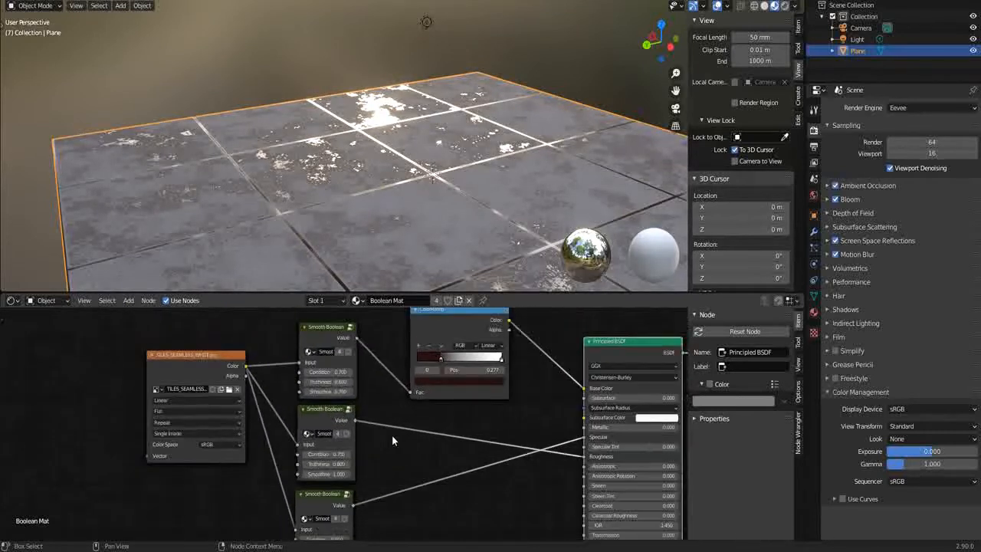
{"action": "mouse_move", "coordinate": [441, 356]}
{"action": "left_mouse_down"}
{"action": "mouse_move", "coordinate": [479, 352]}
{"action": "mouse_move", "coordinate": [408, 343]}
{"action": "mouse_move", "coordinate": [456, 340]}
{"action": "mouse_move", "coordinate": [439, 337]}
{"action": "left_mouse_up"}
{"action": "scroll", "coordinate": [312, 358], "scroll_direction": "up", "scroll_amount": 2}
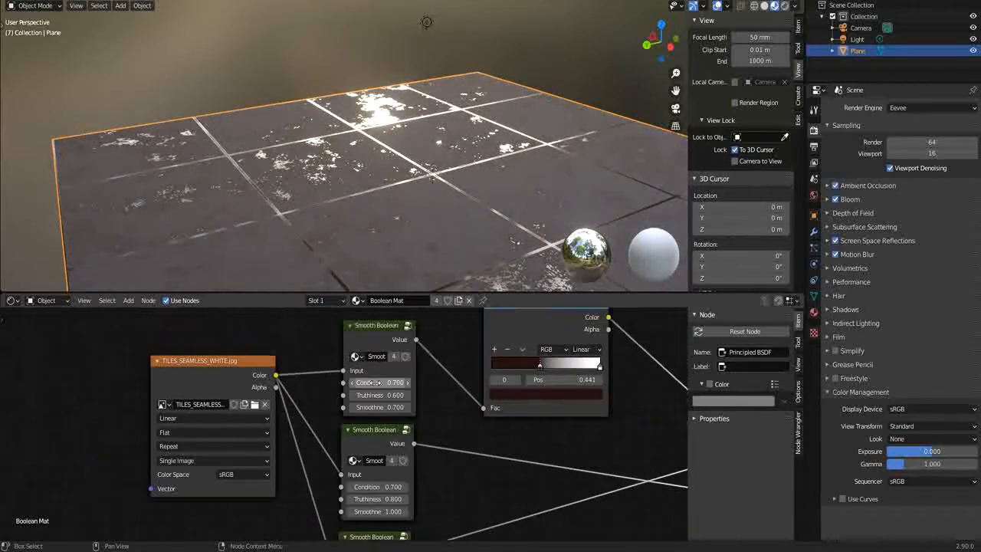
Preview the roughness Smooth Boolean mask followed by the specular one, and examine the latter on the plane.
{"action": "left_click", "coordinate": [370, 434], "text": "ctrl+shift"}
{"action": "scroll", "coordinate": [375, 428], "scroll_direction": "down", "scroll_amount": 2}
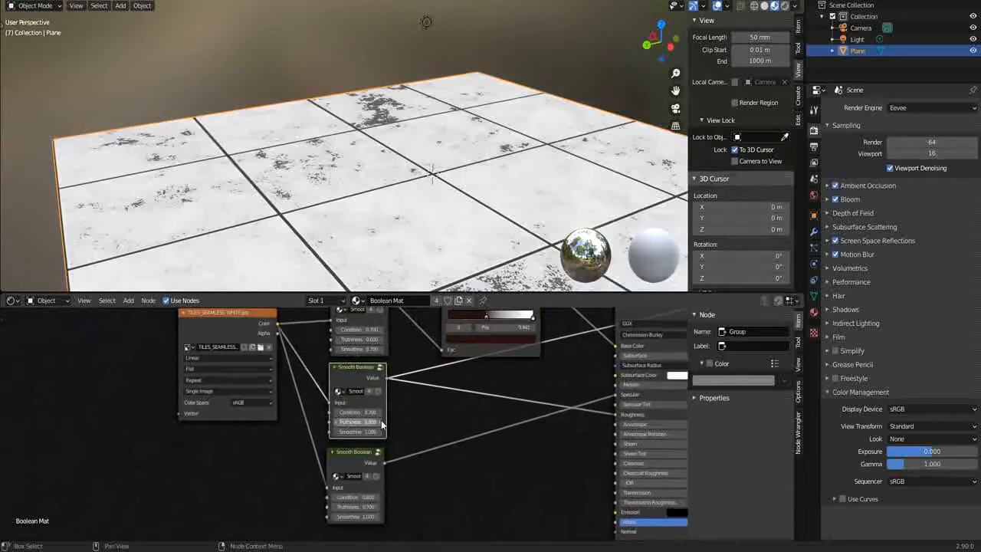
{"action": "scroll", "coordinate": [382, 425], "scroll_direction": "down", "scroll_amount": 2}
{"action": "left_click", "coordinate": [318, 424], "text": "ctrl+shift"}
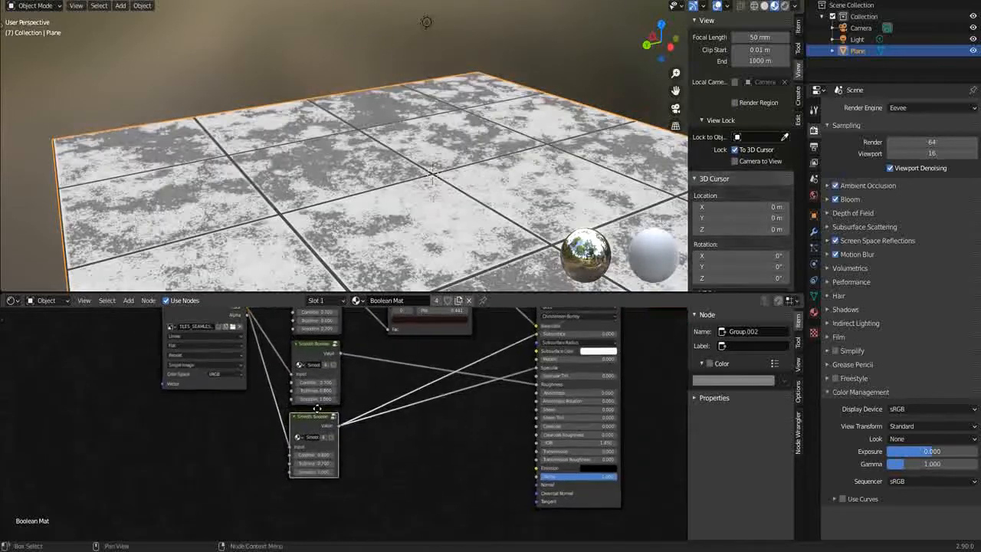
{"action": "middle_click_drag", "start_coordinate": [316, 408], "coordinate": [322, 379]}
{"action": "middle_click_drag", "start_coordinate": [337, 156], "coordinate": [332, 174]}
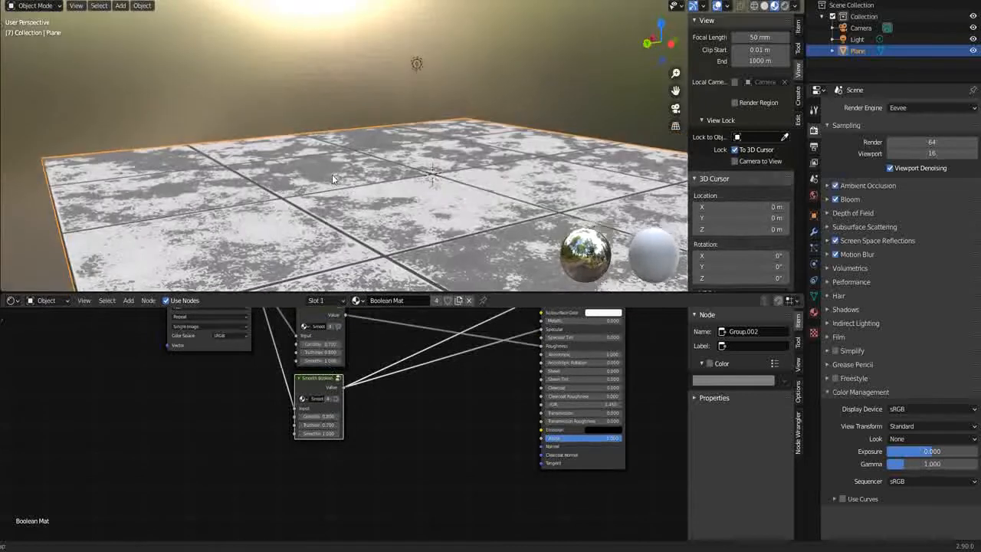
{"action": "scroll", "coordinate": [411, 425], "scroll_direction": "down", "scroll_amount": 1}
Add a Bump node beside the Principled BSDF and connect its Normal output to the shader's Normal input.
{"action": "middle_click_drag", "start_coordinate": [413, 423], "coordinate": [413, 430]}
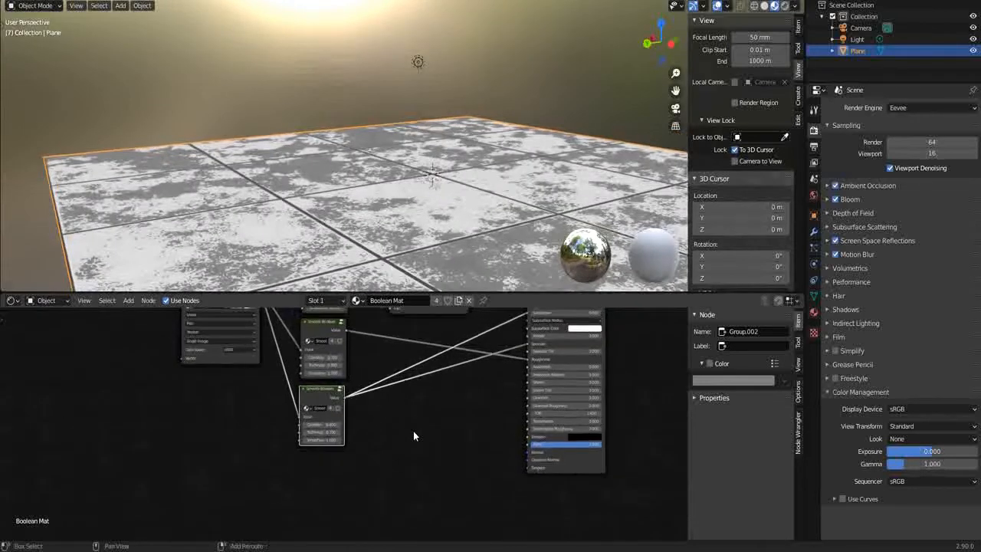
{"action": "key", "text": "shift+a"}
{"action": "left_click", "coordinate": [401, 413]}
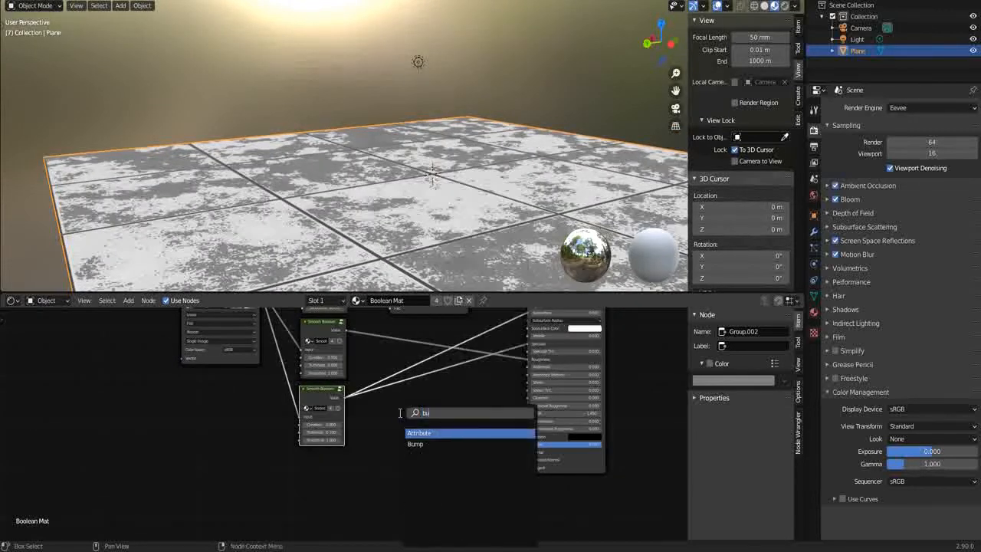
{"action": "key", "text": "Return"}
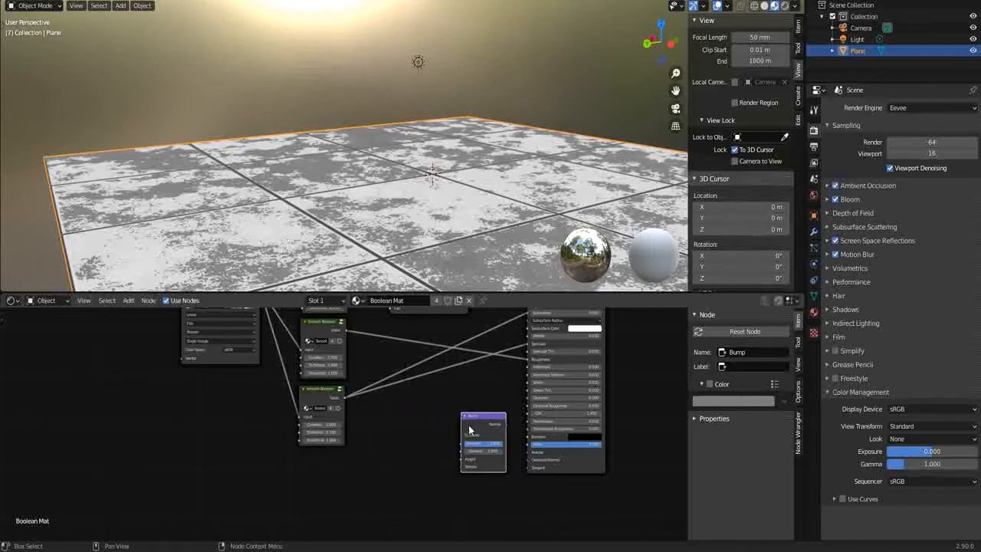
{"action": "left_click", "coordinate": [470, 437]}
{"action": "scroll", "coordinate": [470, 437], "scroll_direction": "up", "scroll_amount": 2}
{"action": "left_click_drag", "start_coordinate": [492, 413], "coordinate": [436, 405]}
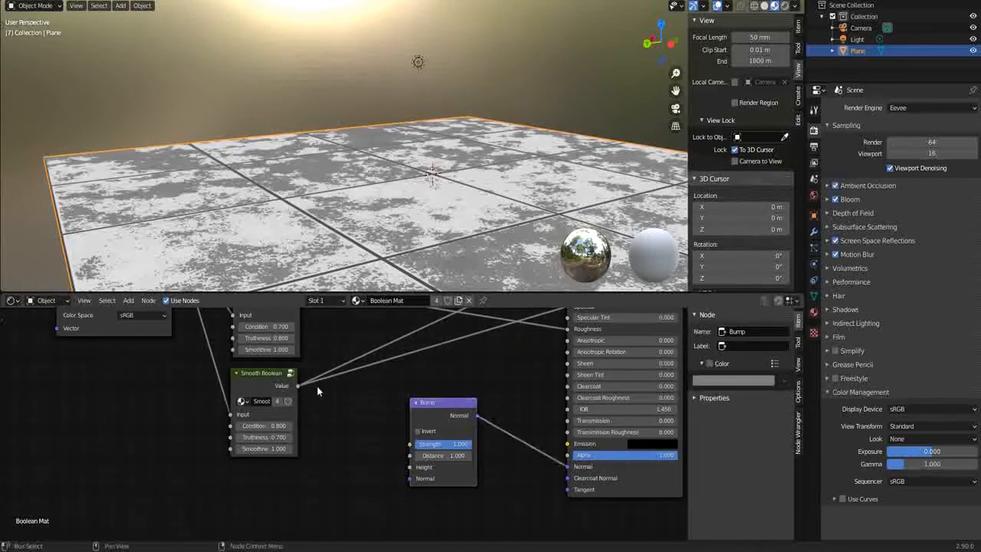
Connect the specular Smooth Boolean's Value to the Bump node's Height and set the Bump Strength to 0.6.
{"action": "left_click_drag", "start_coordinate": [412, 465], "coordinate": [412, 466]}
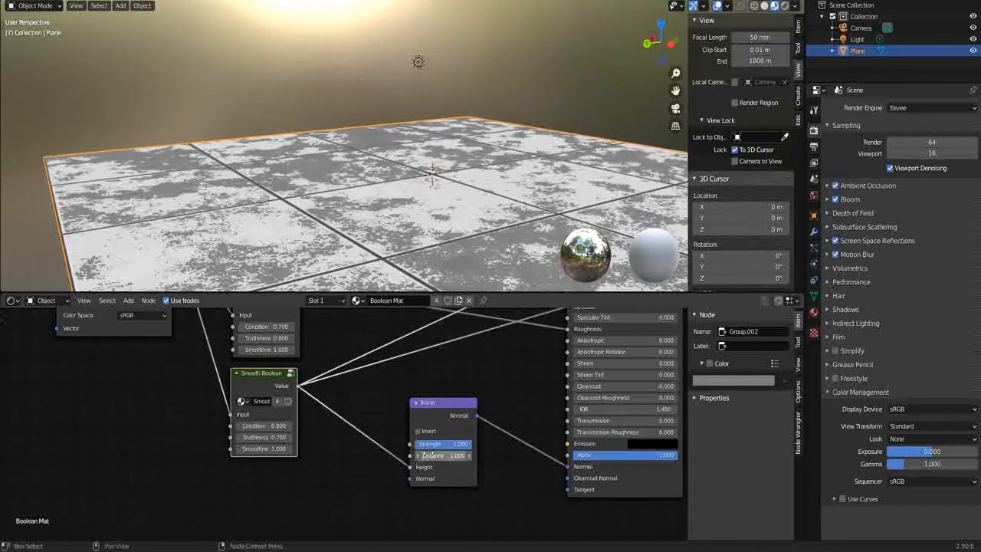
{"action": "left_click", "coordinate": [444, 443]}
{"action": "type", "text": ".6"}
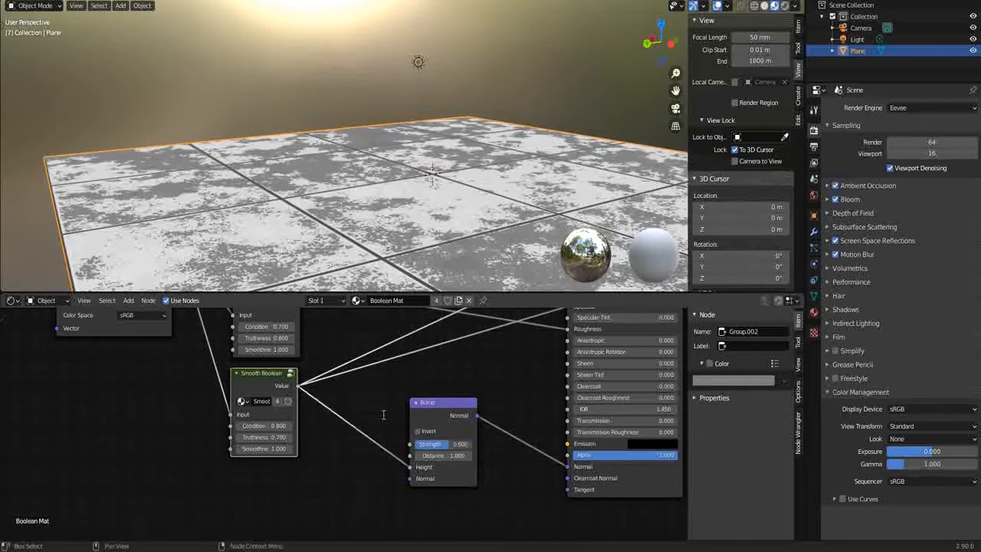
{"action": "key", "text": "Tab"}
{"action": "key", "text": "Tab"}
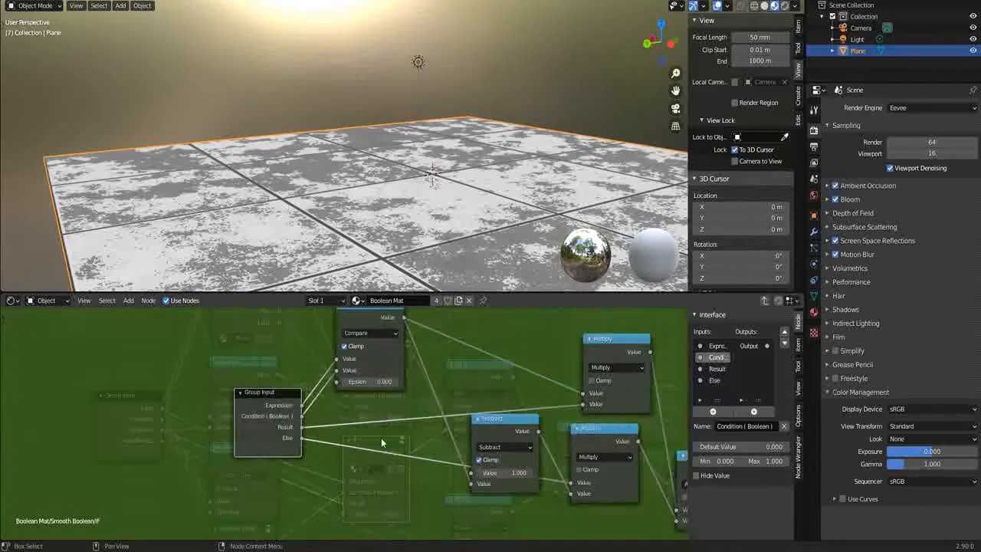
{"action": "left_click", "coordinate": [764, 301]}
{"action": "left_click", "coordinate": [764, 300]}
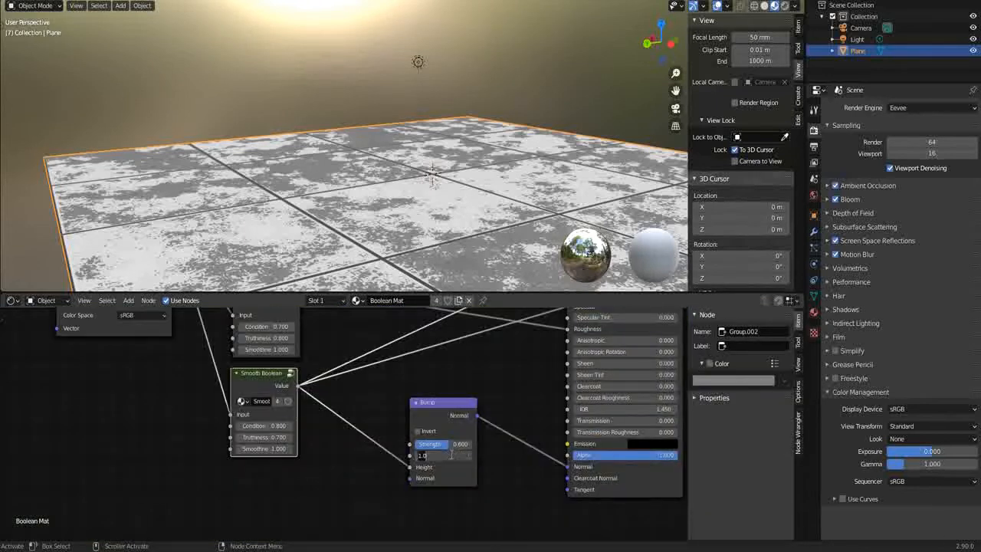
Set the Bump node's Distance to 0.3 and preview the Principled BSDF shading on the plane.
{"action": "scroll", "coordinate": [348, 421], "scroll_direction": "down", "scroll_amount": 3}
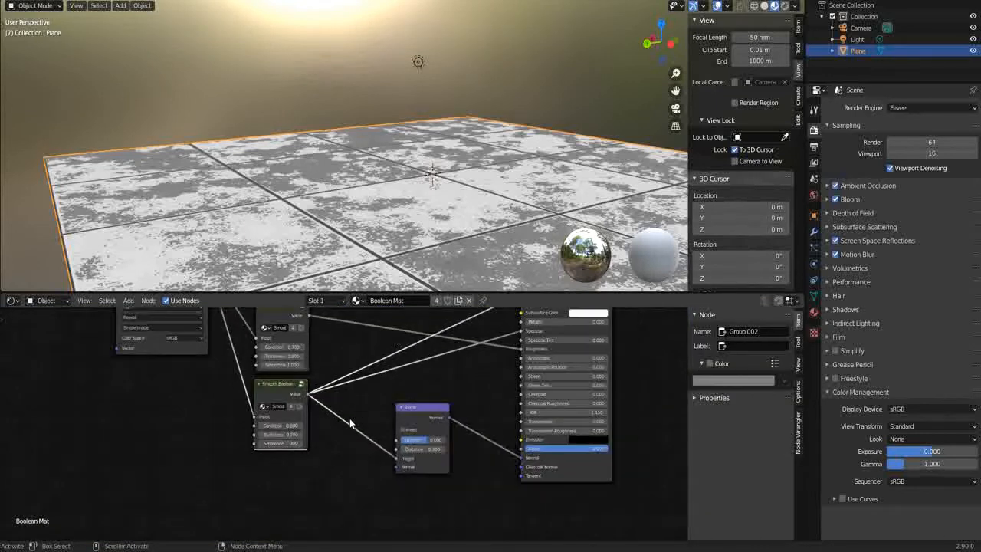
{"action": "left_click", "coordinate": [506, 455]}
{"action": "scroll", "coordinate": [352, 211], "scroll_direction": "down", "scroll_amount": 2}
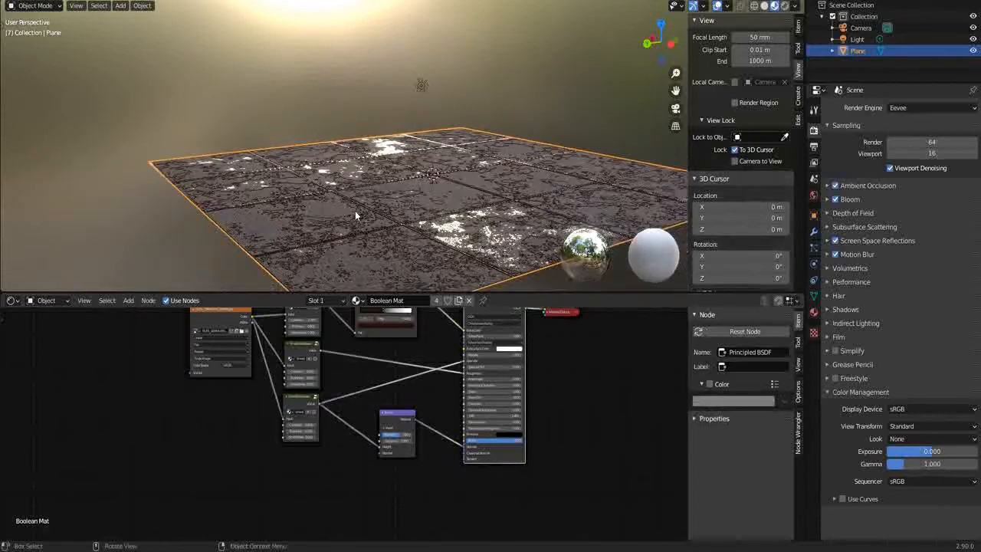
{"action": "middle_click_drag", "start_coordinate": [355, 212], "coordinate": [384, 174]}
{"action": "scroll", "coordinate": [332, 222], "scroll_direction": "up", "scroll_amount": 3}
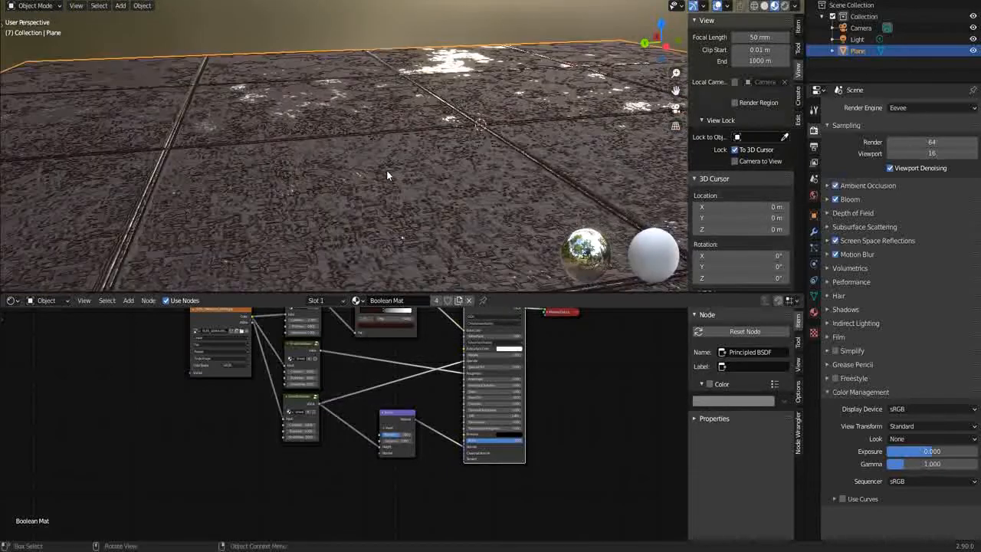
{"action": "scroll", "coordinate": [390, 173], "scroll_direction": "down", "scroll_amount": 4}
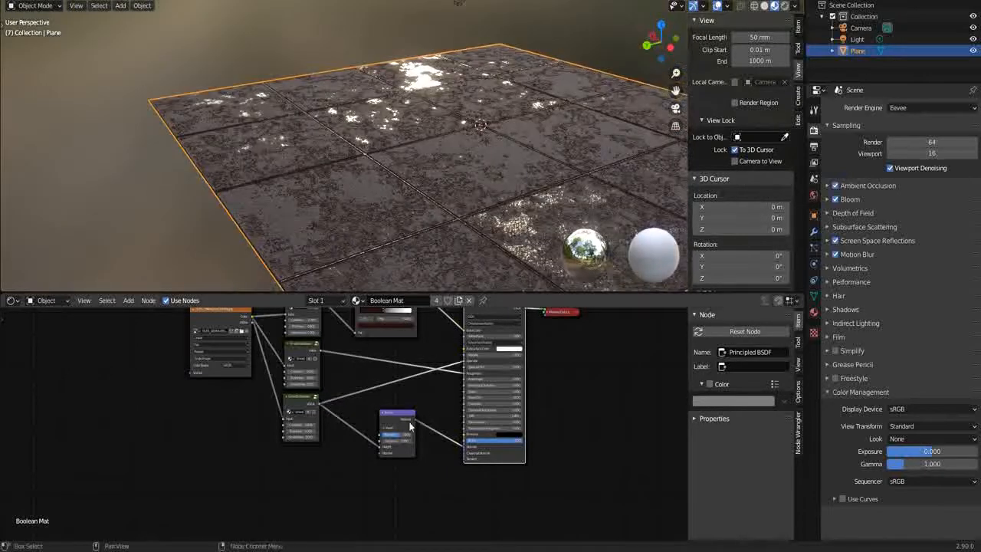
Enable Invert on the Bump node and inspect the bump across the tiles.
{"action": "scroll", "coordinate": [408, 427], "scroll_direction": "up", "scroll_amount": 4}
{"action": "left_click", "coordinate": [431, 433]}
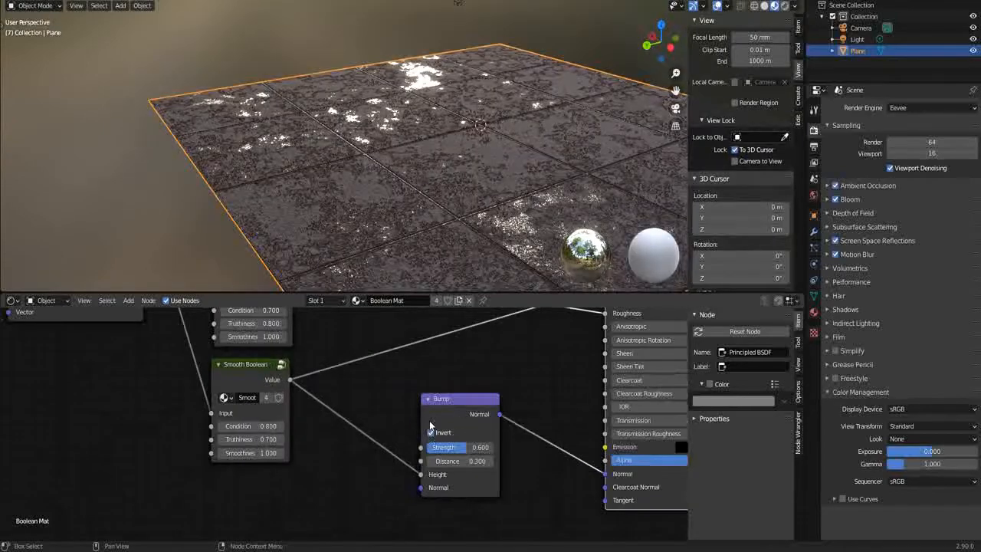
{"action": "scroll", "coordinate": [427, 189], "scroll_direction": "up", "scroll_amount": 3}
{"action": "scroll", "coordinate": [424, 182], "scroll_direction": "down", "scroll_amount": 4}
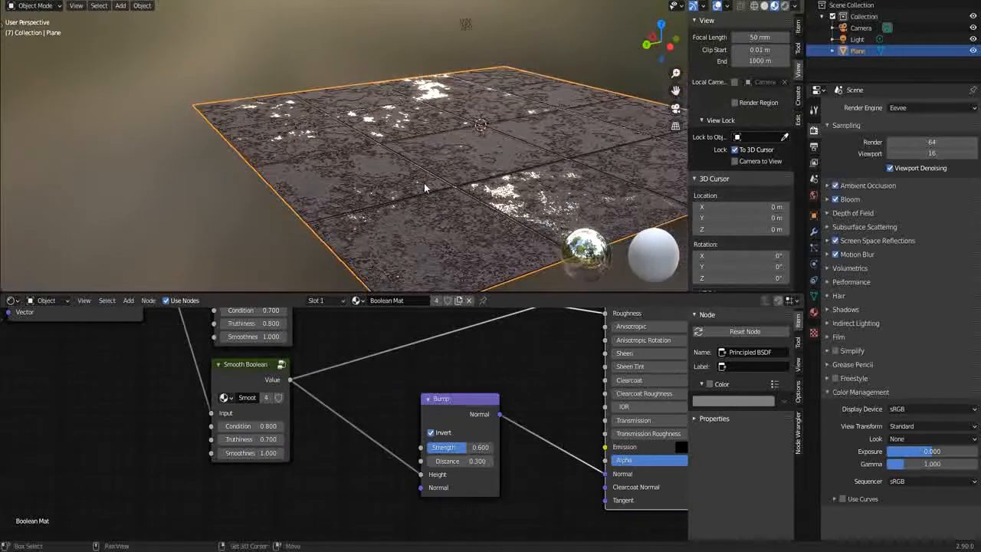
{"action": "middle_click_drag", "start_coordinate": [286, 179], "coordinate": [268, 182]}
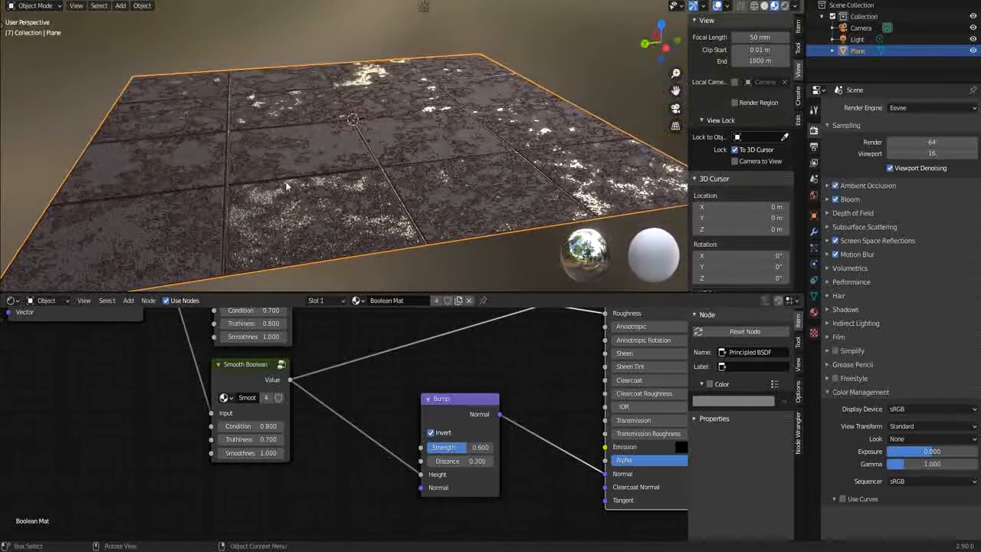
{"action": "scroll", "coordinate": [317, 272], "scroll_direction": "up", "scroll_amount": 1}
{"action": "middle_click_drag", "start_coordinate": [329, 250], "coordinate": [351, 242]}
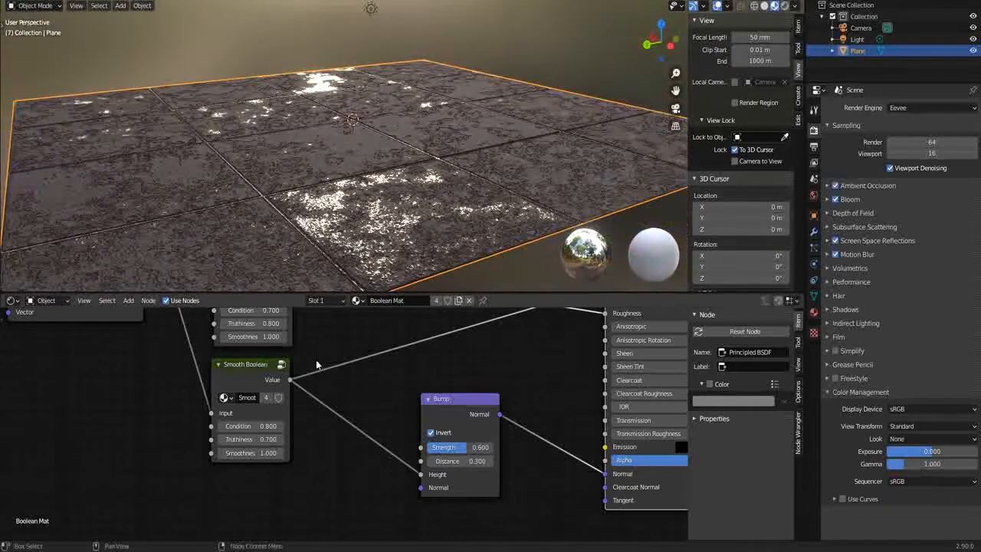
Set both Condition and Truthiness to 0.300 on the Smooth Boolean that drives specular and bump.
{"action": "middle_click_drag", "start_coordinate": [315, 359], "coordinate": [375, 386]}
{"action": "scroll", "coordinate": [375, 386], "scroll_direction": "up", "scroll_amount": 2}
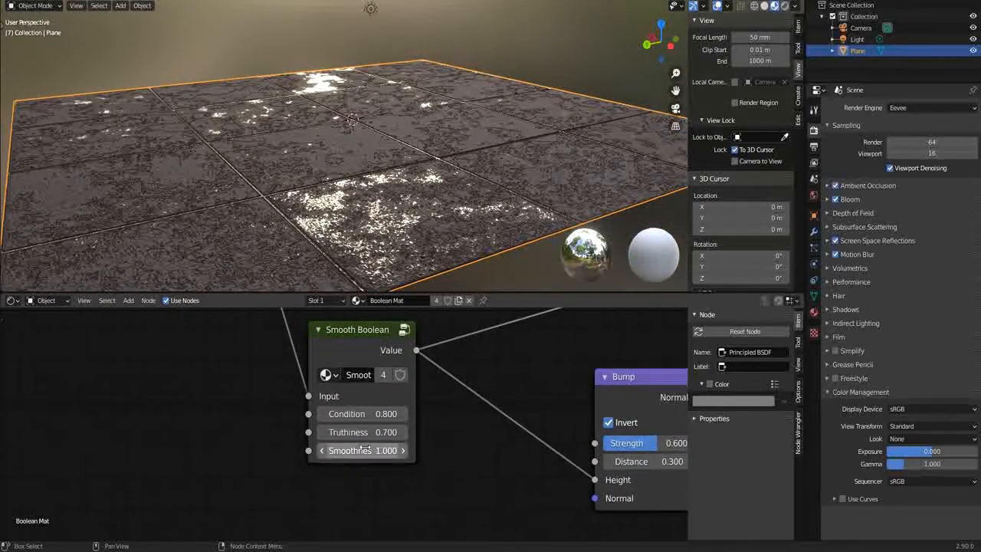
{"action": "left_click_drag", "start_coordinate": [349, 451], "coordinate": [366, 414]}
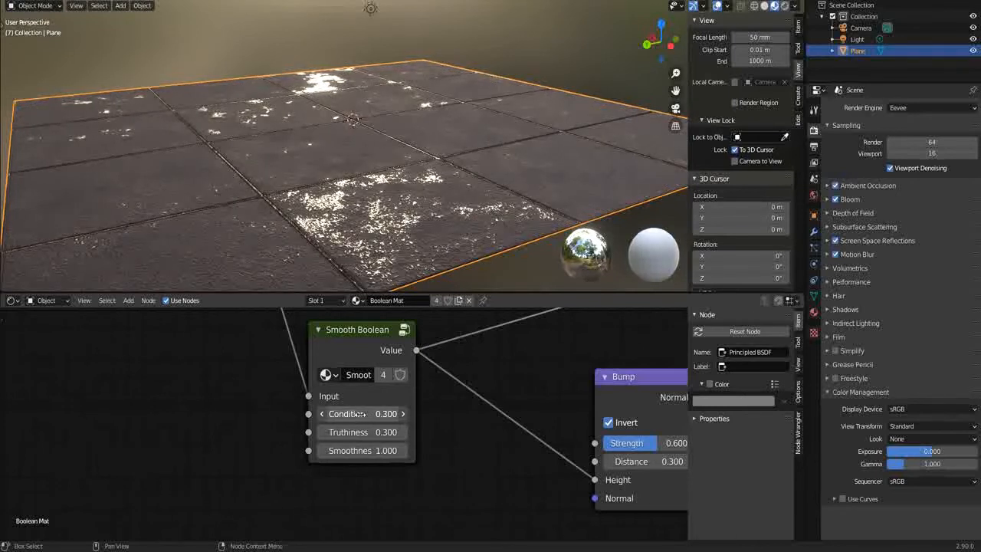
Set the roughness Smooth Boolean to Condition 0.600, Truthiness 0.600 and Smoothness 0.900.
{"action": "scroll", "coordinate": [364, 403], "scroll_direction": "up", "scroll_amount": 2}
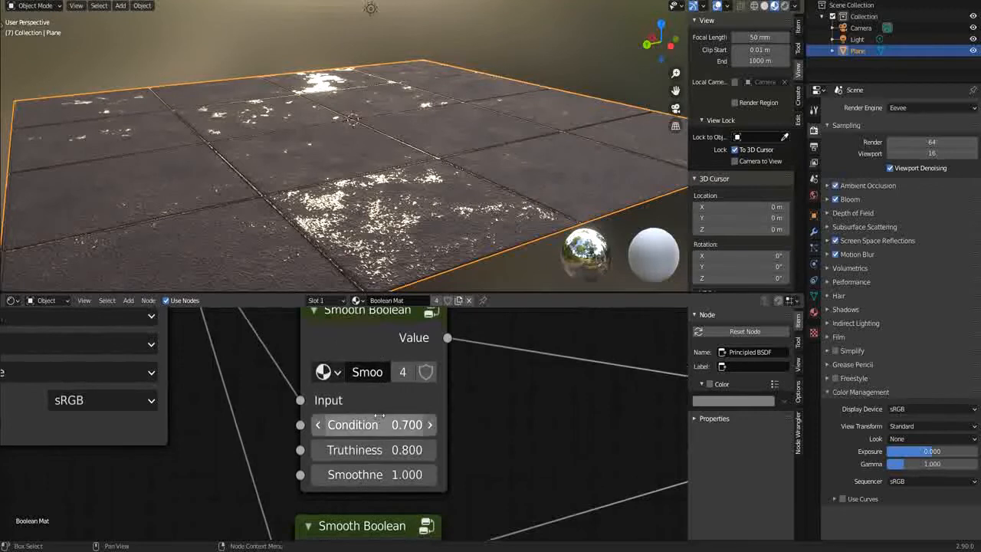
{"action": "left_click_drag", "start_coordinate": [378, 414], "coordinate": [370, 417]}
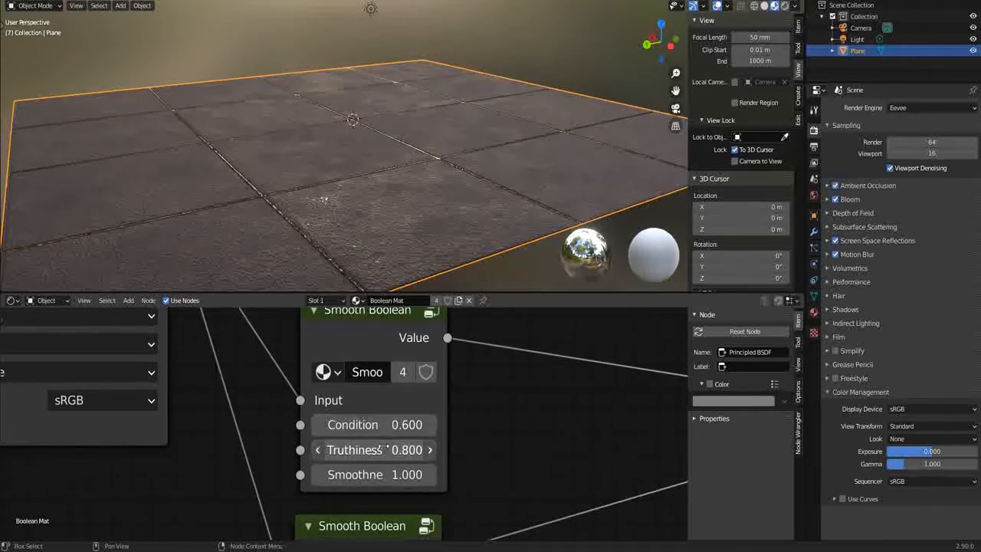
{"action": "mouse_move", "coordinate": [376, 450]}
{"action": "left_mouse_down"}
{"action": "mouse_move", "coordinate": [349, 450]}
{"action": "mouse_move", "coordinate": [373, 447]}
{"action": "left_mouse_up"}
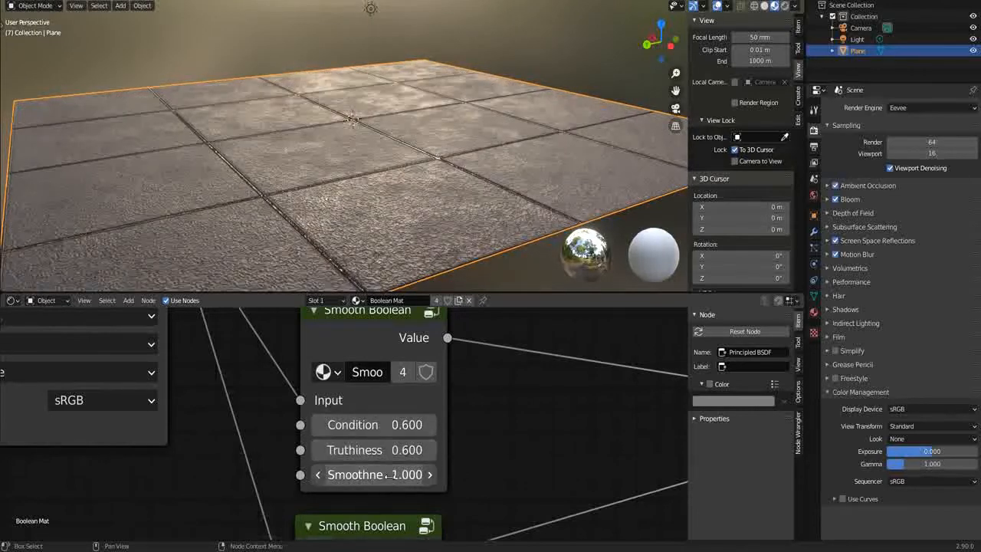
{"action": "mouse_move", "coordinate": [383, 475]}
{"action": "left_mouse_down"}
{"action": "mouse_move", "coordinate": [360, 475]}
{"action": "mouse_move", "coordinate": [381, 475]}
{"action": "left_mouse_up"}
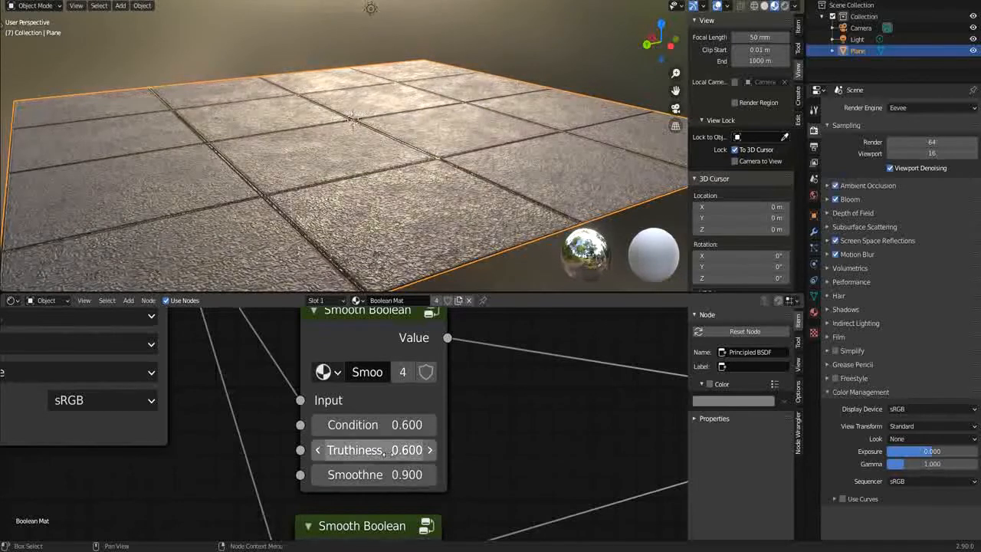
Set the base color Smooth Boolean to Condition 0.300, Truthiness 1.000 and Smoothness 0.600, and check the plane.
{"action": "scroll", "coordinate": [381, 446], "scroll_direction": "down", "scroll_amount": 9}
{"action": "middle_click_drag", "start_coordinate": [379, 420], "coordinate": [404, 529]}
{"action": "scroll", "coordinate": [434, 451], "scroll_direction": "up", "scroll_amount": 3}
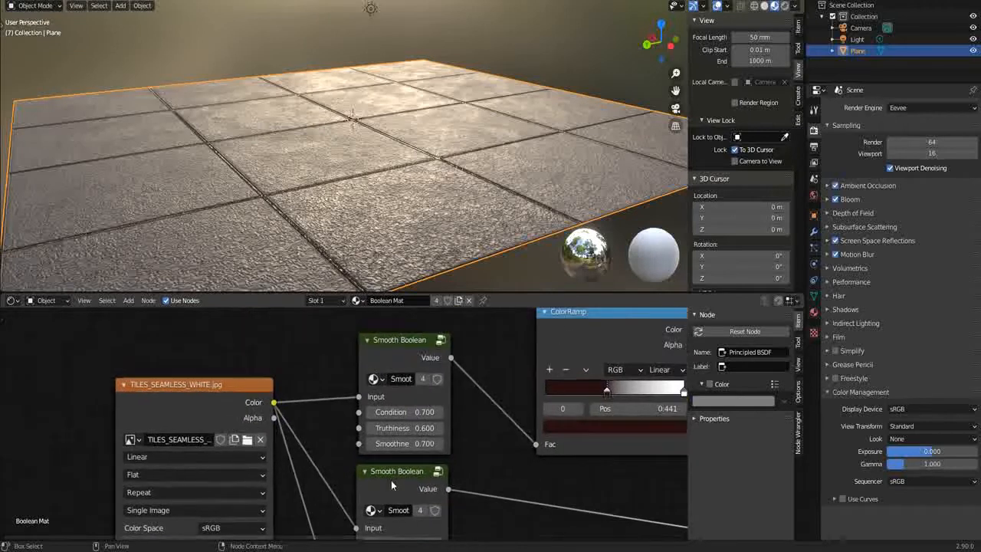
{"action": "scroll", "coordinate": [383, 415], "scroll_direction": "up", "scroll_amount": 4}
{"action": "middle_click_drag", "start_coordinate": [396, 399], "coordinate": [367, 445]}
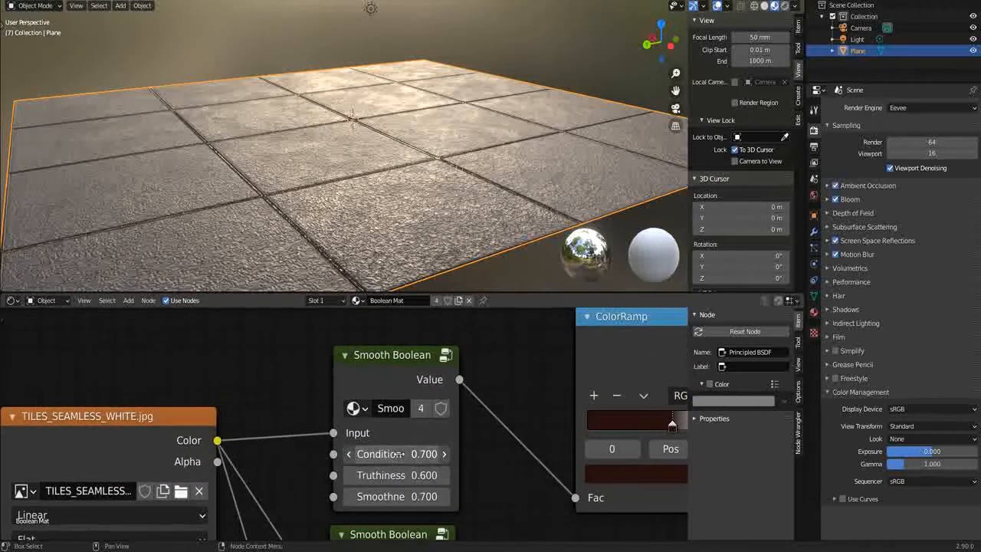
{"action": "left_click_drag", "start_coordinate": [391, 454], "coordinate": [419, 497]}
{"action": "middle_click_drag", "start_coordinate": [349, 214], "coordinate": [348, 255]}
{"action": "scroll", "coordinate": [367, 256], "scroll_direction": "down", "scroll_amount": 5}
{"action": "scroll", "coordinate": [348, 255], "scroll_direction": "down", "scroll_amount": 2}
{"action": "scroll", "coordinate": [350, 230], "scroll_direction": "up", "scroll_amount": 4}
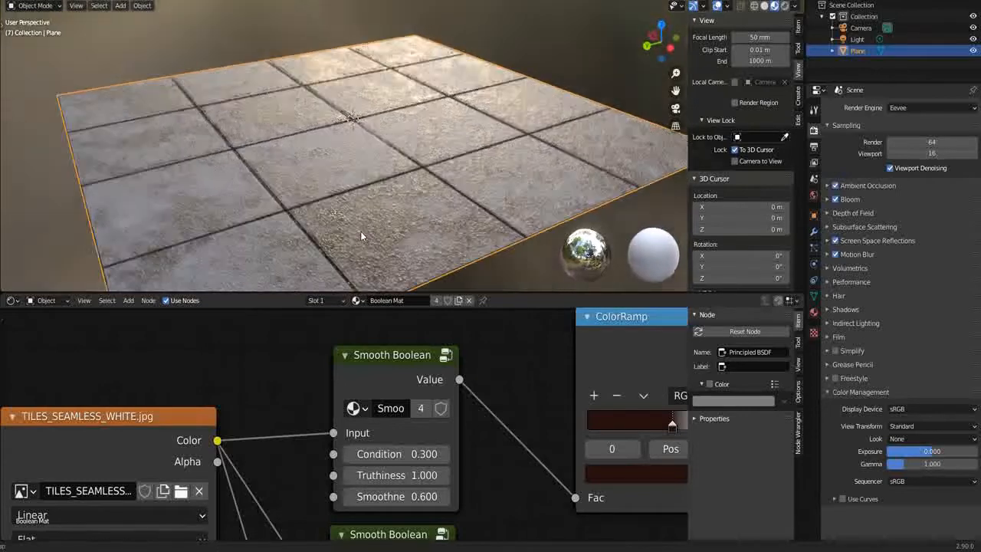
{"action": "scroll", "coordinate": [360, 236], "scroll_direction": "down", "scroll_amount": 4}
{"action": "scroll", "coordinate": [360, 256], "scroll_direction": "up", "scroll_amount": 4}
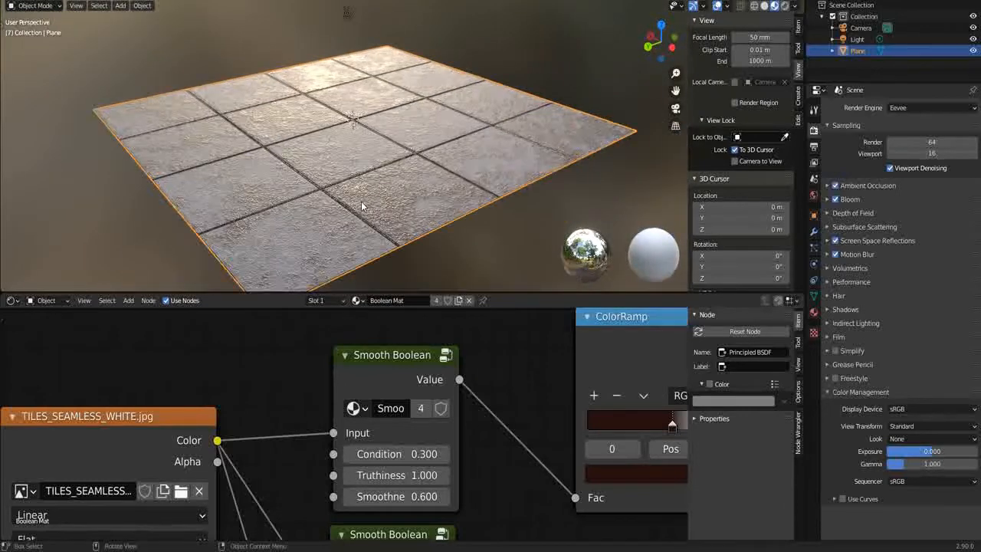
Add a Noise Texture below the image texture and connect its Fac to the roughness Smooth Boolean's Truthiness.
{"action": "scroll", "coordinate": [316, 434], "scroll_direction": "down", "scroll_amount": 1}
{"action": "middle_click_drag", "start_coordinate": [316, 431], "coordinate": [365, 400]}
{"action": "middle_click_drag", "start_coordinate": [376, 453], "coordinate": [289, 488]}
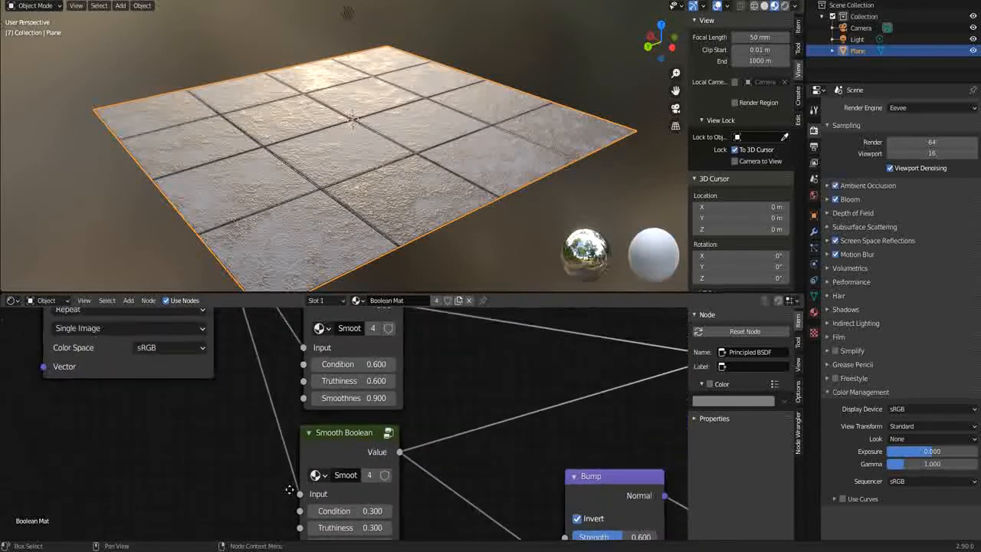
{"action": "scroll", "coordinate": [290, 489], "scroll_direction": "down", "scroll_amount": 3}
{"action": "scroll", "coordinate": [394, 516], "scroll_direction": "up", "scroll_amount": 1}
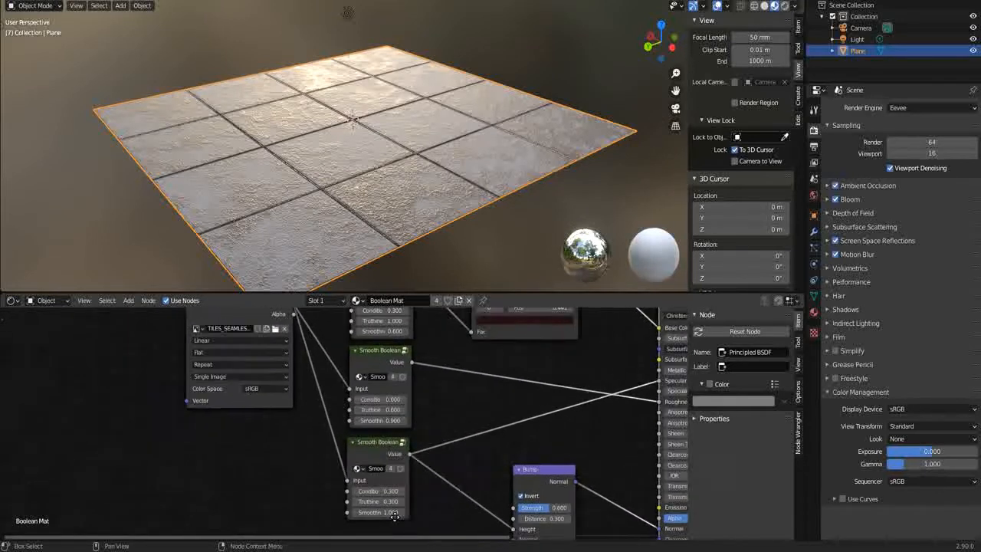
{"action": "middle_click_drag", "start_coordinate": [248, 457], "coordinate": [299, 457]}
{"action": "key", "text": "shift+a"}
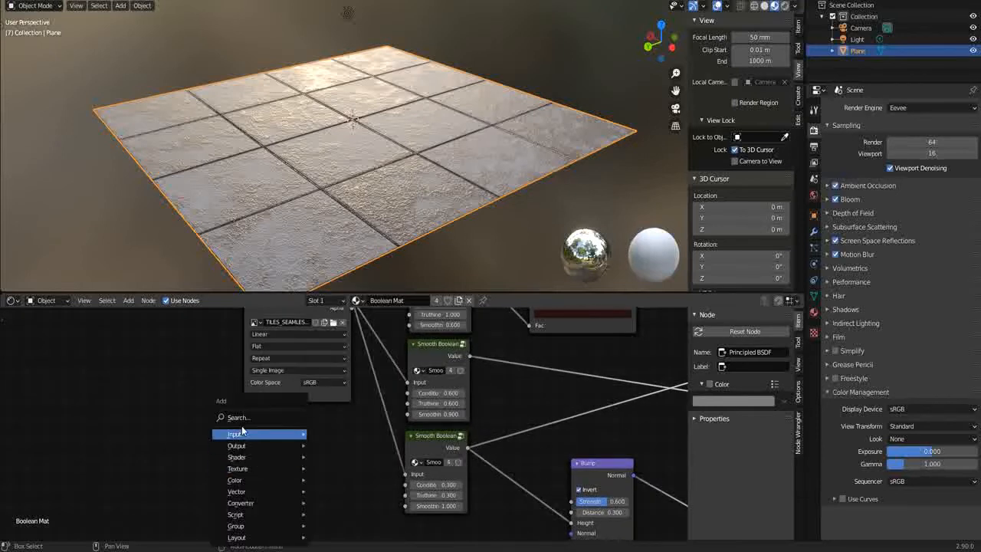
{"action": "left_click", "coordinate": [239, 419]}
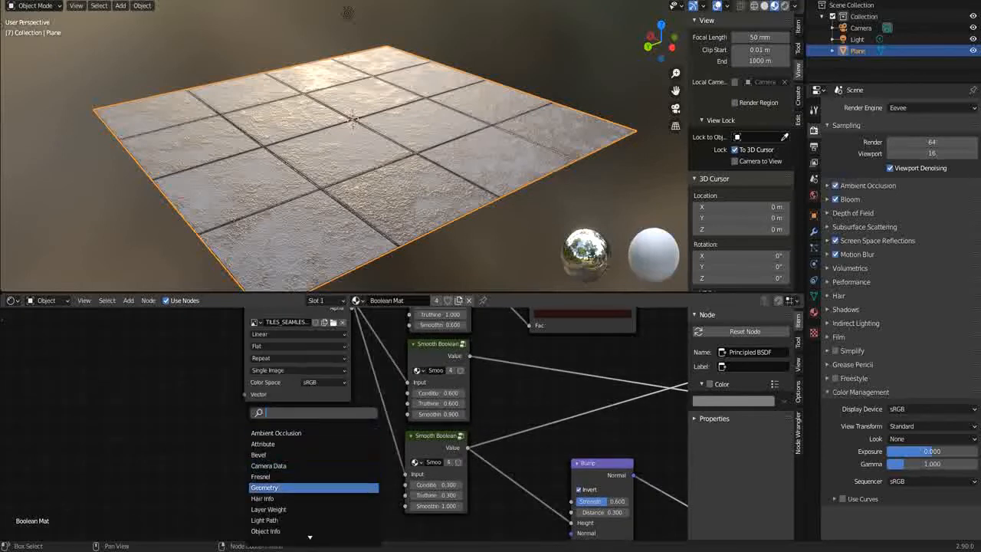
{"action": "type", "text": "no"}
{"action": "key", "text": "Return"}
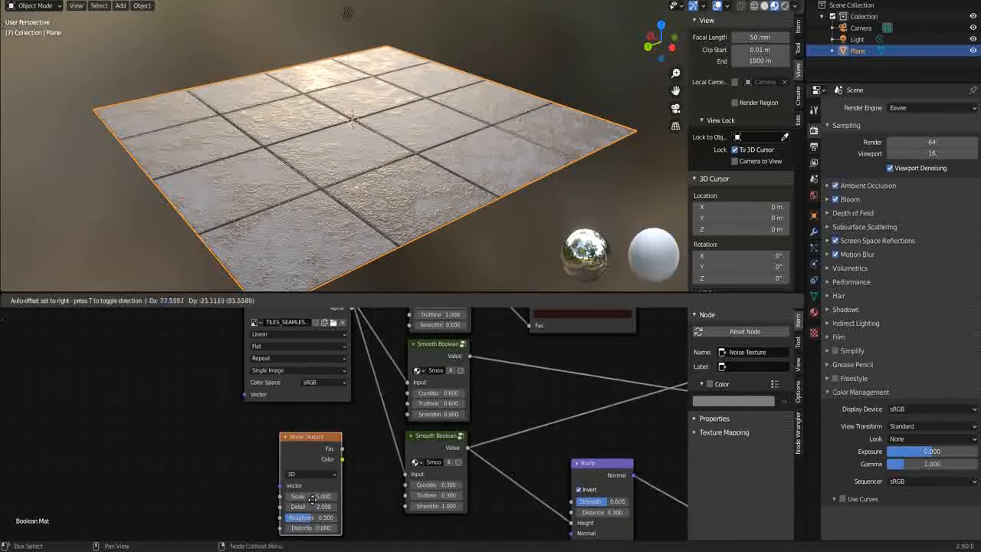
{"action": "left_click", "coordinate": [319, 479]}
{"action": "left_click_drag", "start_coordinate": [354, 433], "coordinate": [409, 404]}
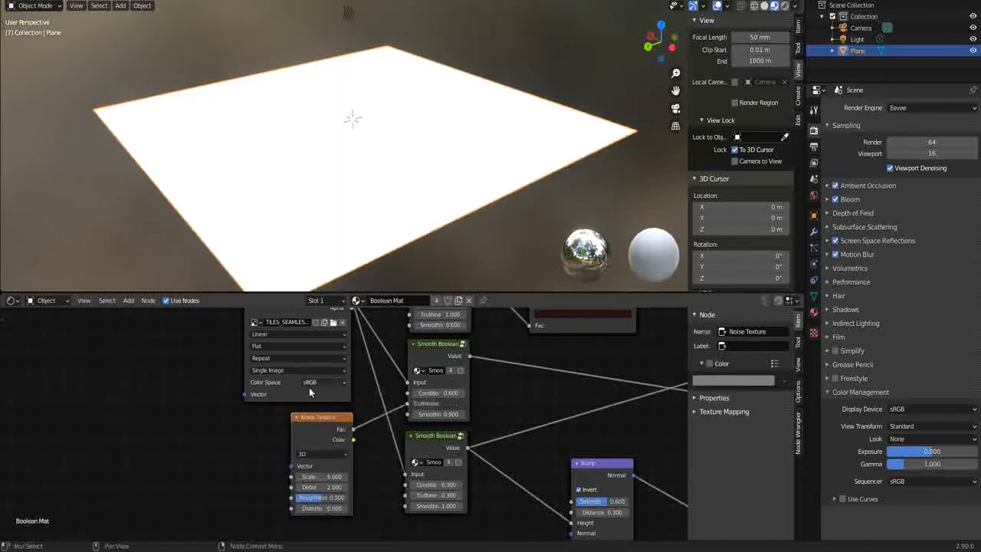
Set the Noise Texture's Scale to 5.700, Detail to 16.000 and Roughness to 0.758.
{"action": "scroll", "coordinate": [376, 107], "scroll_direction": "up", "scroll_amount": 5}
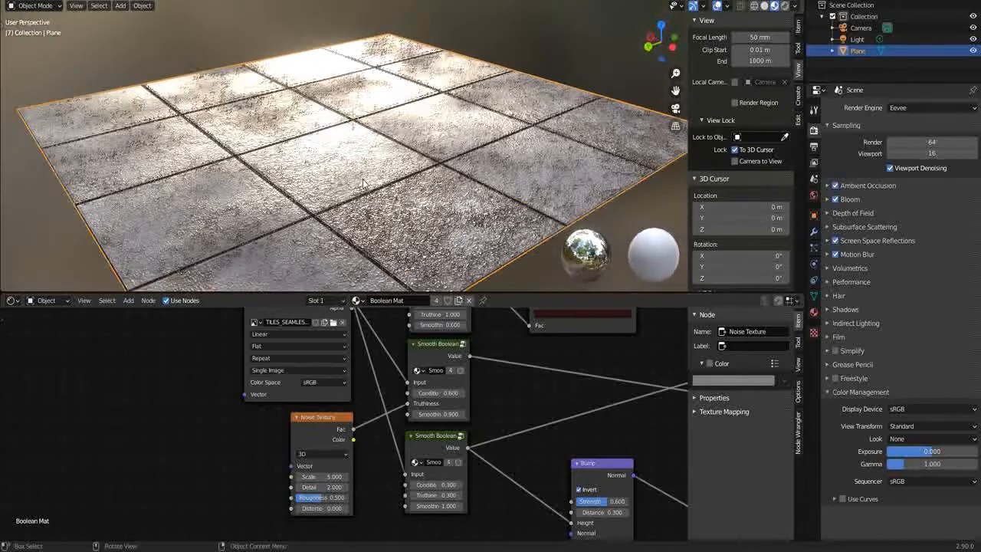
{"action": "middle_click_drag", "start_coordinate": [350, 184], "coordinate": [359, 182]}
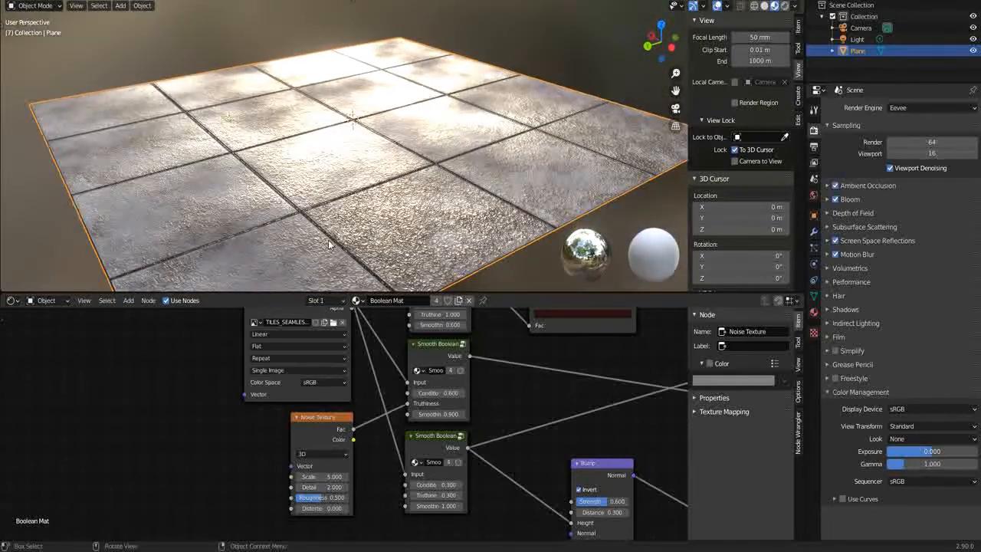
{"action": "scroll", "coordinate": [329, 244], "scroll_direction": "up", "scroll_amount": 3}
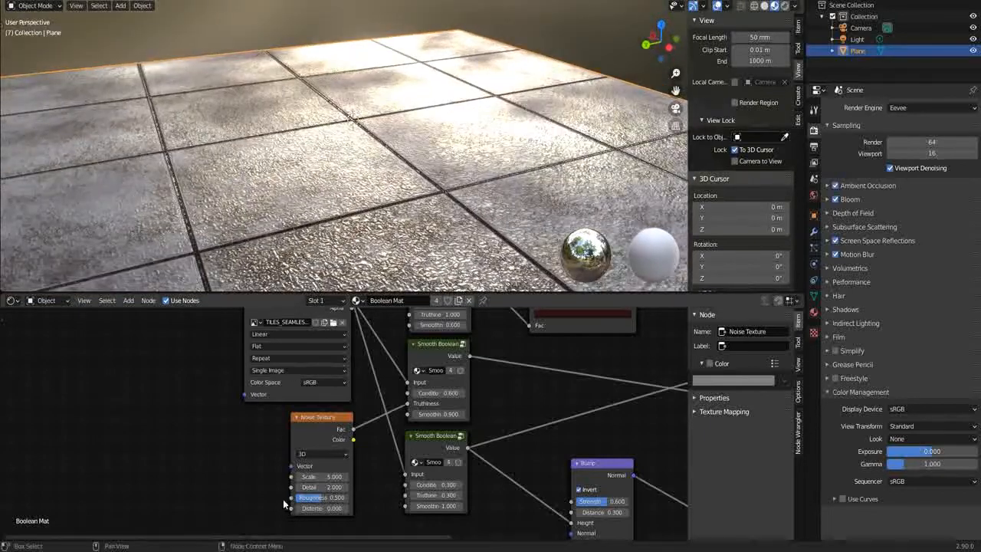
{"action": "scroll", "coordinate": [283, 503], "scroll_direction": "down", "scroll_amount": 2}
{"action": "scroll", "coordinate": [321, 261], "scroll_direction": "down", "scroll_amount": 4}
{"action": "scroll", "coordinate": [280, 414], "scroll_direction": "up", "scroll_amount": 1}
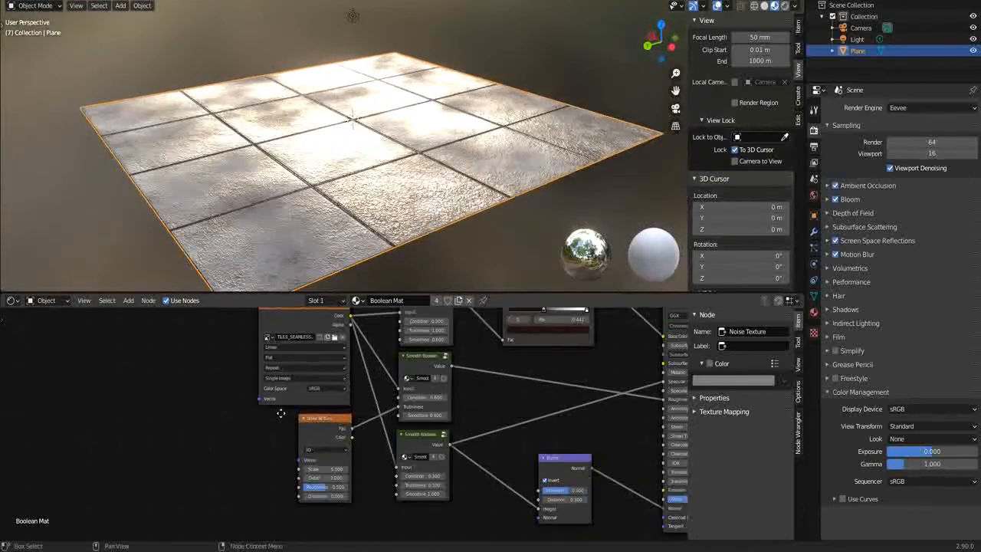
{"action": "scroll", "coordinate": [291, 410], "scroll_direction": "up", "scroll_amount": 3}
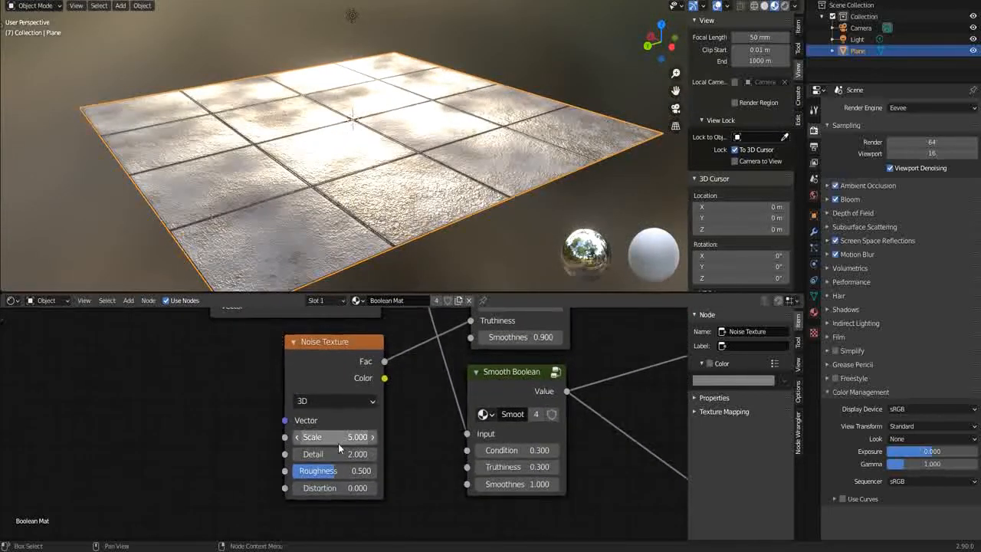
{"action": "mouse_move", "coordinate": [331, 437]}
{"action": "left_mouse_down"}
{"action": "mouse_move", "coordinate": [312, 437]}
{"action": "mouse_move", "coordinate": [361, 448]}
{"action": "mouse_move", "coordinate": [335, 454]}
{"action": "left_mouse_up"}
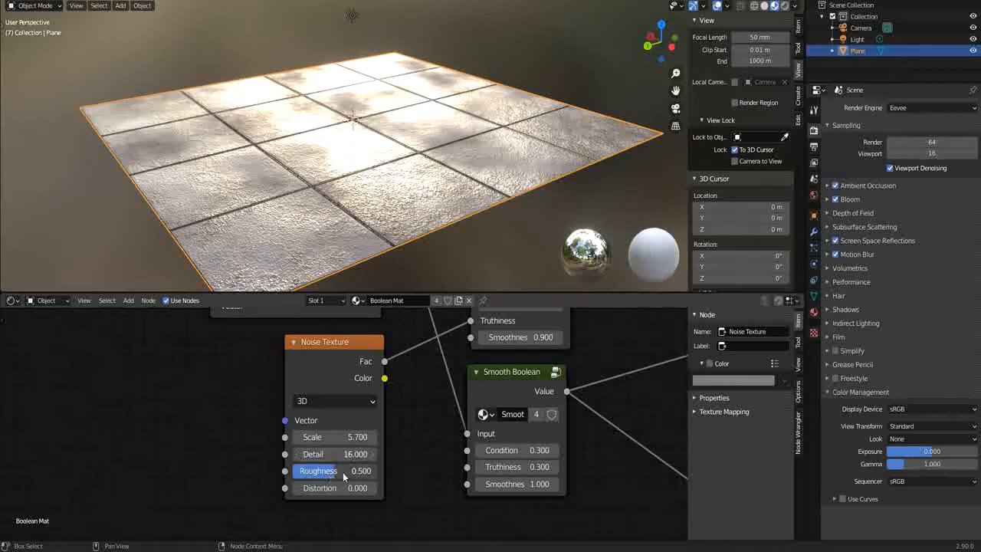
{"action": "mouse_move", "coordinate": [343, 472]}
{"action": "left_mouse_down"}
{"action": "mouse_move", "coordinate": [421, 473]}
{"action": "mouse_move", "coordinate": [289, 457]}
{"action": "mouse_move", "coordinate": [349, 471]}
{"action": "mouse_move", "coordinate": [342, 453]}
{"action": "mouse_move", "coordinate": [370, 454]}
{"action": "left_mouse_up"}
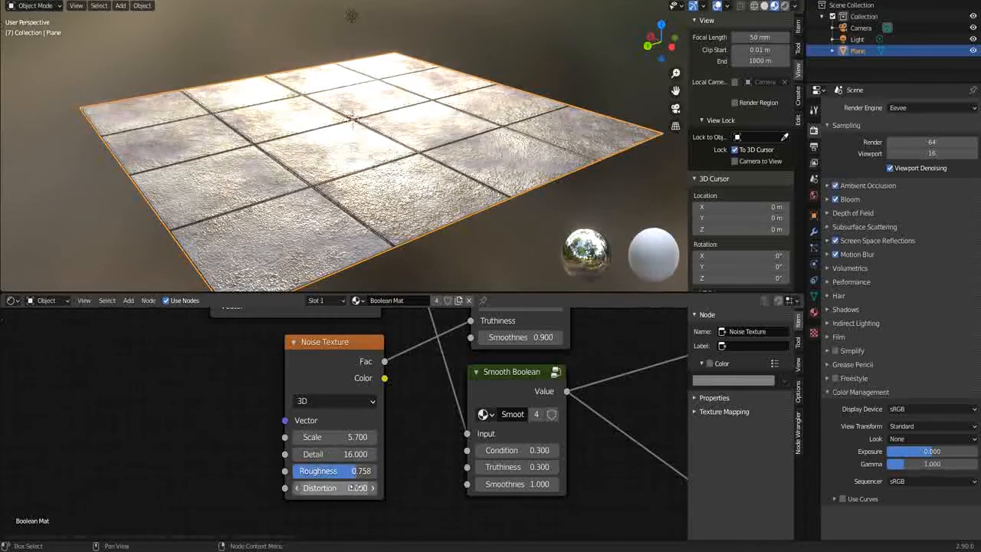
Set the Noise Texture's Distortion to 0.400 and check its effect on the tiled plane up close.
{"action": "mouse_move", "coordinate": [354, 488]}
{"action": "left_mouse_down"}
{"action": "mouse_move", "coordinate": [375, 489]}
{"action": "mouse_move", "coordinate": [360, 488]}
{"action": "left_mouse_up"}
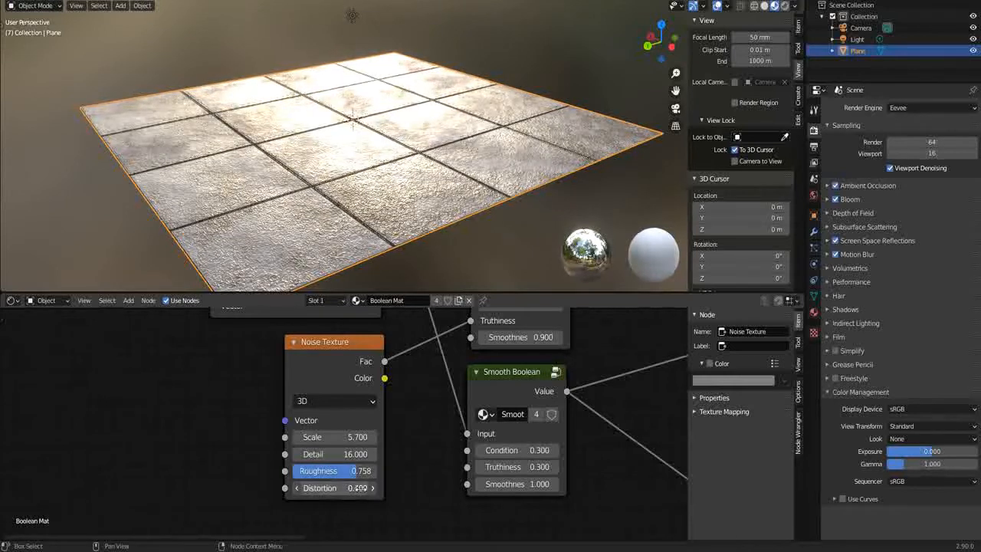
{"action": "middle_click_drag", "start_coordinate": [406, 249], "coordinate": [373, 177]}
{"action": "scroll", "coordinate": [377, 259], "scroll_direction": "up", "scroll_amount": 1}
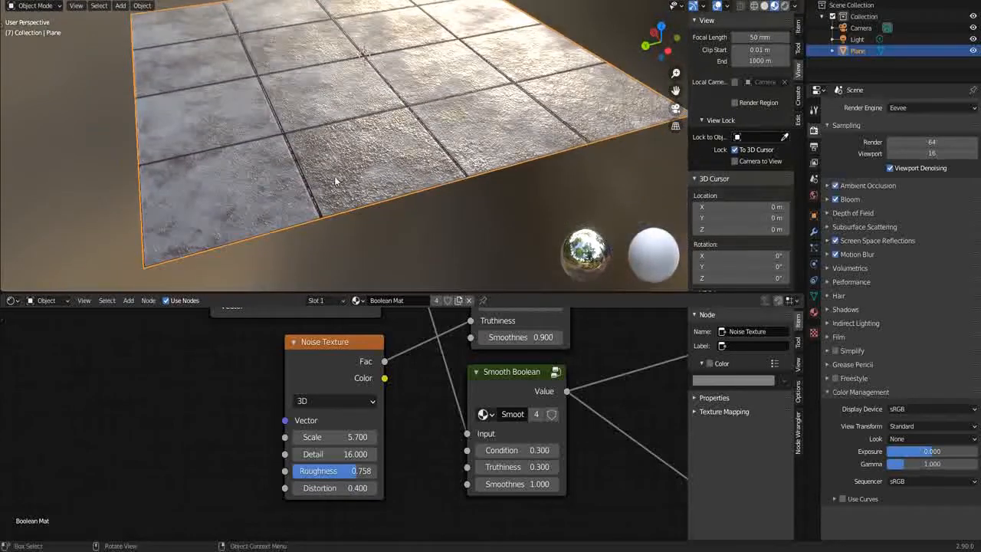
{"action": "scroll", "coordinate": [349, 178], "scroll_direction": "up", "scroll_amount": 4}
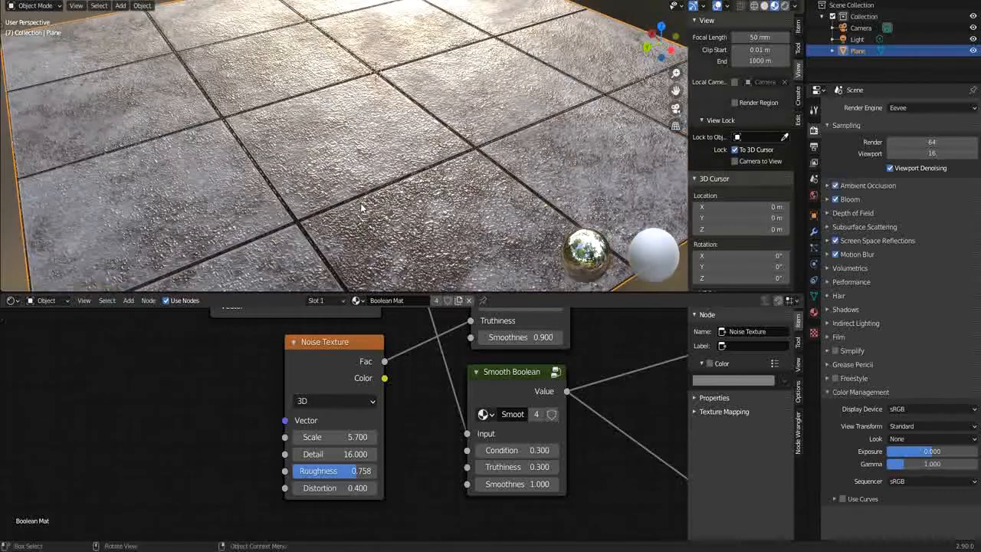
{"action": "scroll", "coordinate": [361, 204], "scroll_direction": "down", "scroll_amount": 3}
{"action": "middle_click_drag", "start_coordinate": [361, 206], "coordinate": [331, 227]}
{"action": "scroll", "coordinate": [335, 201], "scroll_direction": "down", "scroll_amount": 5}
{"action": "scroll", "coordinate": [390, 198], "scroll_direction": "up", "scroll_amount": 5}
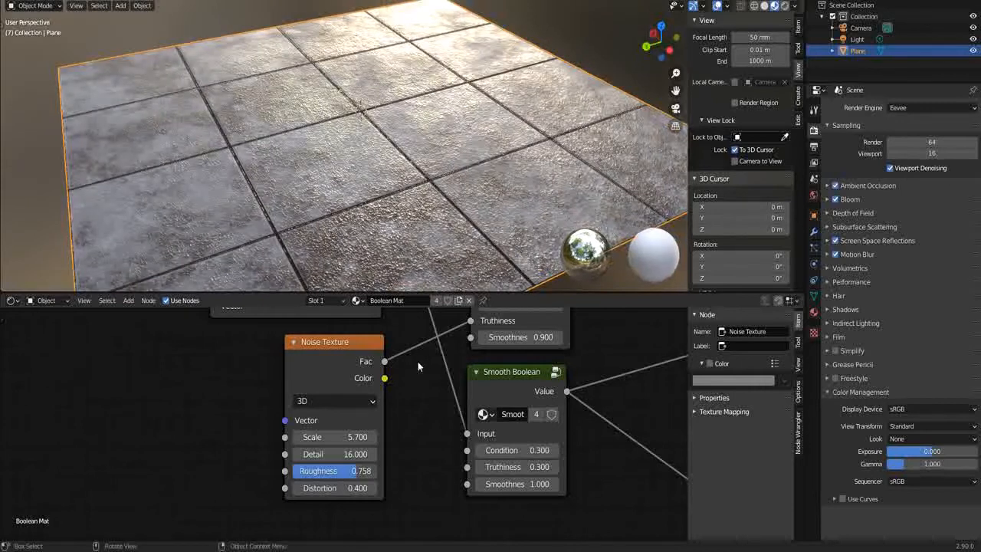
Move the Noise Texture node further down, away from the image texture node.
{"action": "middle_click_drag", "start_coordinate": [436, 374], "coordinate": [350, 348]}
{"action": "scroll", "coordinate": [334, 422], "scroll_direction": "down", "scroll_amount": 3}
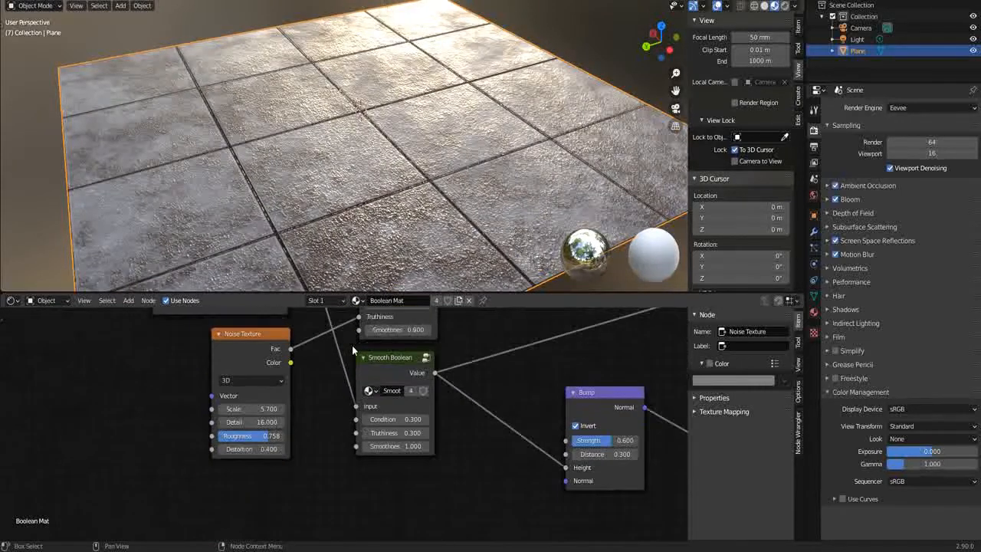
{"action": "scroll", "coordinate": [352, 418], "scroll_direction": "up", "scroll_amount": 3}
{"action": "scroll", "coordinate": [341, 414], "scroll_direction": "down", "scroll_amount": 2}
{"action": "middle_click_drag", "start_coordinate": [315, 391], "coordinate": [337, 505]}
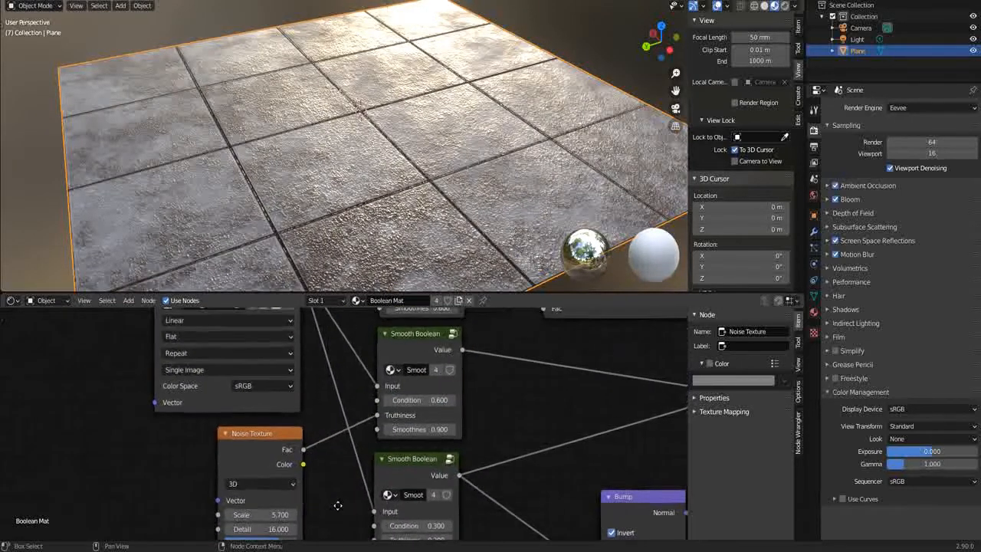
{"action": "left_click_drag", "start_coordinate": [280, 431], "coordinate": [262, 527]}
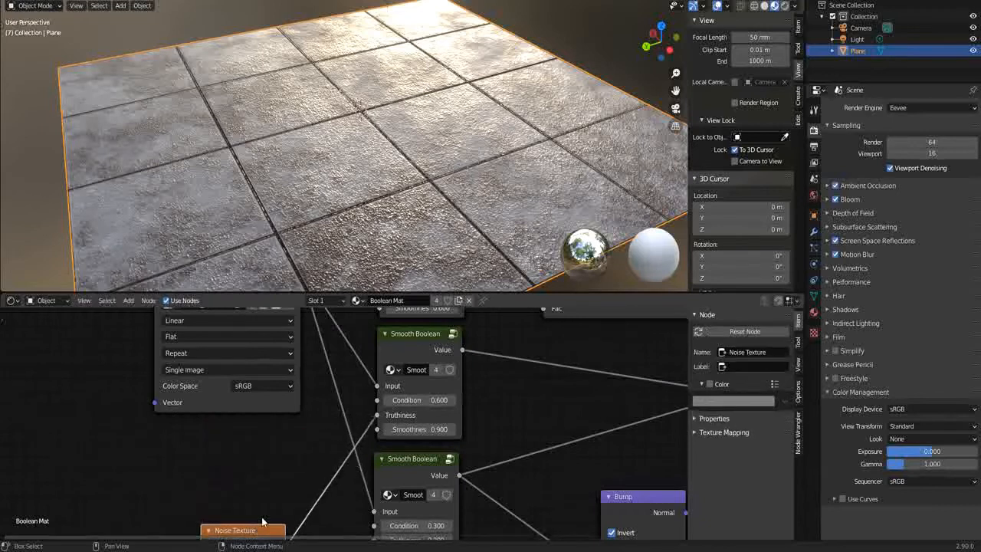
Try different Condition and Smoothness values on the roughness Smooth Boolean, ending at Condition 0.600 and Smoothness 0.900.
{"action": "middle_click_drag", "start_coordinate": [285, 471], "coordinate": [319, 422]}
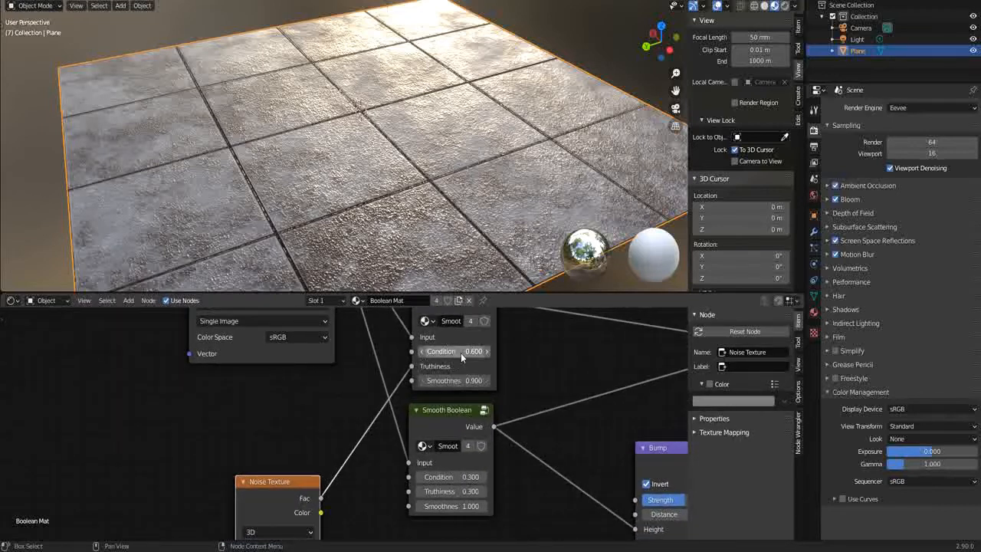
{"action": "left_click_drag", "start_coordinate": [460, 353], "coordinate": [452, 351]}
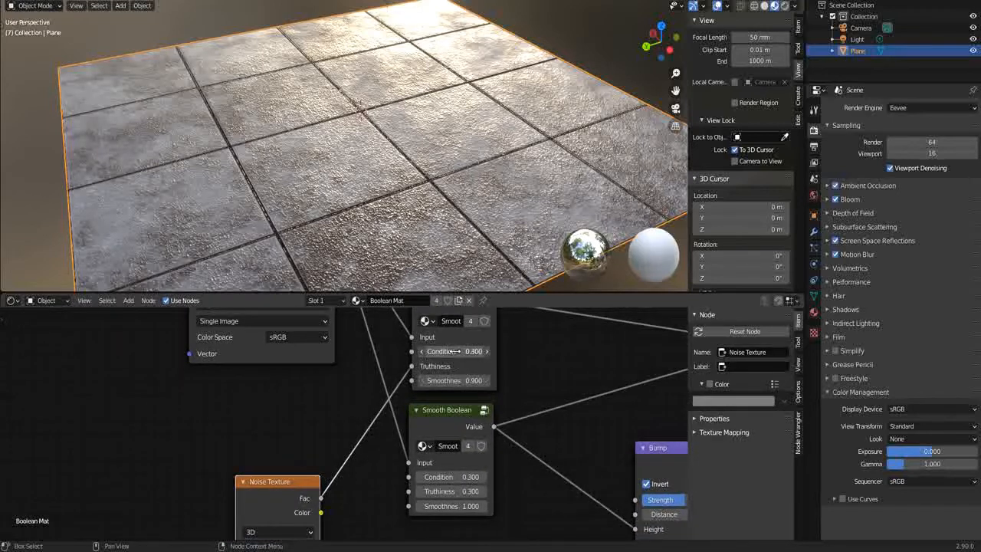
{"action": "left_click_drag", "start_coordinate": [456, 351], "coordinate": [479, 351]}
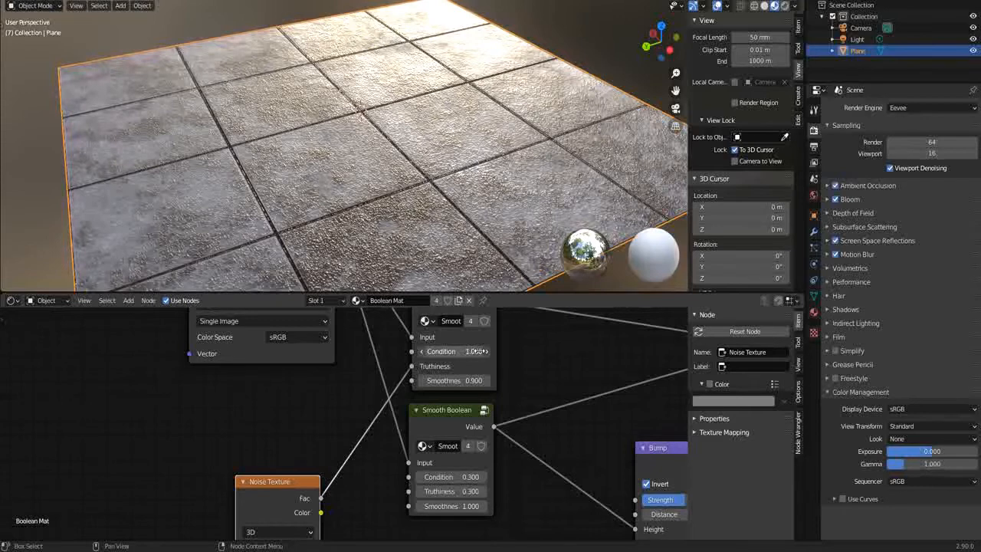
{"action": "left_click_drag", "start_coordinate": [476, 351], "coordinate": [460, 380]}
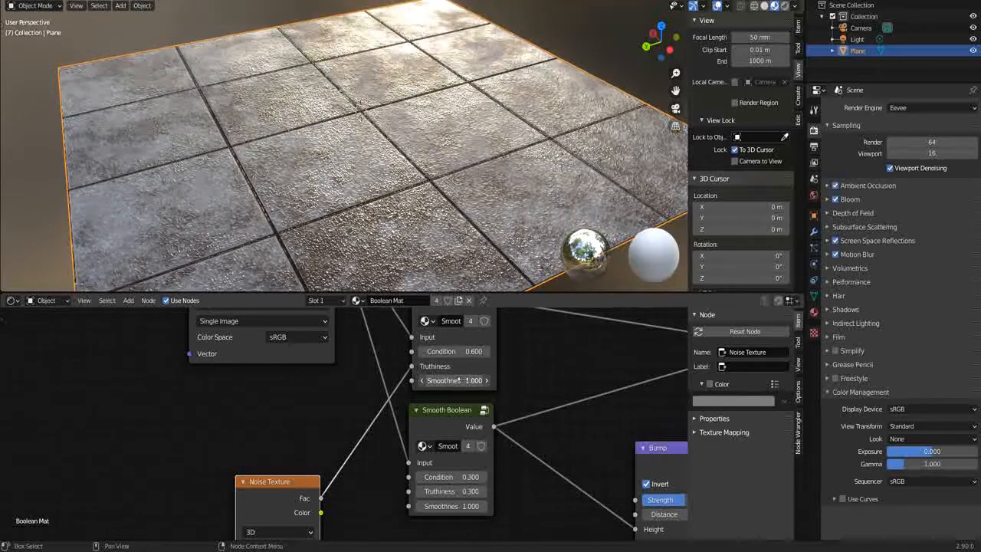
{"action": "left_click_drag", "start_coordinate": [467, 380], "coordinate": [463, 380]}
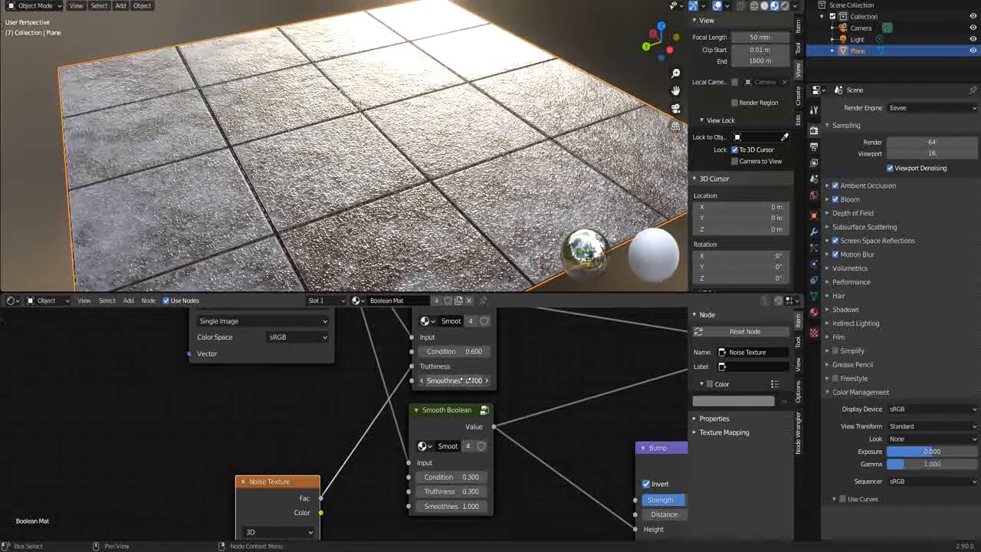
{"action": "scroll", "coordinate": [467, 380], "scroll_direction": "up", "scroll_amount": 1, "text": "ctrl"}
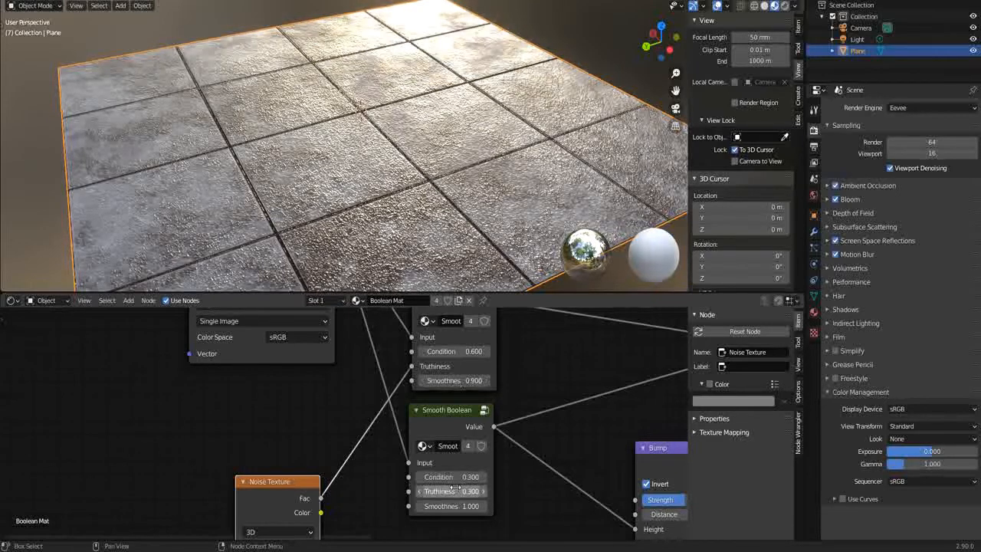
Set the specular and bump Smooth Boolean's Smoothness to 0.400 and inspect the plane from several angles.
{"action": "scroll", "coordinate": [455, 506], "scroll_direction": "down", "scroll_amount": 5, "text": "ctrl"}
{"action": "scroll", "coordinate": [456, 505], "scroll_direction": "up", "scroll_amount": 2, "text": "ctrl"}
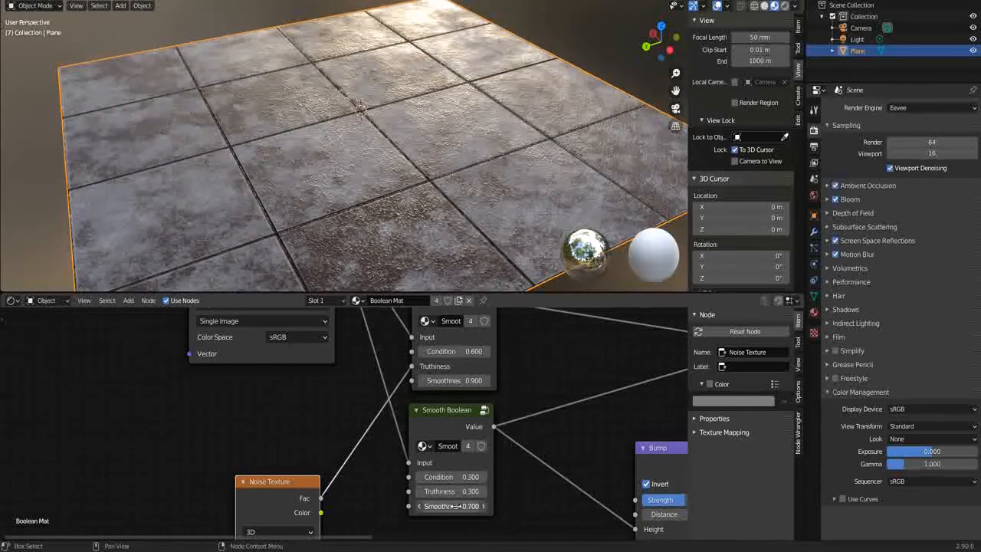
{"action": "scroll", "coordinate": [455, 506], "scroll_direction": "down", "scroll_amount": 3, "text": "ctrl"}
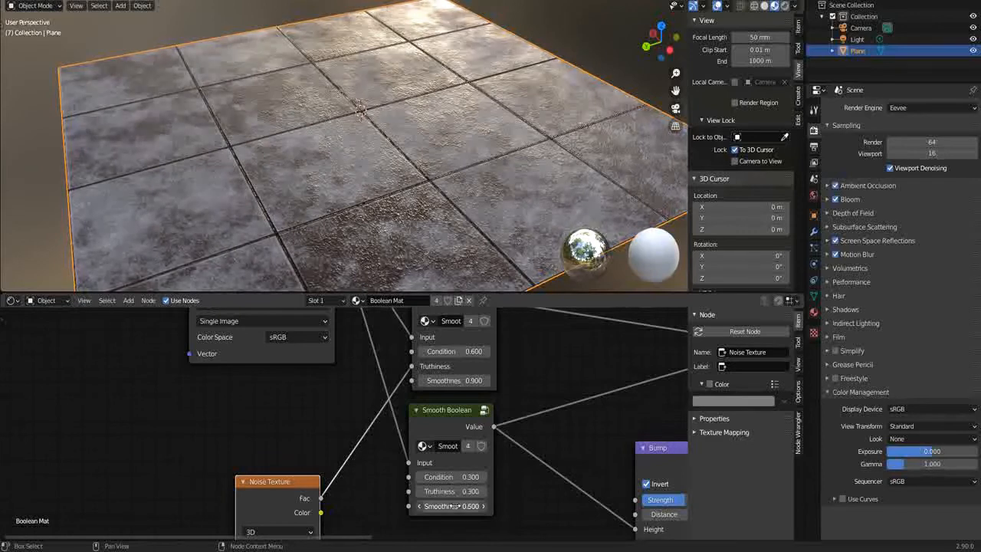
{"action": "middle_click_drag", "start_coordinate": [372, 284], "coordinate": [435, 284]}
{"action": "scroll", "coordinate": [371, 274], "scroll_direction": "up", "scroll_amount": 2}
{"action": "scroll", "coordinate": [435, 284], "scroll_direction": "down", "scroll_amount": 5}
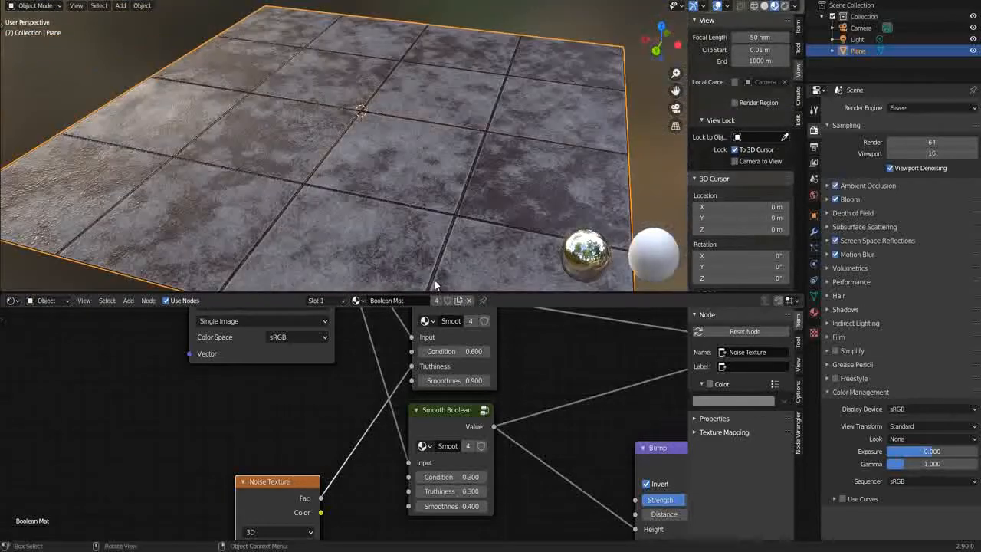
{"action": "middle_click_drag", "start_coordinate": [415, 244], "coordinate": [535, 249]}
{"action": "scroll", "coordinate": [377, 238], "scroll_direction": "up", "scroll_amount": 1}
{"action": "scroll", "coordinate": [611, 233], "scroll_direction": "up", "scroll_amount": 3}
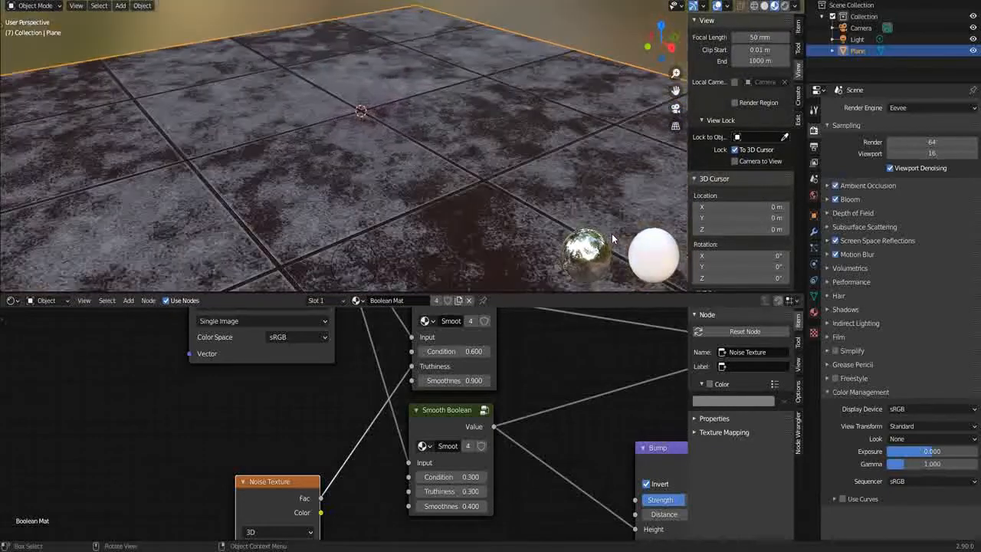
{"action": "middle_click_drag", "start_coordinate": [611, 233], "coordinate": [351, 235]}
{"action": "scroll", "coordinate": [363, 214], "scroll_direction": "down", "scroll_amount": 5}
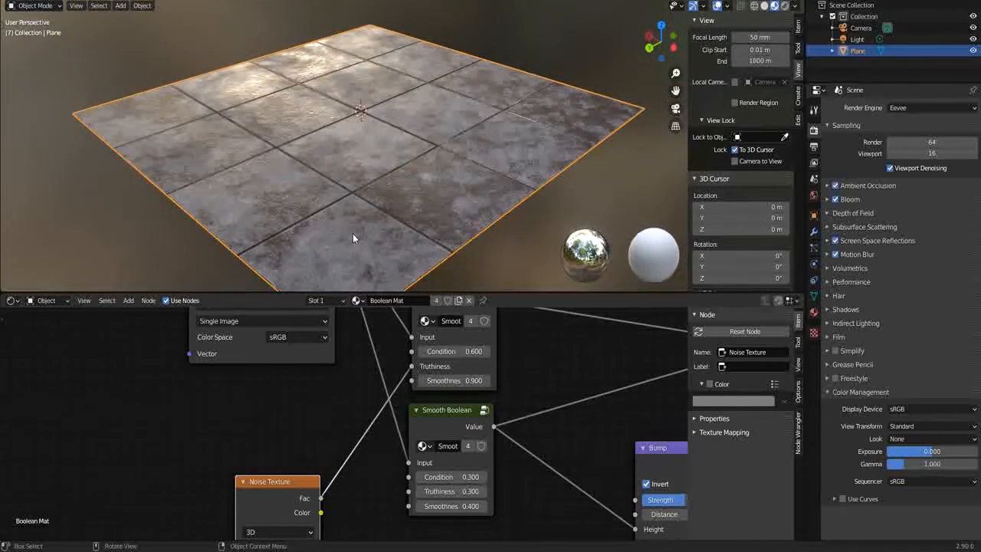
{"action": "scroll", "coordinate": [353, 234], "scroll_direction": "up", "scroll_amount": 2}
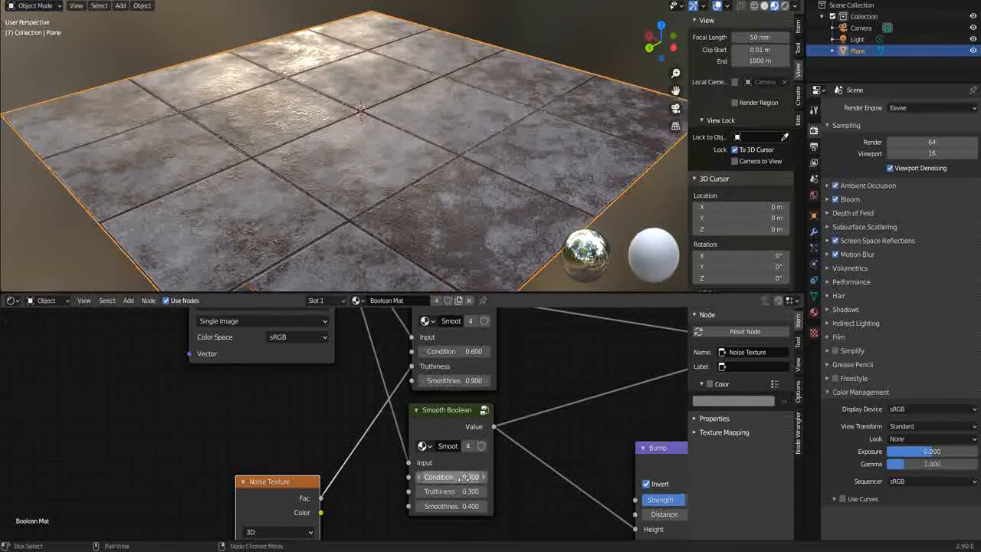
Try a Truthiness of 0.000 on the specular and bump Smooth Boolean, and restore it to 0.300.
{"action": "left_click_drag", "start_coordinate": [451, 491], "coordinate": [426, 491]}
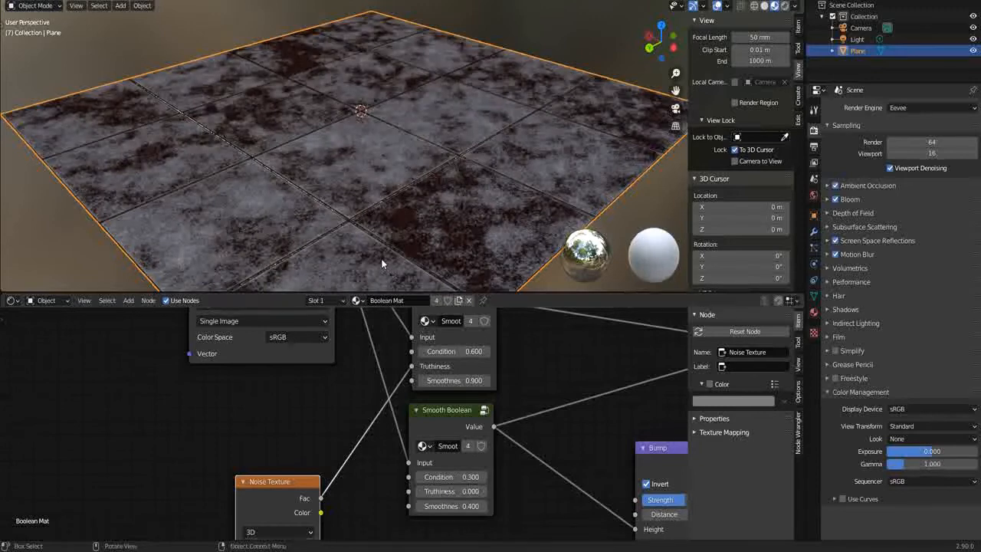
{"action": "mouse_move", "coordinate": [381, 258]}
{"action": "middle_mouse_down"}
{"action": "mouse_move", "coordinate": [379, 233]}
{"action": "mouse_move", "coordinate": [383, 251]}
{"action": "middle_mouse_up"}
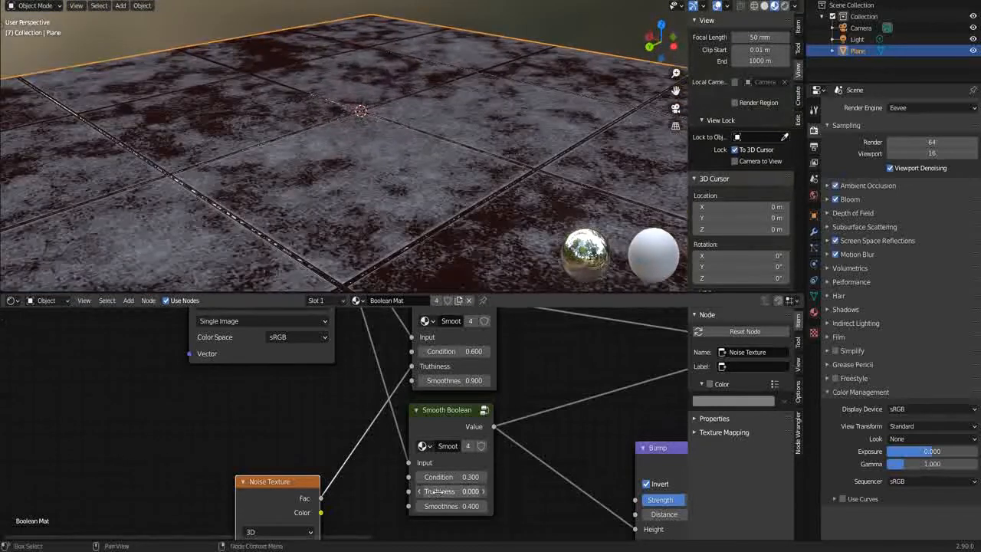
{"action": "key", "text": "ctrl+z"}
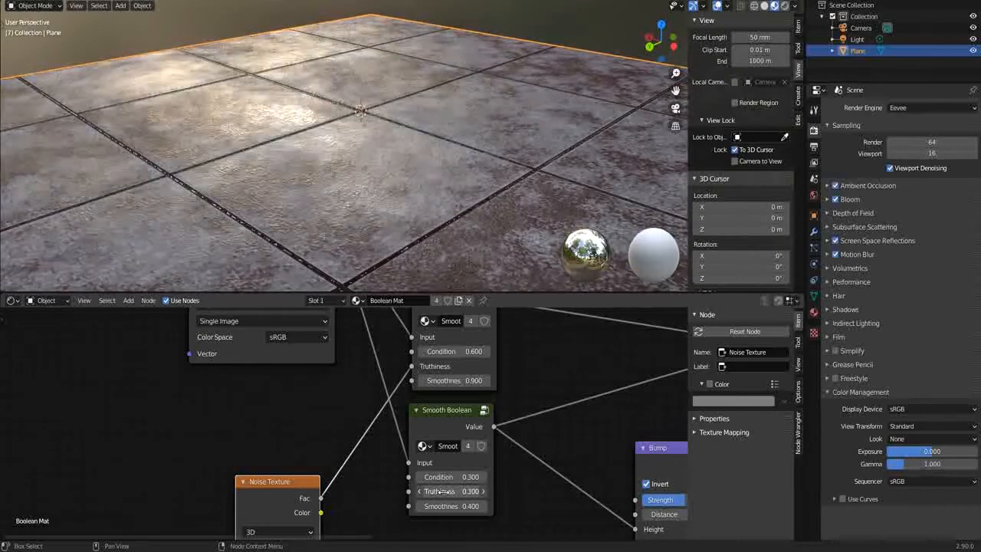
{"action": "mouse_move", "coordinate": [444, 492]}
{"action": "left_mouse_down"}
{"action": "mouse_move", "coordinate": [468, 492]}
{"action": "mouse_move", "coordinate": [459, 491]}
{"action": "left_mouse_up"}
{"action": "key", "text": "ctrl+z"}
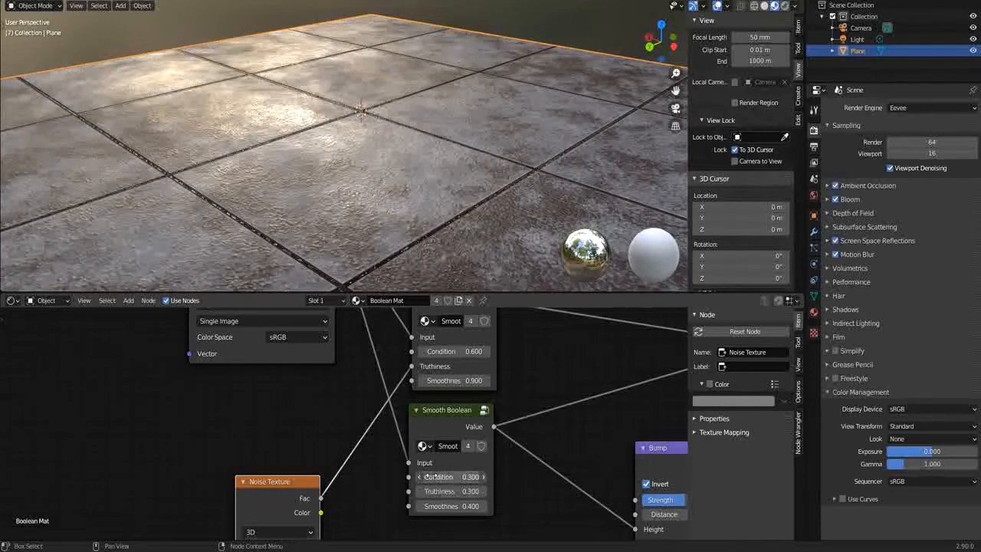
Set the specular and bump Smooth Boolean's Condition to 0.900 and Smoothness to 1.000.
{"action": "mouse_move", "coordinate": [429, 477]}
{"action": "left_mouse_down"}
{"action": "mouse_move", "coordinate": [485, 476]}
{"action": "mouse_move", "coordinate": [406, 478]}
{"action": "left_mouse_up"}
{"action": "left_click_drag", "start_coordinate": [441, 507], "coordinate": [408, 508]}
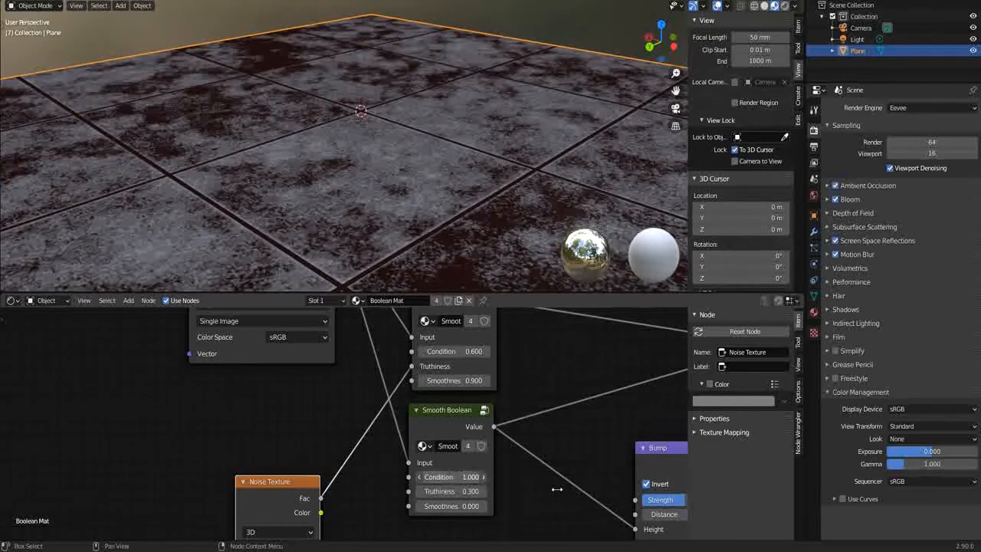
{"action": "left_click_drag", "start_coordinate": [556, 489], "coordinate": [529, 488]}
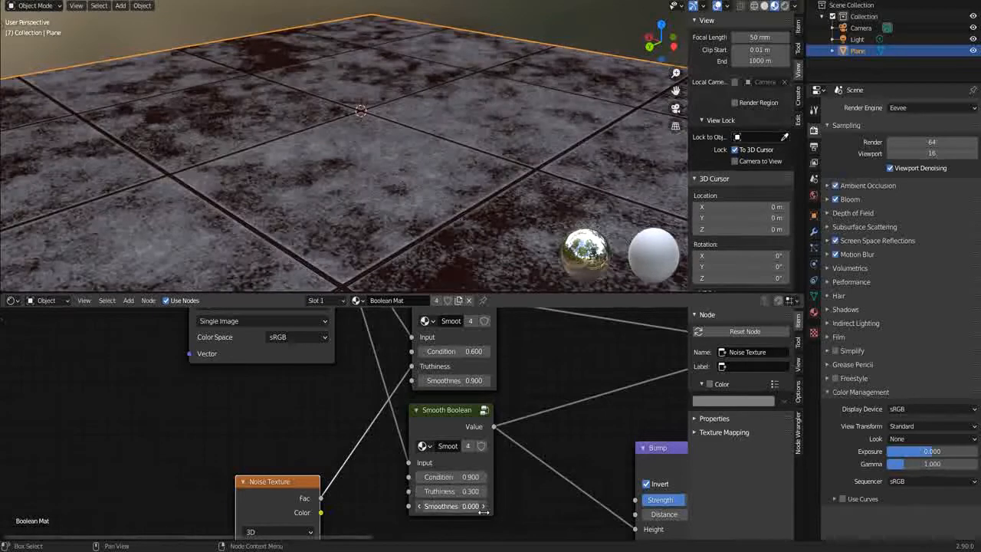
{"action": "left_click_drag", "start_coordinate": [484, 512], "coordinate": [541, 512]}
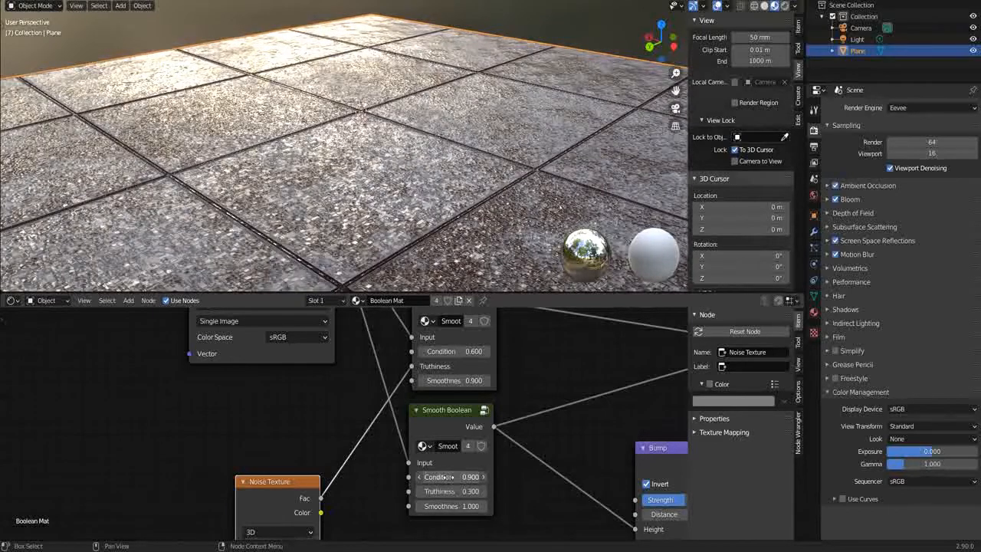
Try Condition 0.000 and Truthiness 1.000 on the specular and bump Smooth Boolean, and check the plane.
{"action": "left_click_drag", "start_coordinate": [449, 476], "coordinate": [388, 477]}
{"action": "left_click_drag", "start_coordinate": [445, 492], "coordinate": [505, 486]}
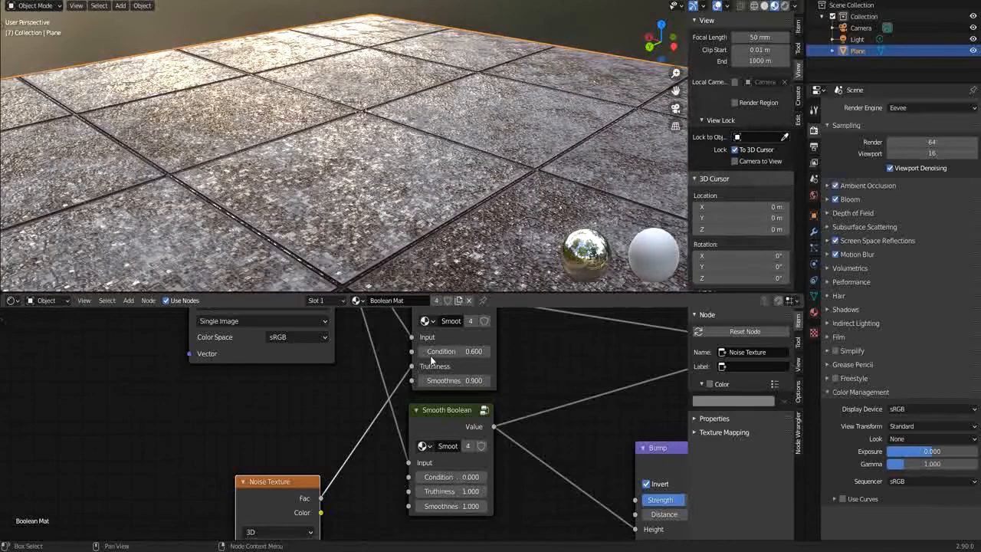
{"action": "scroll", "coordinate": [295, 183], "scroll_direction": "down", "scroll_amount": 5}
{"action": "mouse_move", "coordinate": [295, 184]}
{"action": "middle_mouse_down"}
{"action": "mouse_move", "coordinate": [256, 198]}
{"action": "mouse_move", "coordinate": [302, 192]}
{"action": "middle_mouse_up"}
{"action": "scroll", "coordinate": [292, 191], "scroll_direction": "up", "scroll_amount": 3}
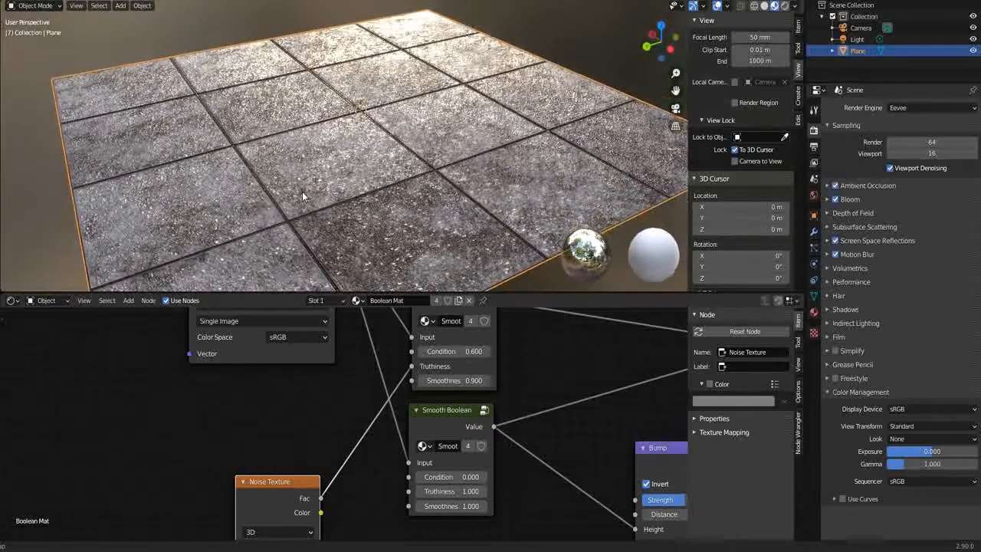
Set the specular and bump Smooth Boolean to Condition 0.900, Truthiness 0.200 and Smoothness 0.200, and check the plane.
{"action": "left_click_drag", "start_coordinate": [455, 491], "coordinate": [393, 492]}
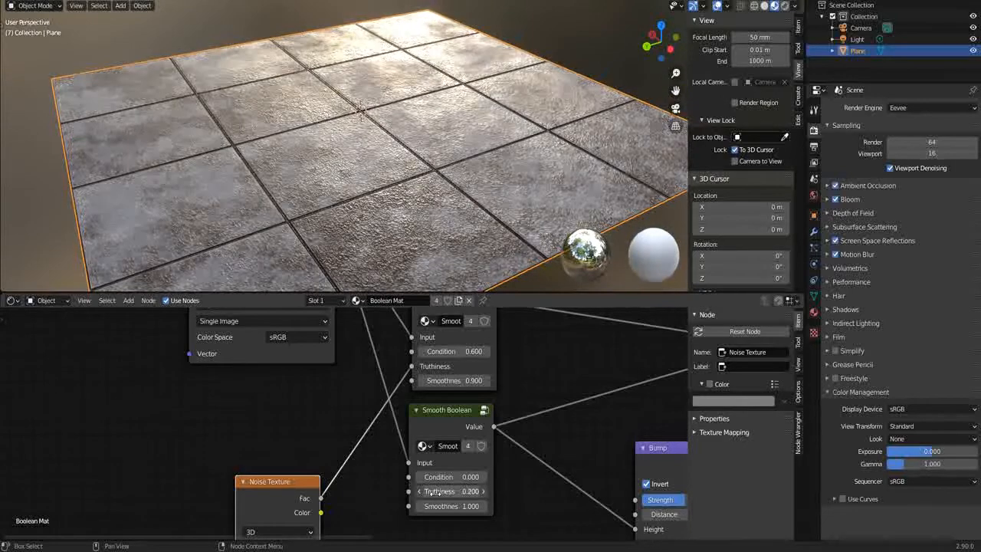
{"action": "left_click_drag", "start_coordinate": [458, 481], "coordinate": [527, 481], "text": "ctrl"}
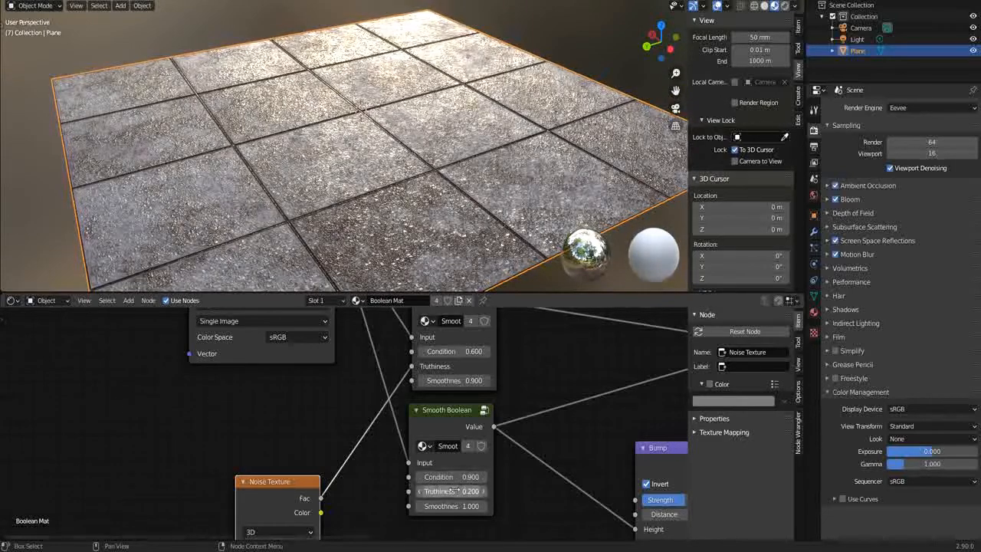
{"action": "left_click_drag", "start_coordinate": [453, 507], "coordinate": [443, 507], "text": "ctrl"}
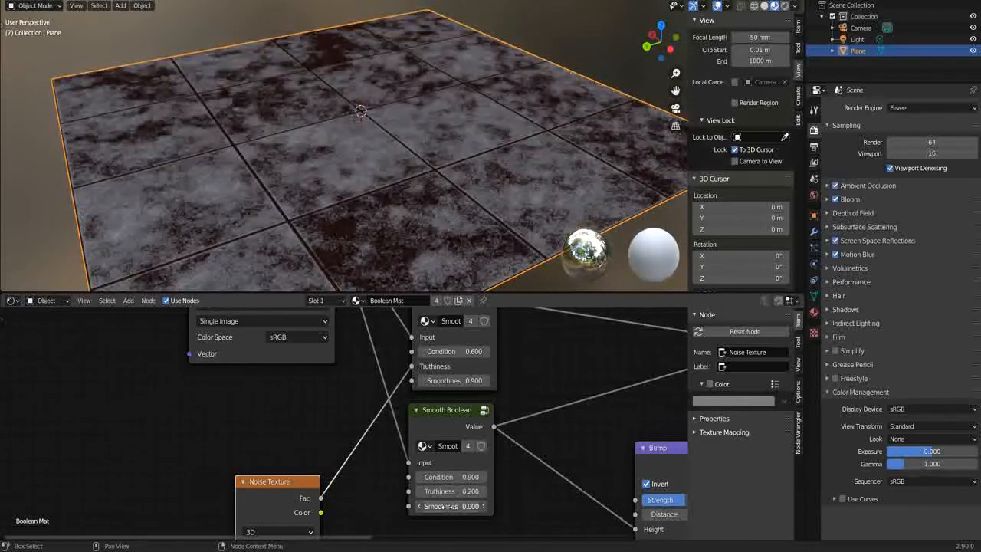
{"action": "middle_click_drag", "start_coordinate": [440, 226], "coordinate": [445, 219]}
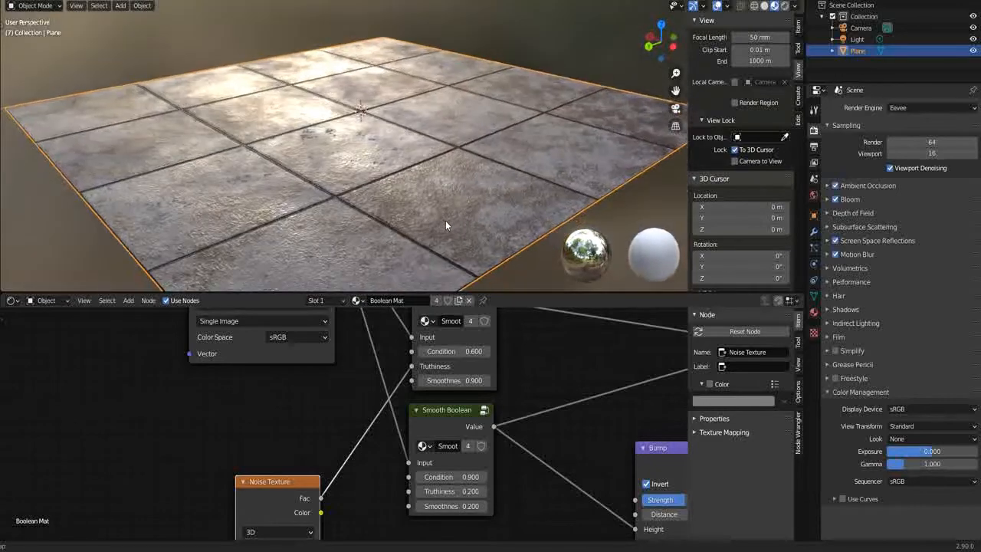
{"action": "scroll", "coordinate": [389, 208], "scroll_direction": "up", "scroll_amount": 2}
{"action": "mouse_move", "coordinate": [389, 209]}
{"action": "middle_mouse_down"}
{"action": "mouse_move", "coordinate": [347, 213]}
{"action": "mouse_move", "coordinate": [390, 212]}
{"action": "middle_mouse_up"}
{"action": "scroll", "coordinate": [383, 222], "scroll_direction": "down", "scroll_amount": 2}
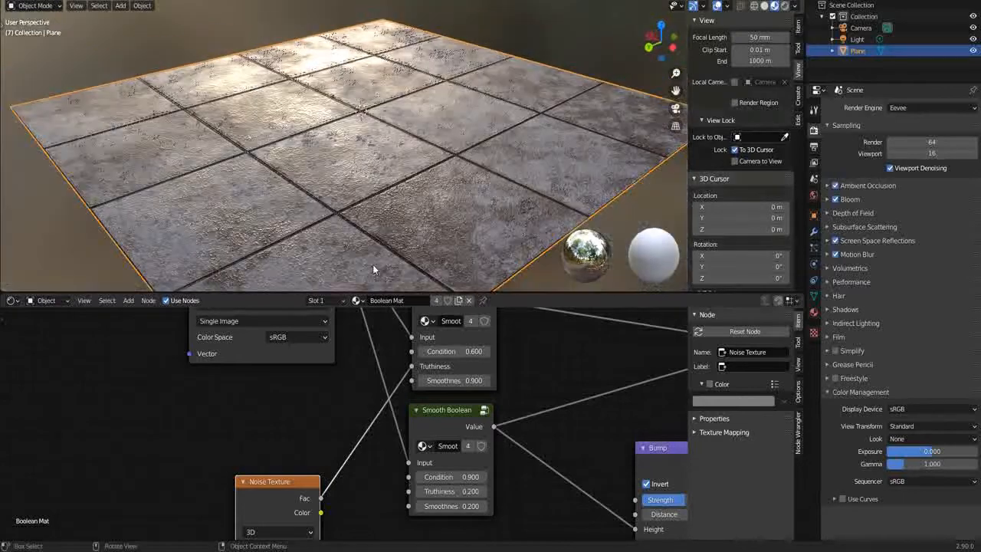
Try Condition 0.800, Truthiness 0.500 and Smoothness 0.300 on the base color Smooth Boolean, followed by 0.000, 1.000 and 0.800 respectively.
{"action": "middle_click_drag", "start_coordinate": [392, 323], "coordinate": [349, 463]}
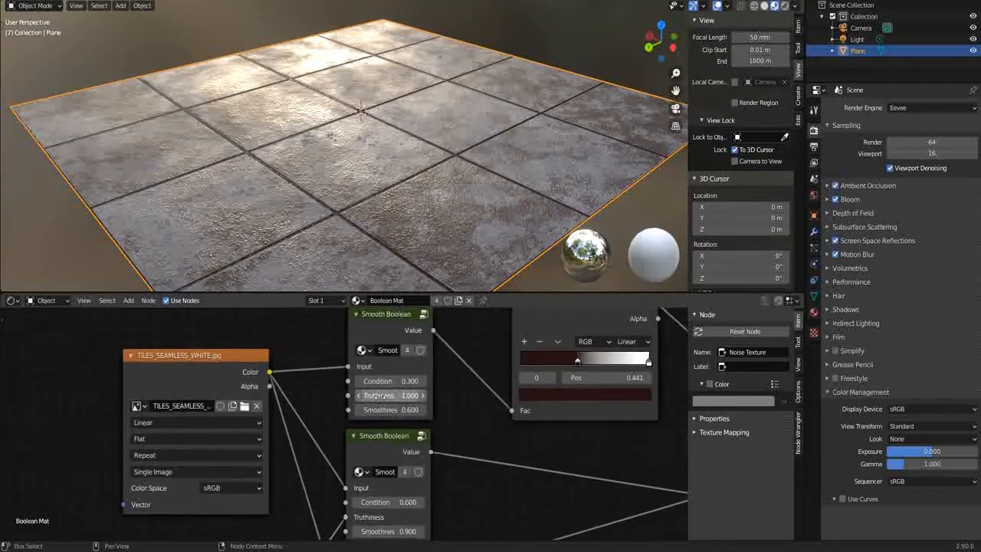
{"action": "scroll", "coordinate": [349, 460], "scroll_direction": "up", "scroll_amount": 2}
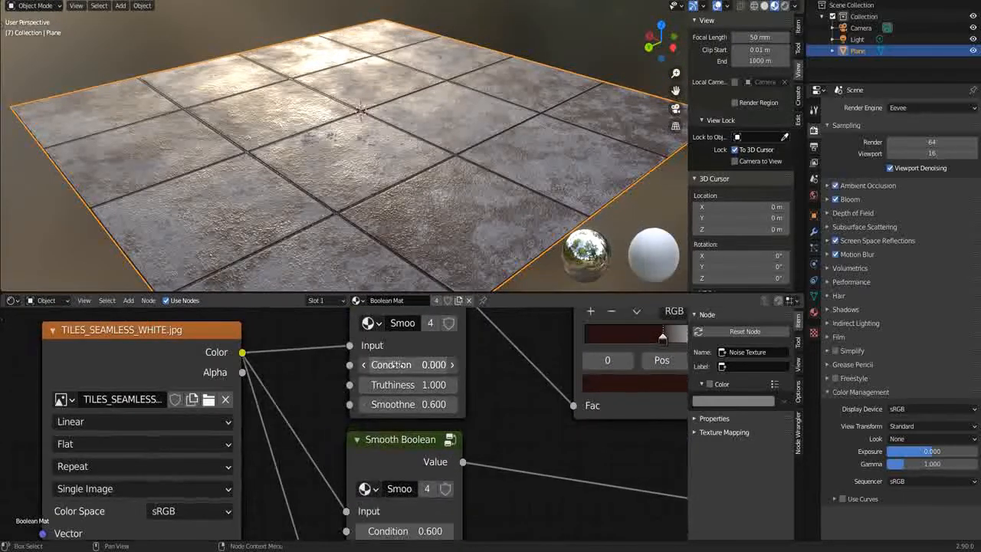
{"action": "left_click_drag", "start_coordinate": [390, 365], "coordinate": [411, 365]}
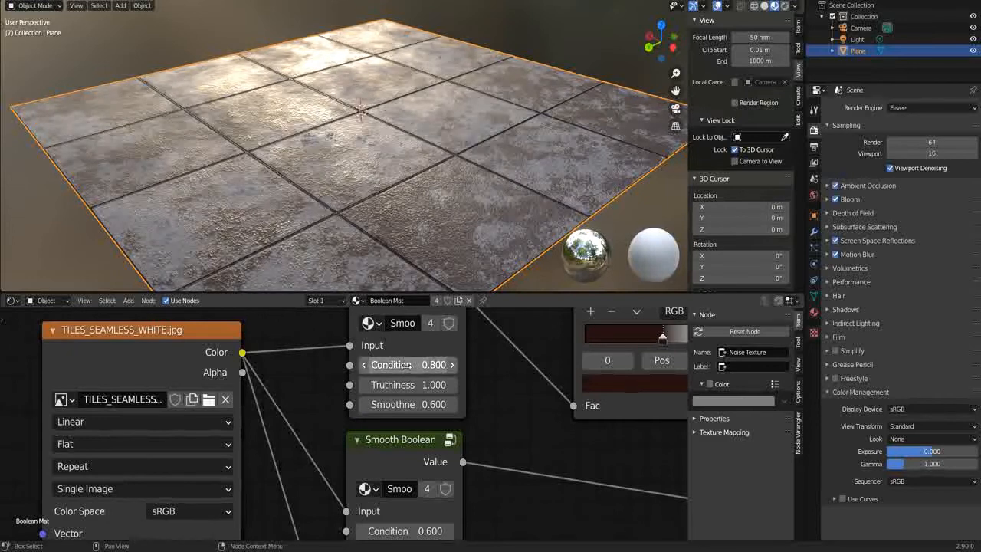
{"action": "mouse_move", "coordinate": [408, 384]}
{"action": "left_mouse_down"}
{"action": "mouse_move", "coordinate": [394, 384]}
{"action": "mouse_move", "coordinate": [402, 381]}
{"action": "mouse_move", "coordinate": [406, 401]}
{"action": "mouse_move", "coordinate": [407, 385]}
{"action": "left_mouse_up"}
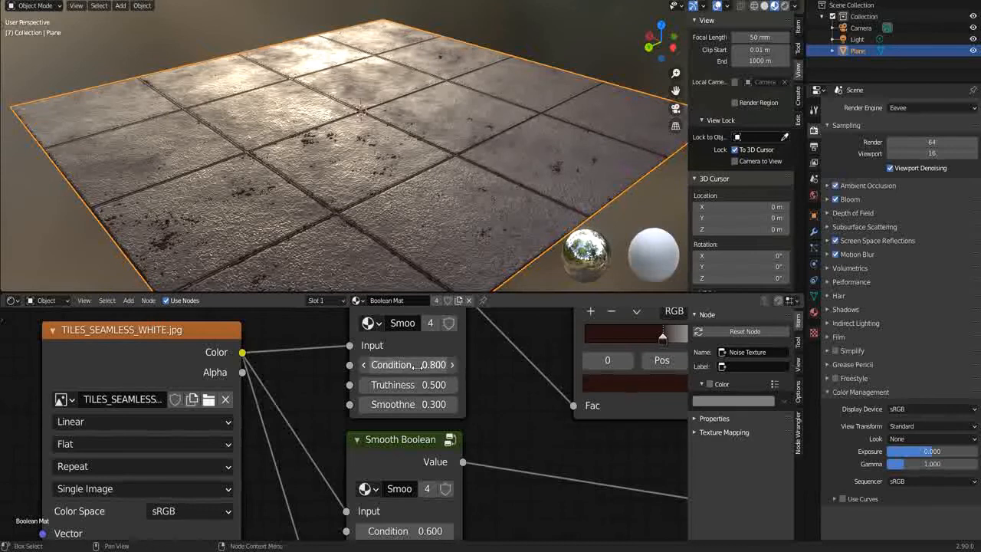
{"action": "mouse_move", "coordinate": [427, 385]}
{"action": "left_mouse_down"}
{"action": "mouse_move", "coordinate": [389, 404]}
{"action": "mouse_move", "coordinate": [452, 398]}
{"action": "mouse_move", "coordinate": [417, 399]}
{"action": "mouse_move", "coordinate": [437, 399]}
{"action": "left_mouse_up"}
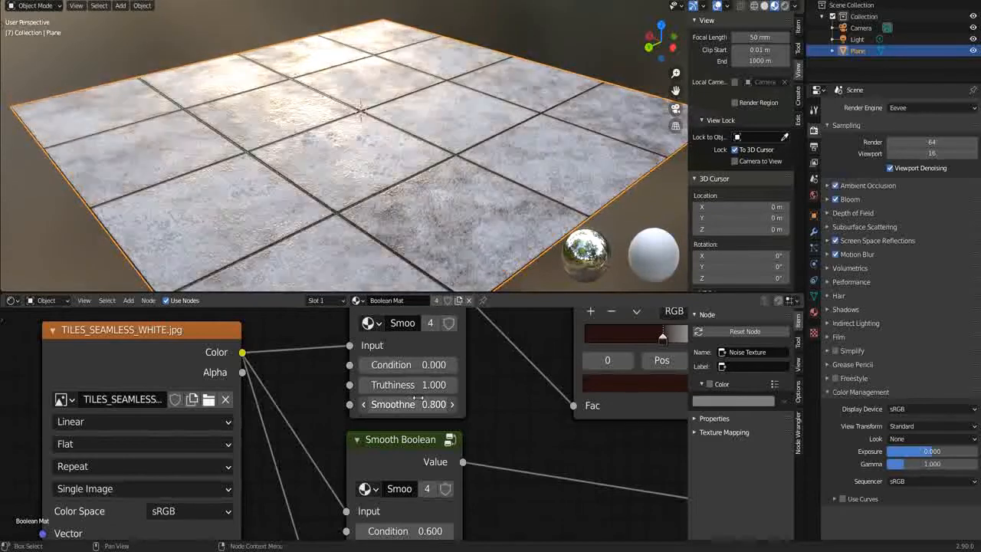
{"action": "scroll", "coordinate": [370, 220], "scroll_direction": "up", "scroll_amount": 4}
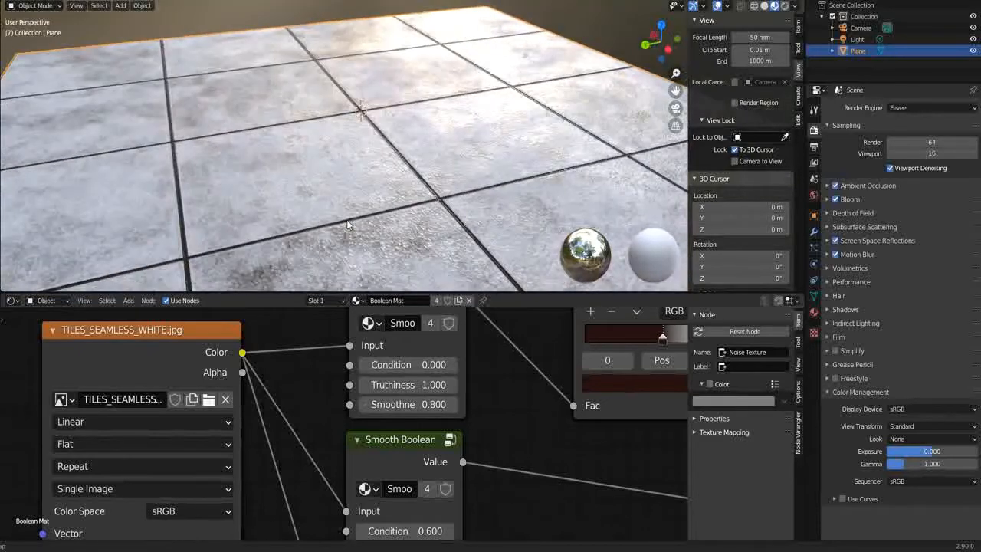
Move the dark stop of the base color's color ramp to position 0.282 and check the plane.
{"action": "middle_click_drag", "start_coordinate": [571, 364], "coordinate": [379, 369]}
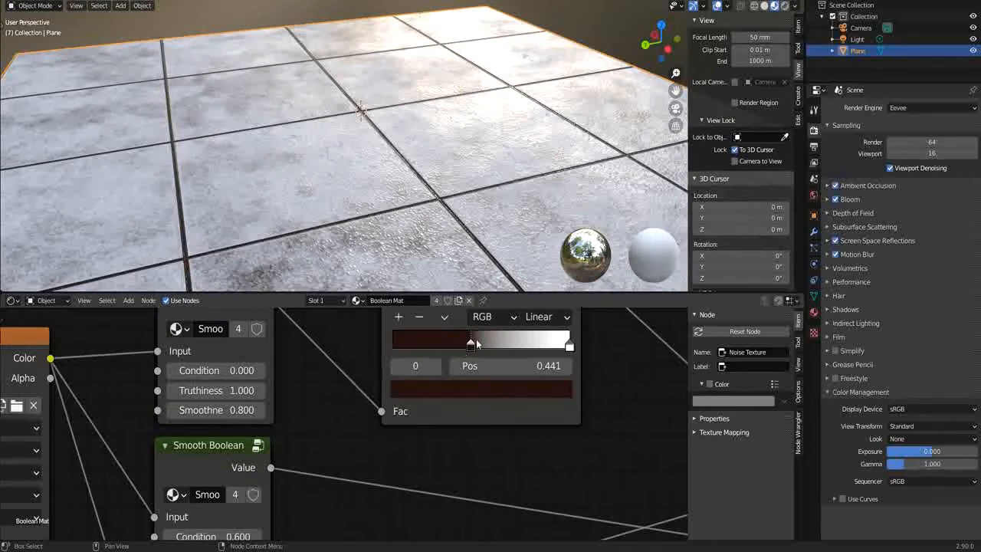
{"action": "left_click_drag", "start_coordinate": [470, 343], "coordinate": [441, 334]}
{"action": "middle_click_drag", "start_coordinate": [305, 392], "coordinate": [414, 357]}
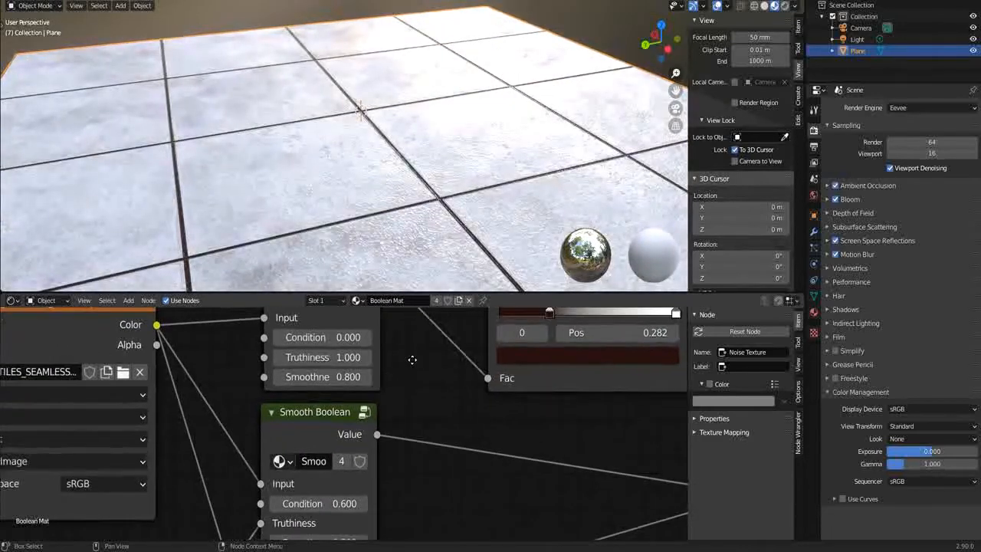
{"action": "scroll", "coordinate": [414, 357], "scroll_direction": "down", "scroll_amount": 2}
{"action": "middle_click_drag", "start_coordinate": [398, 247], "coordinate": [475, 264]}
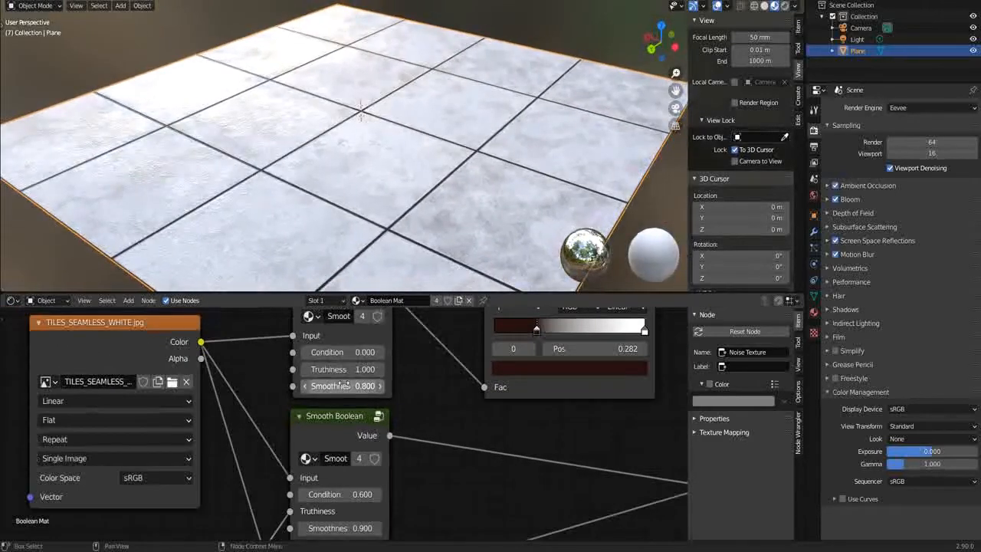
Set the base color Smooth Boolean to Condition 0.800, Truthiness 0.000 and Smoothness 0.500, and check the plane.
{"action": "scroll", "coordinate": [343, 387], "scroll_direction": "up", "scroll_amount": 2}
{"action": "left_click_drag", "start_coordinate": [342, 335], "coordinate": [360, 325]}
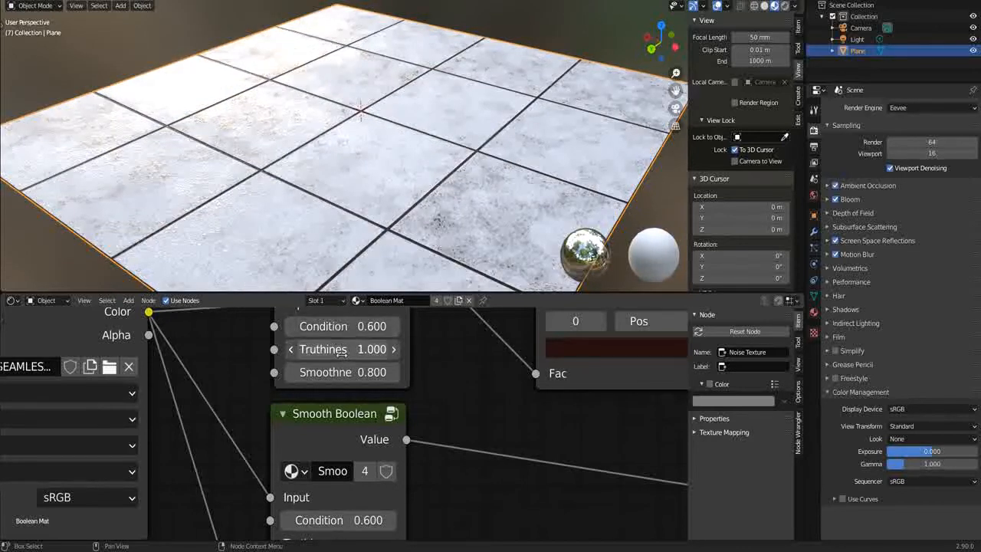
{"action": "left_click_drag", "start_coordinate": [338, 354], "coordinate": [414, 331]}
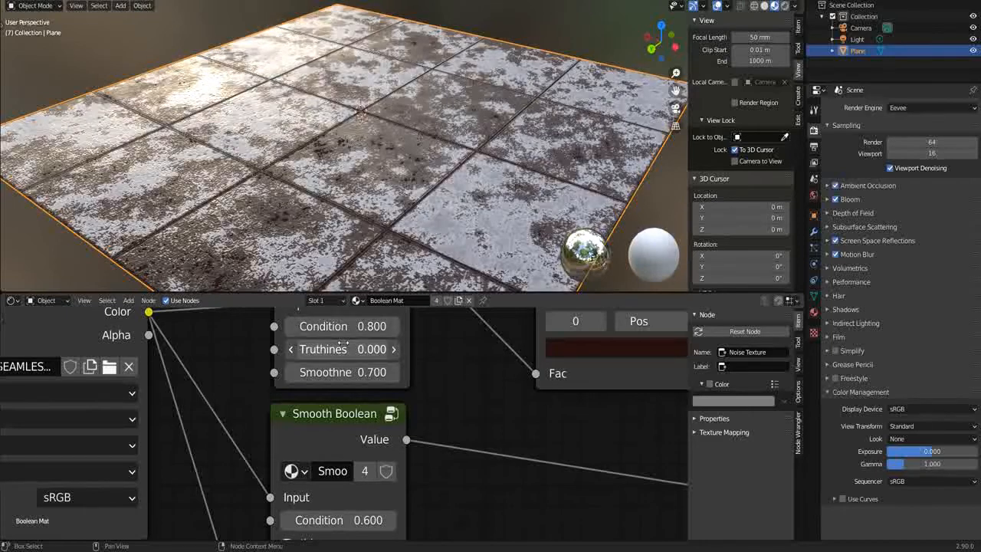
{"action": "left_click_drag", "start_coordinate": [348, 344], "coordinate": [352, 372]}
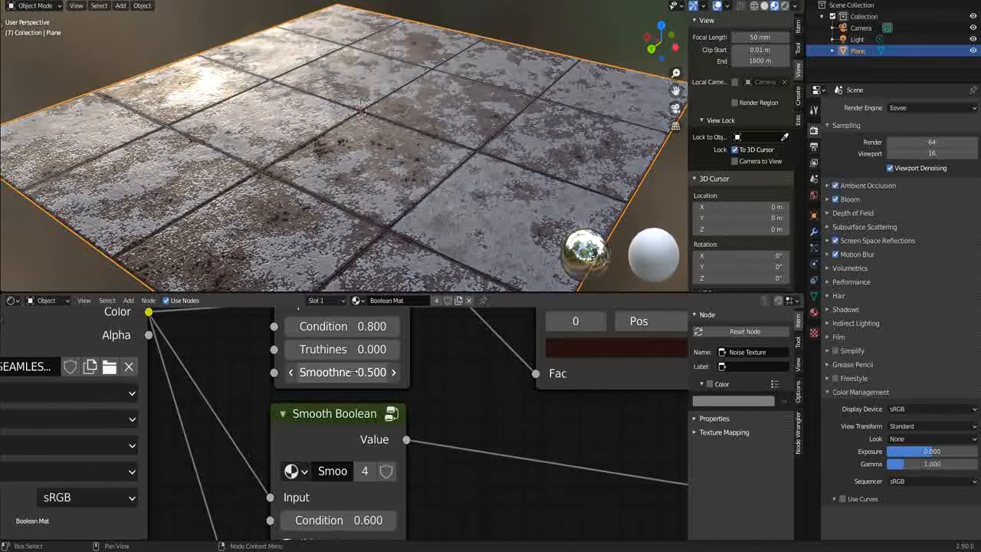
{"action": "scroll", "coordinate": [422, 231], "scroll_direction": "up", "scroll_amount": 4}
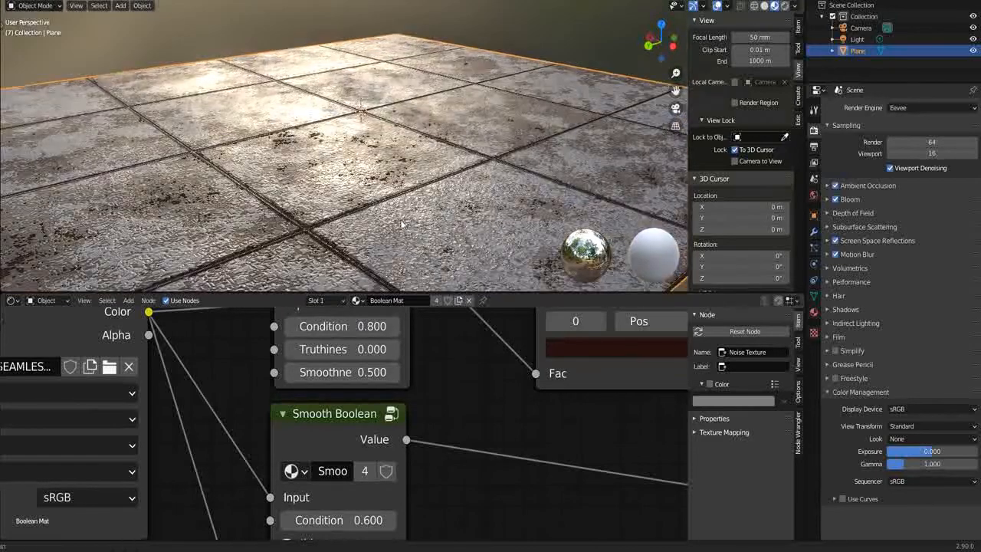
{"action": "scroll", "coordinate": [375, 223], "scroll_direction": "down", "scroll_amount": 5}
{"action": "middle_click_drag", "start_coordinate": [376, 227], "coordinate": [412, 249]}
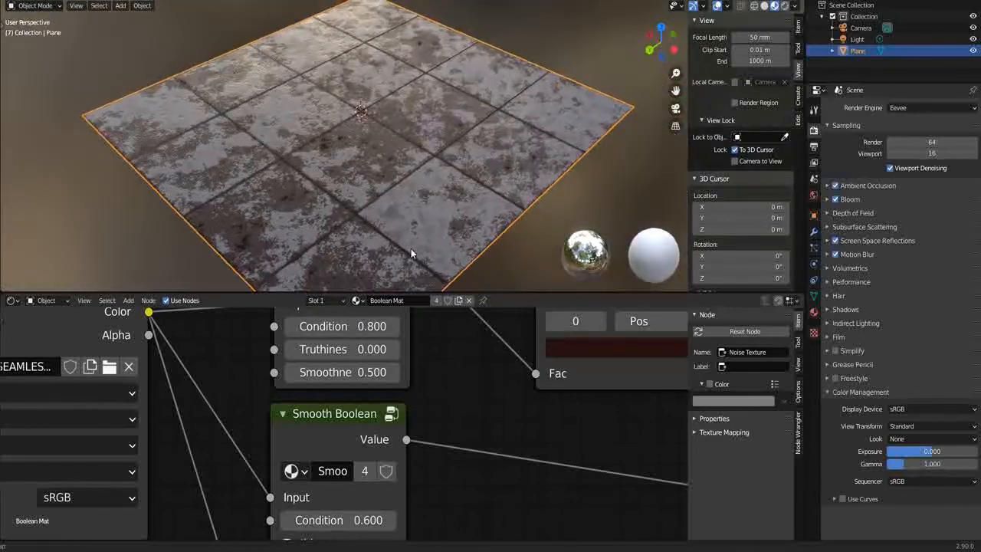
{"action": "scroll", "coordinate": [490, 434], "scroll_direction": "down", "scroll_amount": 2}
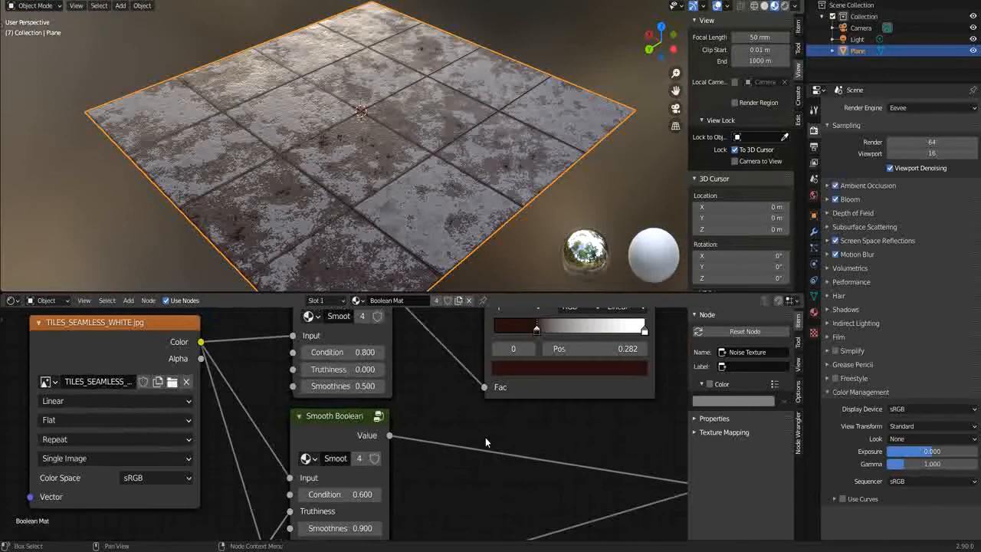
{"action": "scroll", "coordinate": [460, 429], "scroll_direction": "down", "scroll_amount": 4}
{"action": "middle_click_drag", "start_coordinate": [428, 423], "coordinate": [429, 436]}
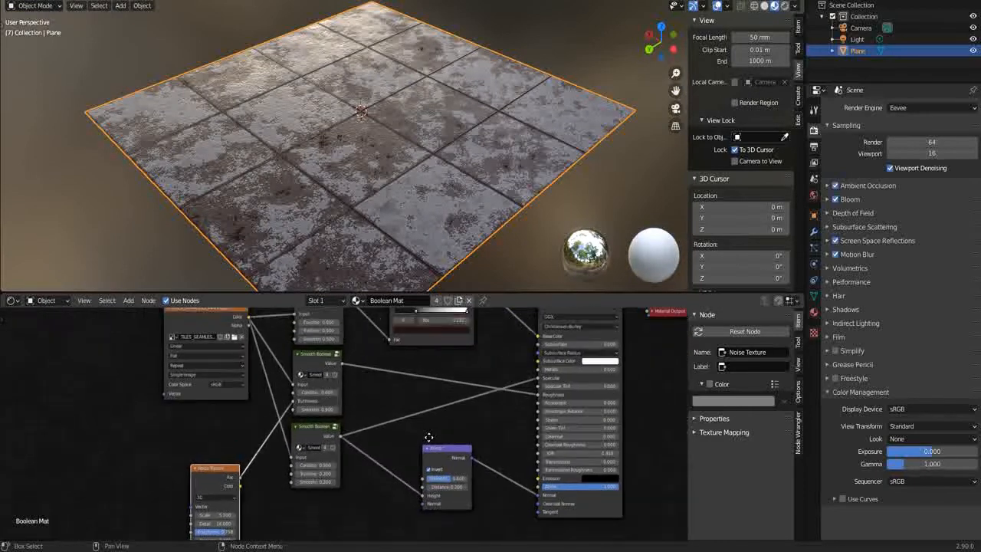